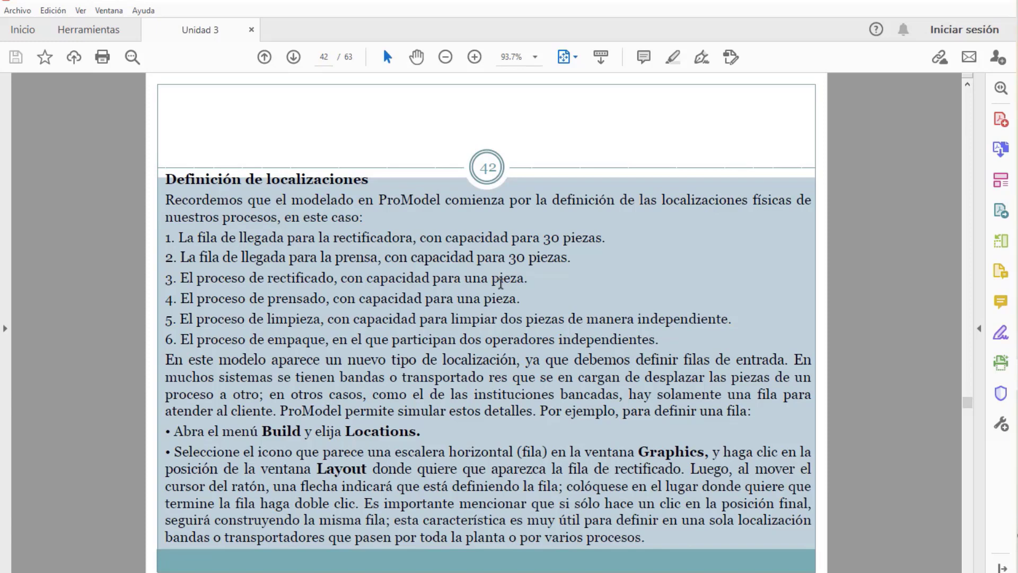
Check the page 41 model sketch, return to the page 42 location list, and restore the reader window
{"action": "scroll", "coordinate": [416, 392], "scroll_direction": "up", "scroll_amount": 2}
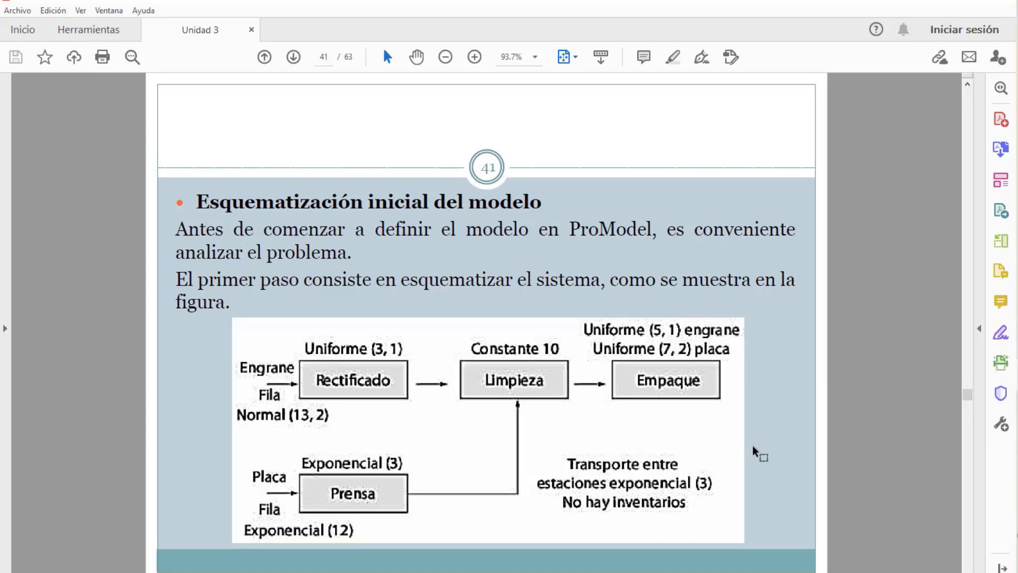
{"action": "scroll", "coordinate": [826, 463], "scroll_direction": "down", "scroll_amount": 1}
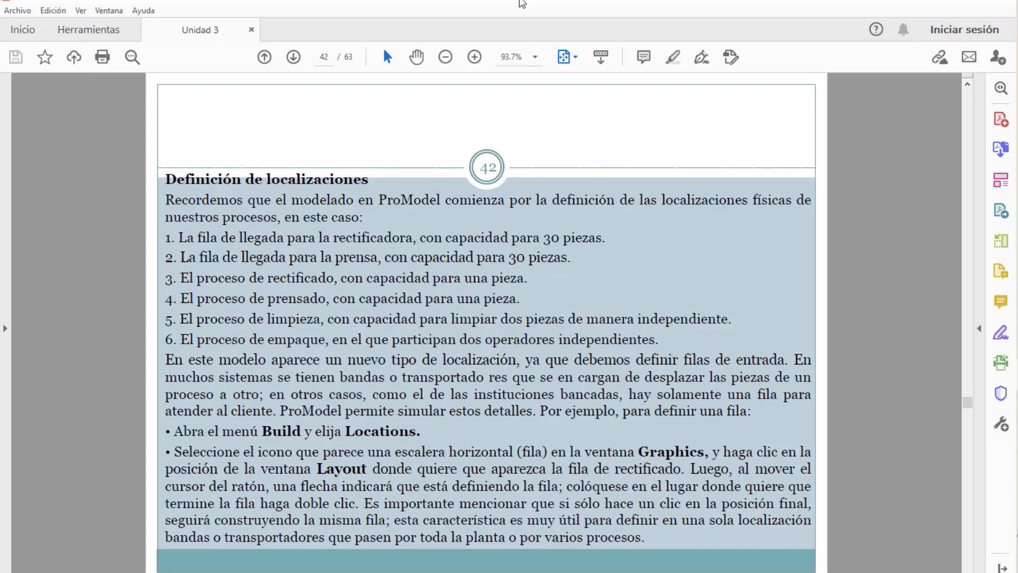
{"action": "double_click", "coordinate": [527, 4]}
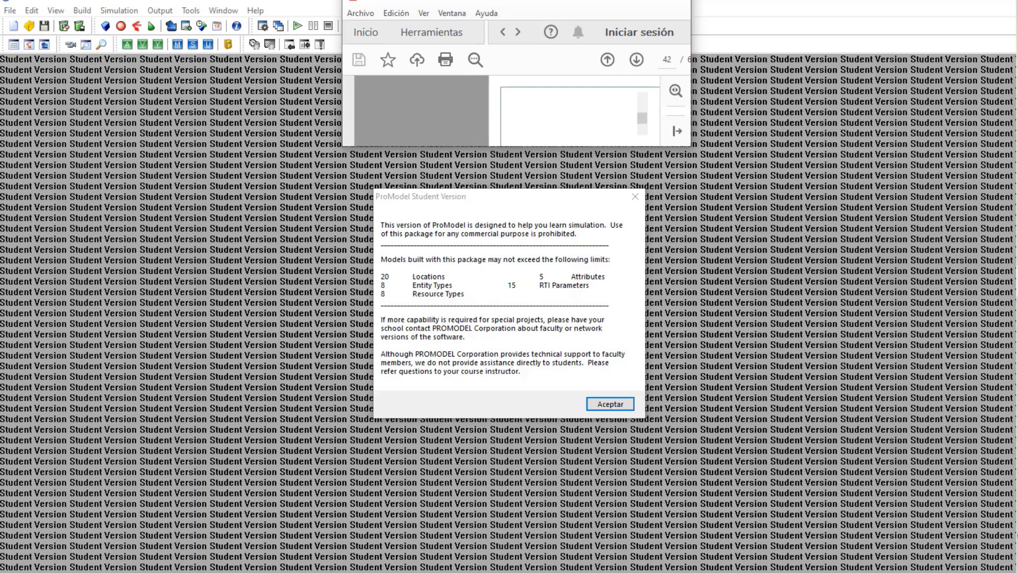
Move the Acrobat window aside, then dismiss the Student Version notice and the Shortcut Panel
{"action": "left_click_drag", "start_coordinate": [527, 2], "coordinate": [493, 0]}
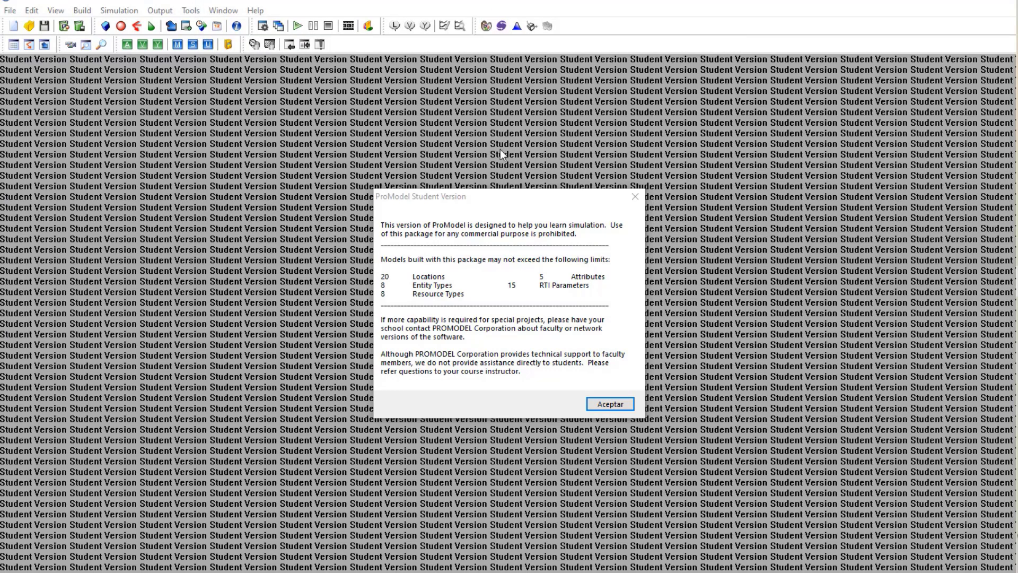
{"action": "left_click", "coordinate": [600, 406]}
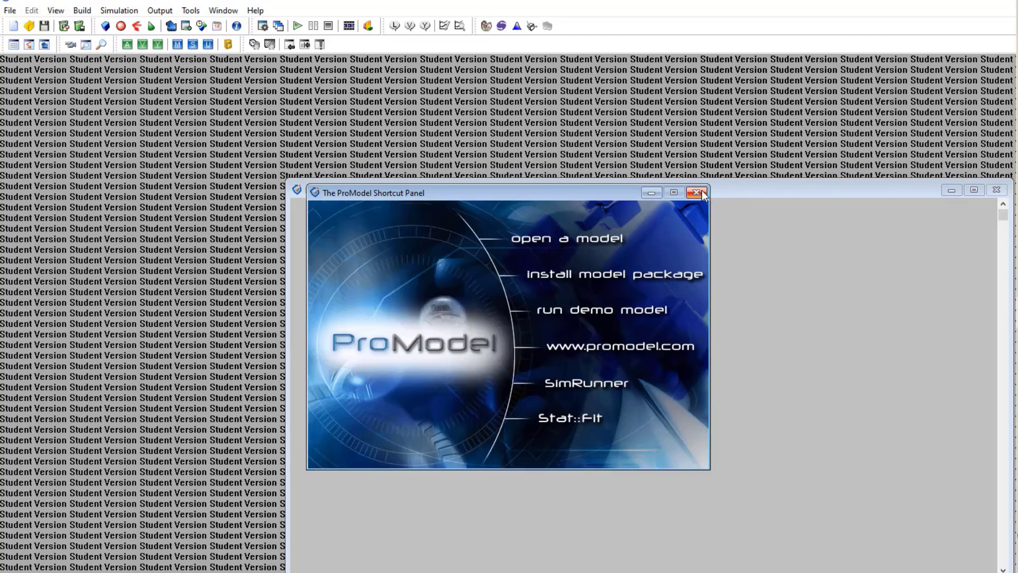
{"action": "left_click", "coordinate": [696, 193]}
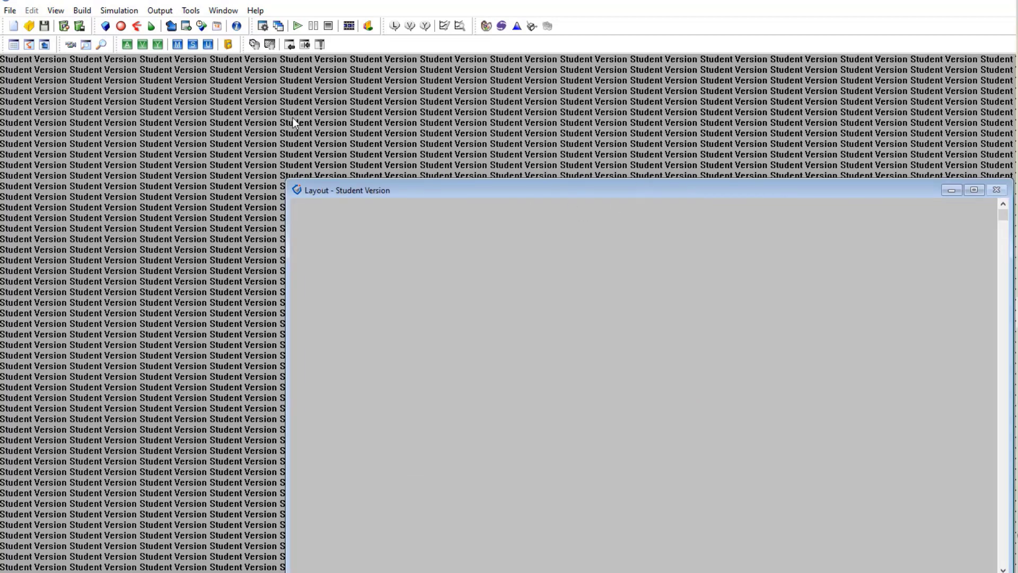
Open the Locations editor from the Build menu and widen the Layout area
{"action": "left_click", "coordinate": [87, 13]}
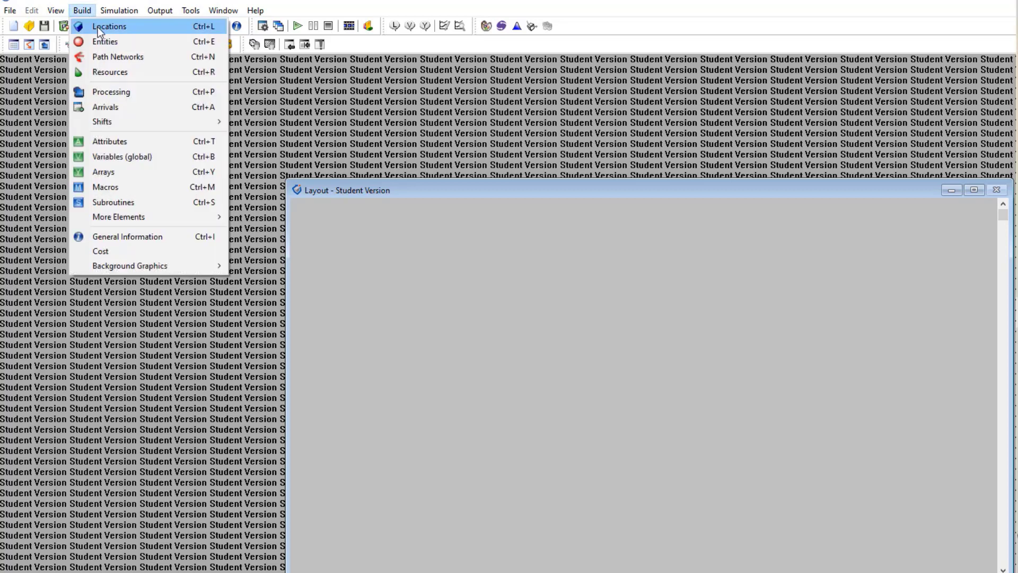
{"action": "left_click", "coordinate": [98, 27]}
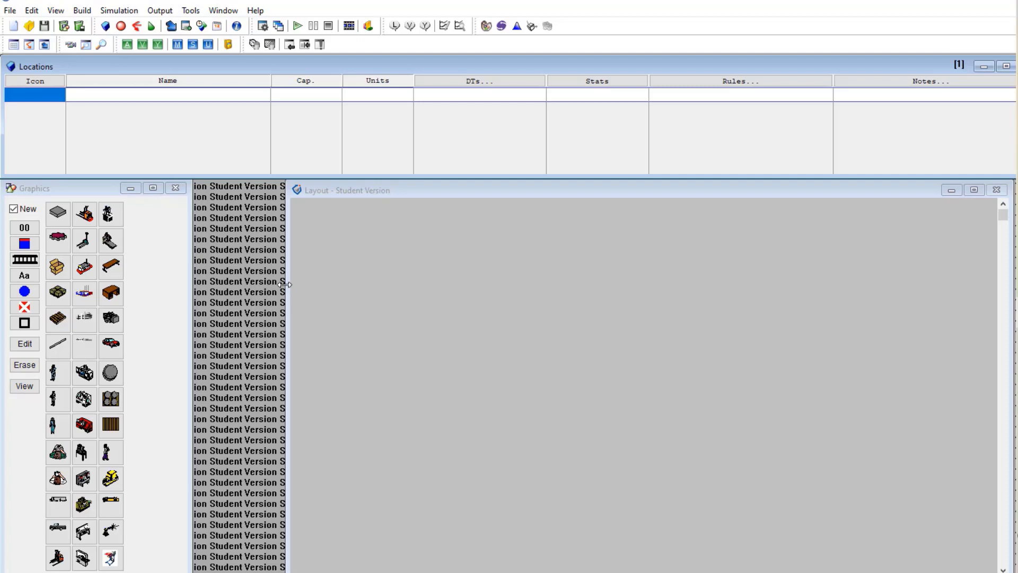
{"action": "left_click_drag", "start_coordinate": [285, 285], "coordinate": [196, 287]}
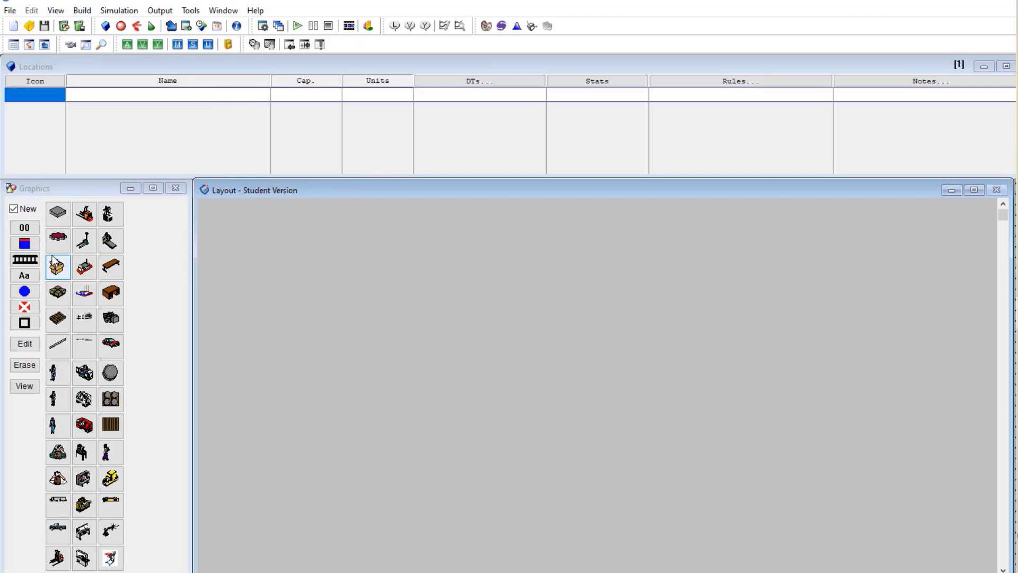
Draw a queue location in the layout and rename Loc1 to FILA_RECTIFICADORA
{"action": "left_click", "coordinate": [26, 260]}
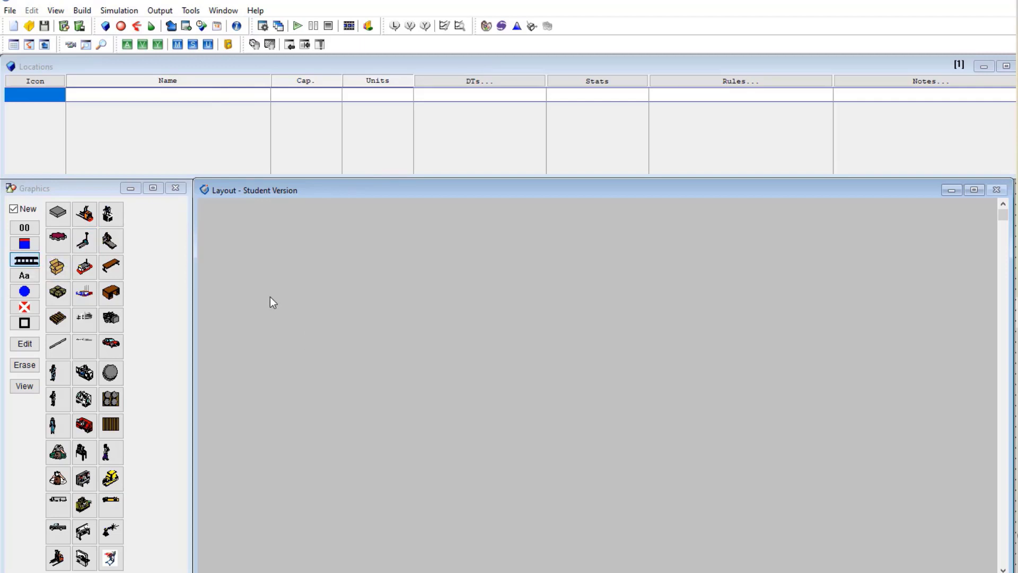
{"action": "left_click", "coordinate": [270, 297]}
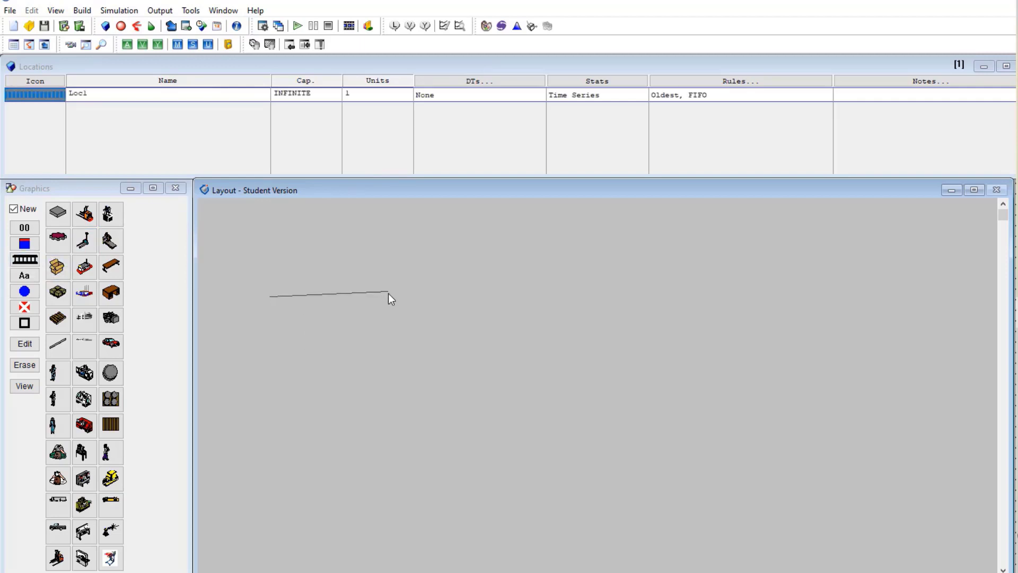
{"action": "right_click", "coordinate": [388, 294]}
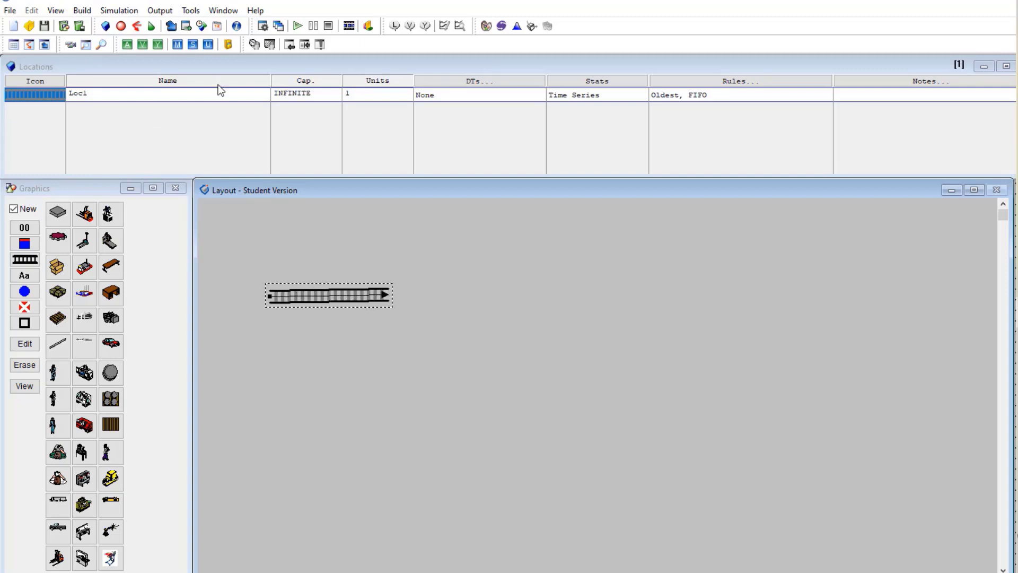
{"action": "left_click_drag", "start_coordinate": [141, 92], "coordinate": [67, 91]}
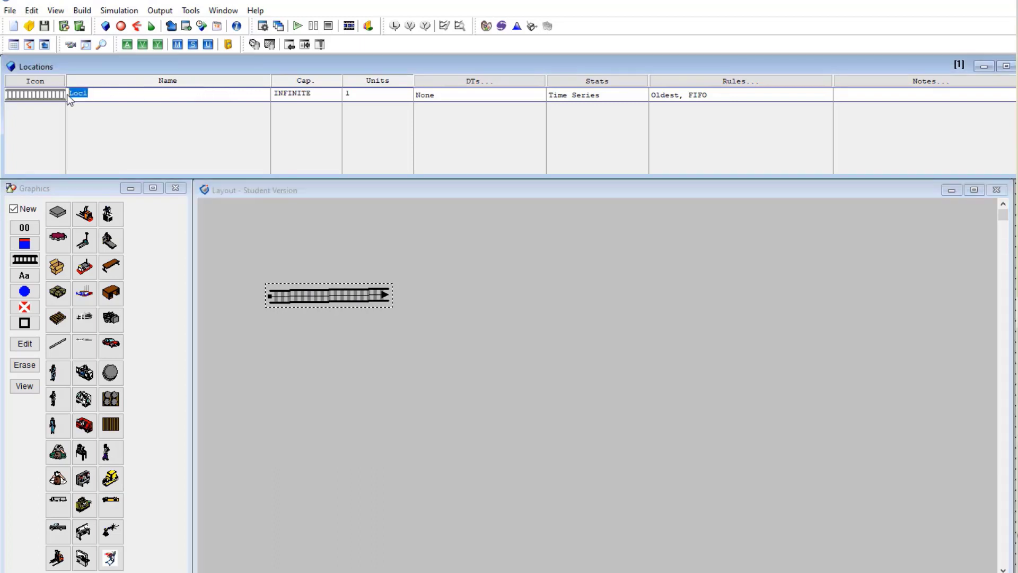
{"action": "type", "text": "FILA_RECTIFICADORA"}
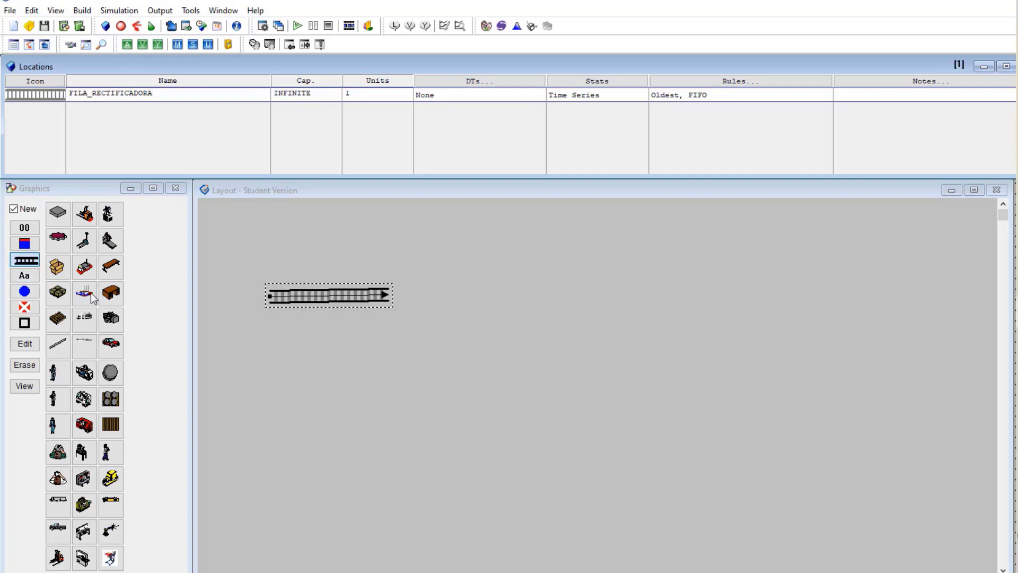
Draw a second queue below the first and rename Loc1 to FILA_PRENSA
{"action": "left_click", "coordinate": [268, 454]}
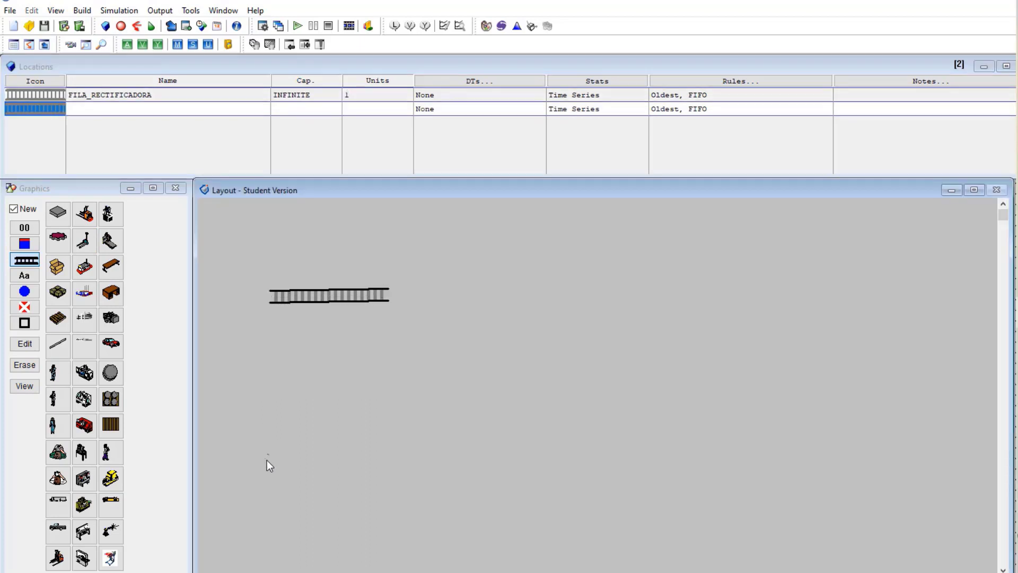
{"action": "right_click", "coordinate": [375, 453]}
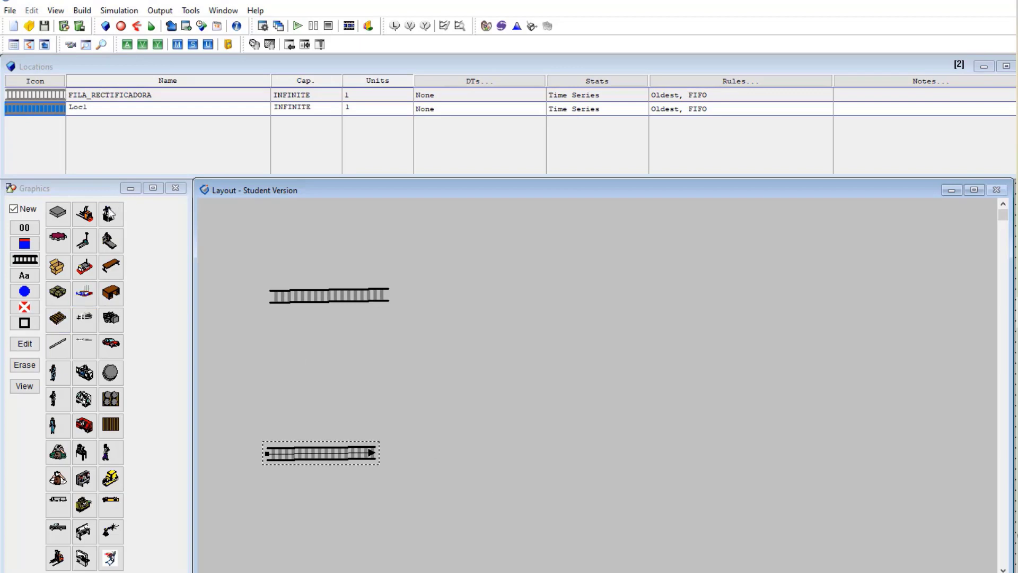
{"action": "left_click", "coordinate": [114, 113]}
{"action": "double_click", "coordinate": [71, 107]}
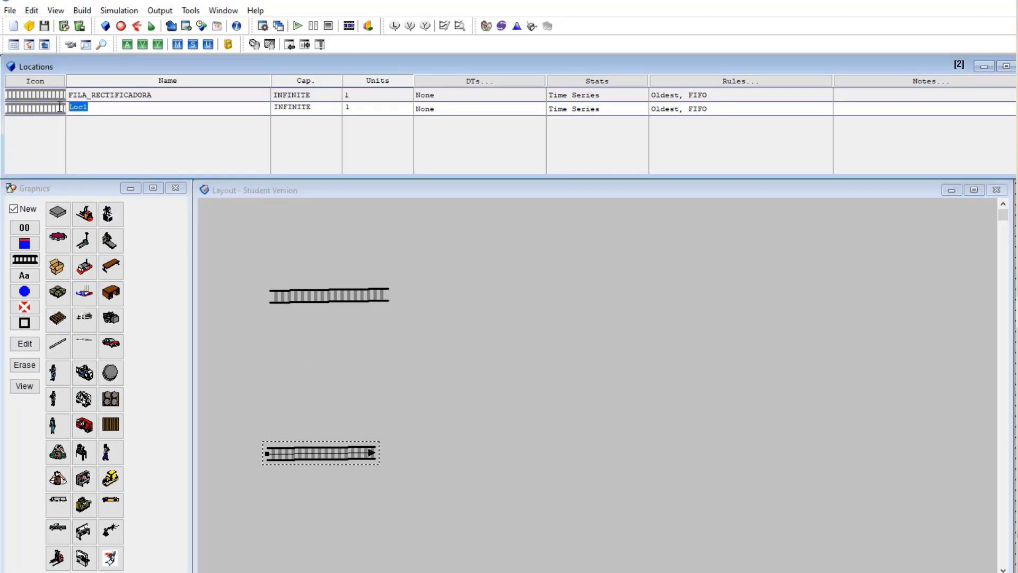
{"action": "type", "text": "FILA_PRENSA"}
{"action": "left_click", "coordinate": [159, 132]}
{"action": "left_click", "coordinate": [55, 320]}
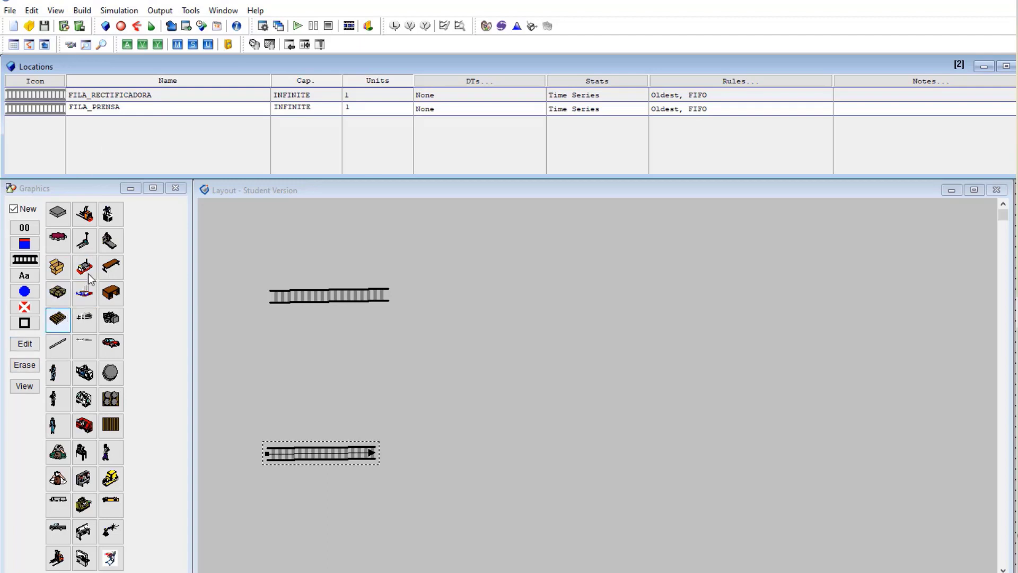
Place a lathe machine right of the first queue and rename it RECTIFICADORA
{"action": "left_click", "coordinate": [84, 373]}
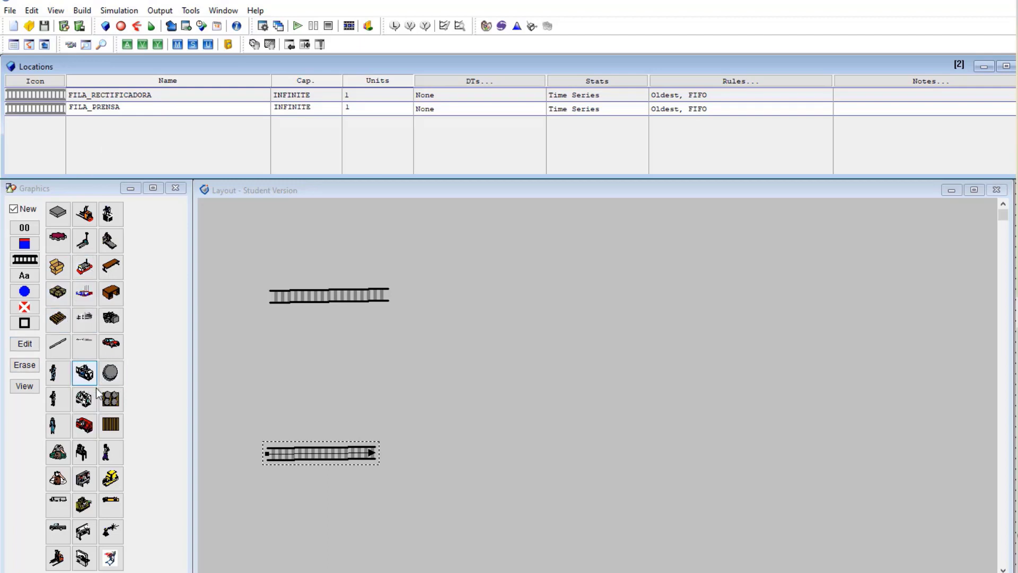
{"action": "left_click", "coordinate": [85, 399]}
{"action": "left_click", "coordinate": [483, 288]}
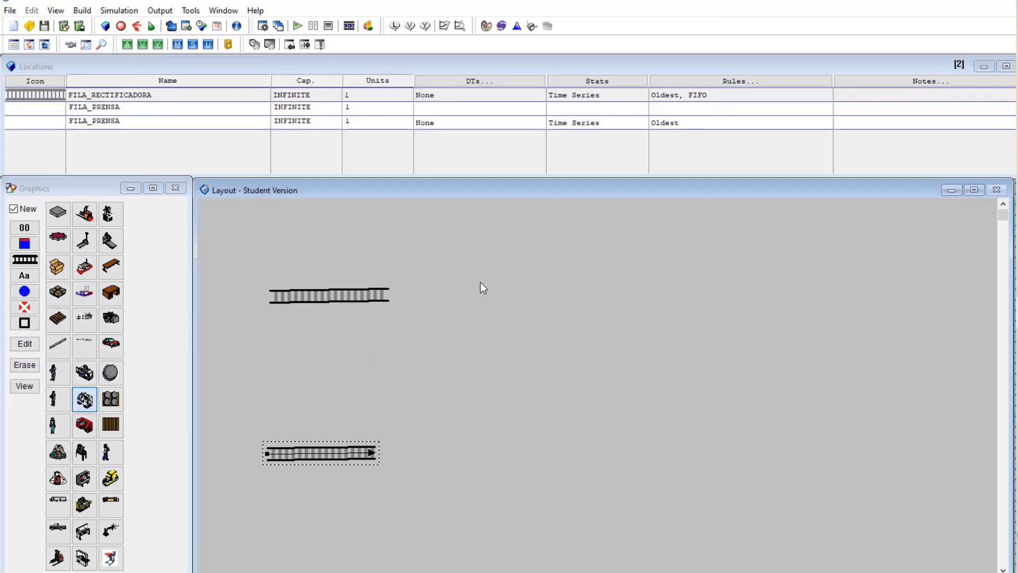
{"action": "left_click", "coordinate": [91, 121]}
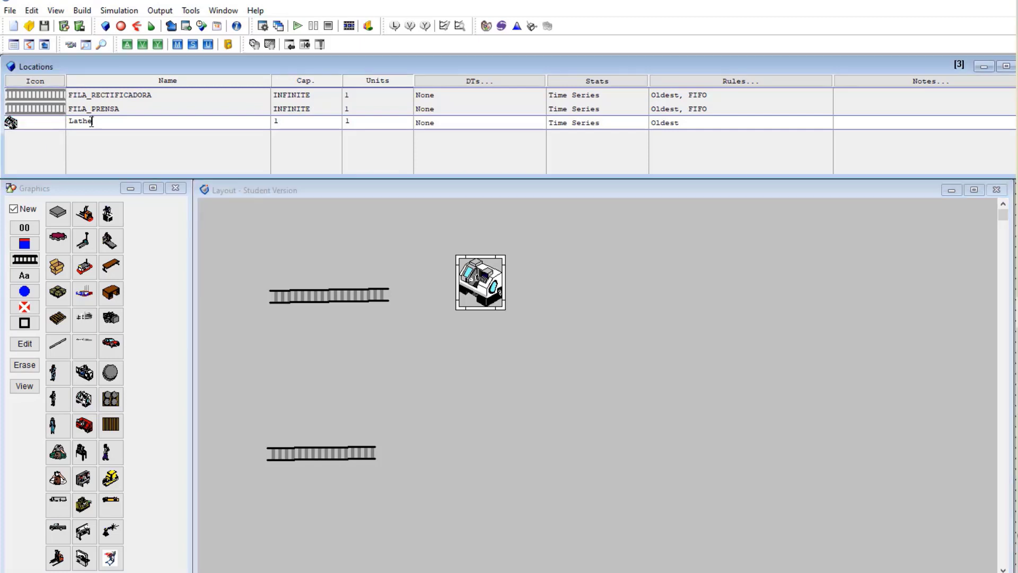
{"action": "left_click_drag", "start_coordinate": [91, 121], "coordinate": [60, 119]}
{"action": "type", "text": "REWCTIFICADORA"}
{"action": "left_click", "coordinate": [81, 121]}
{"action": "key", "text": "BackSpace"}
Enlarge the RECTIFICADORA machine graphic on the layout
{"action": "double_click", "coordinate": [484, 299]}
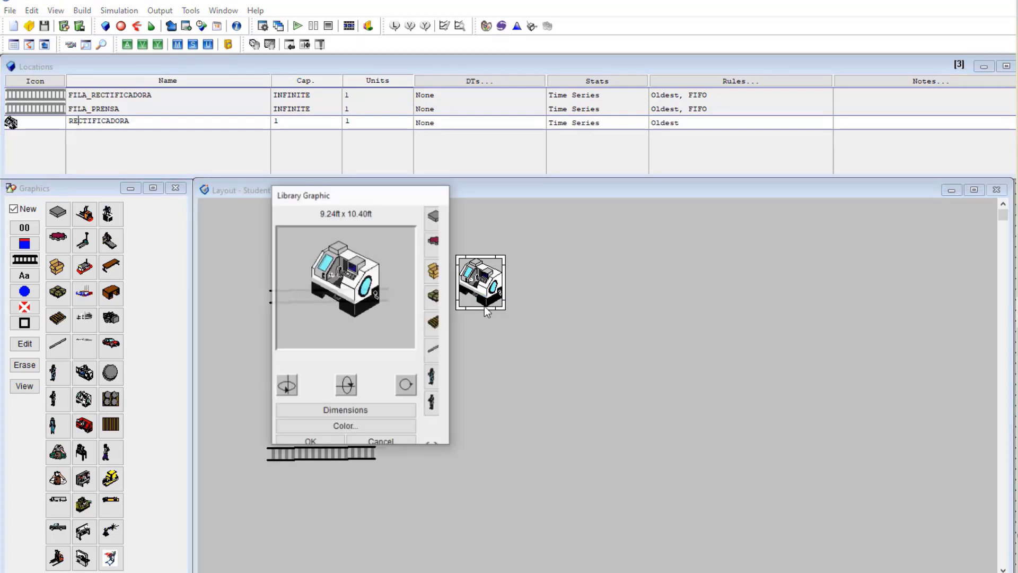
{"action": "left_click", "coordinate": [365, 427]}
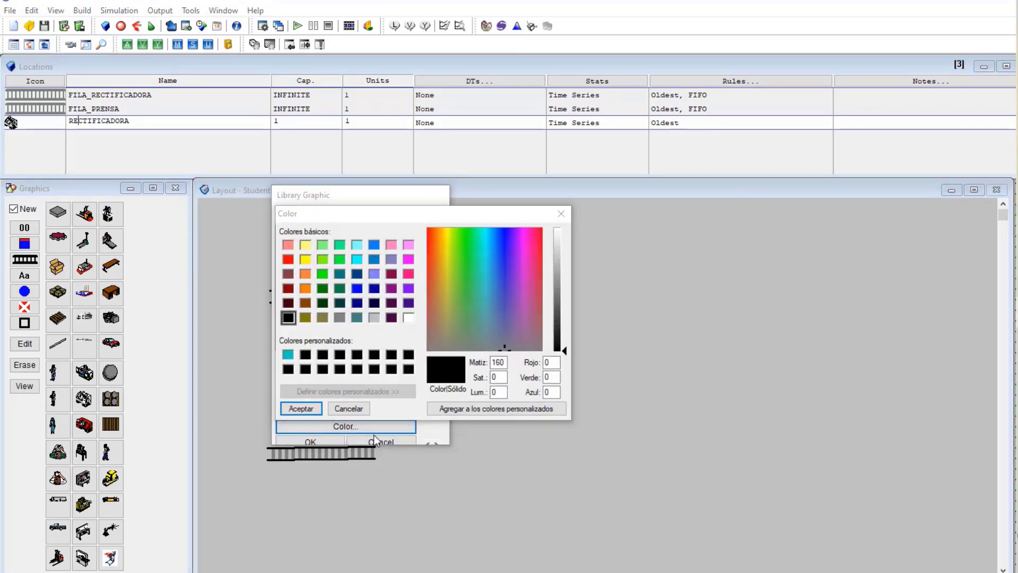
{"action": "left_click", "coordinate": [350, 407]}
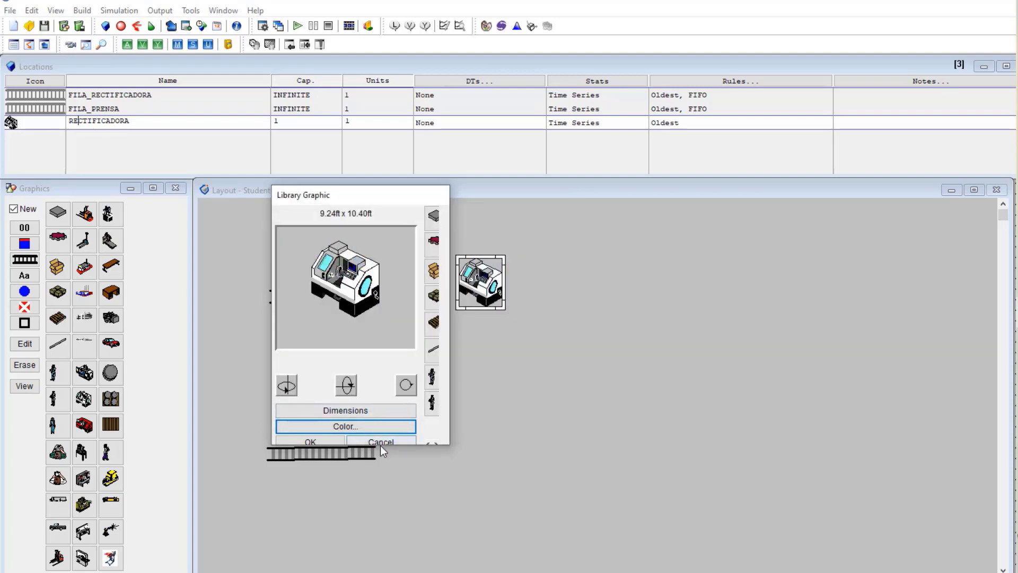
{"action": "left_click", "coordinate": [382, 443]}
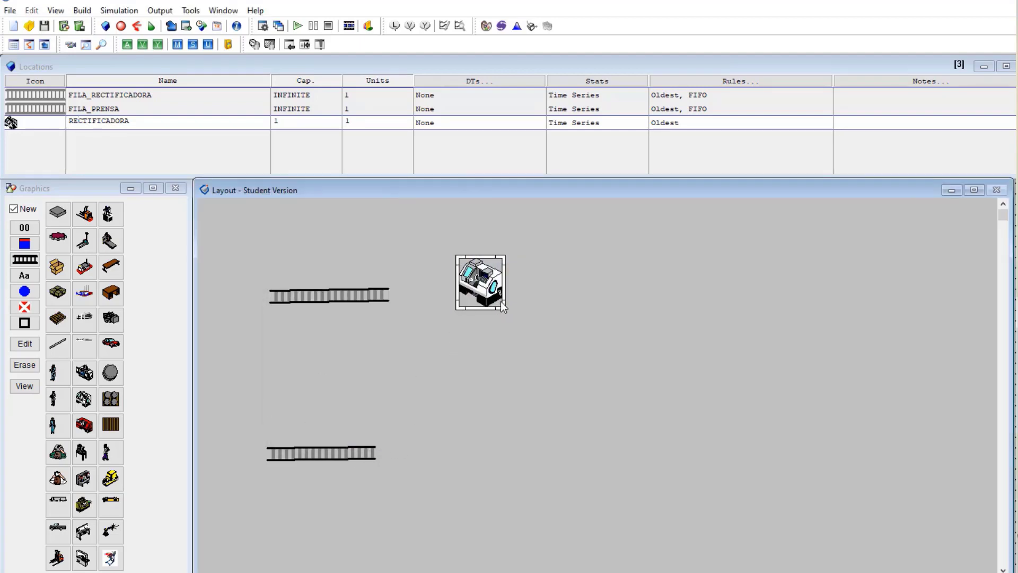
{"action": "left_click_drag", "start_coordinate": [502, 304], "coordinate": [476, 312]}
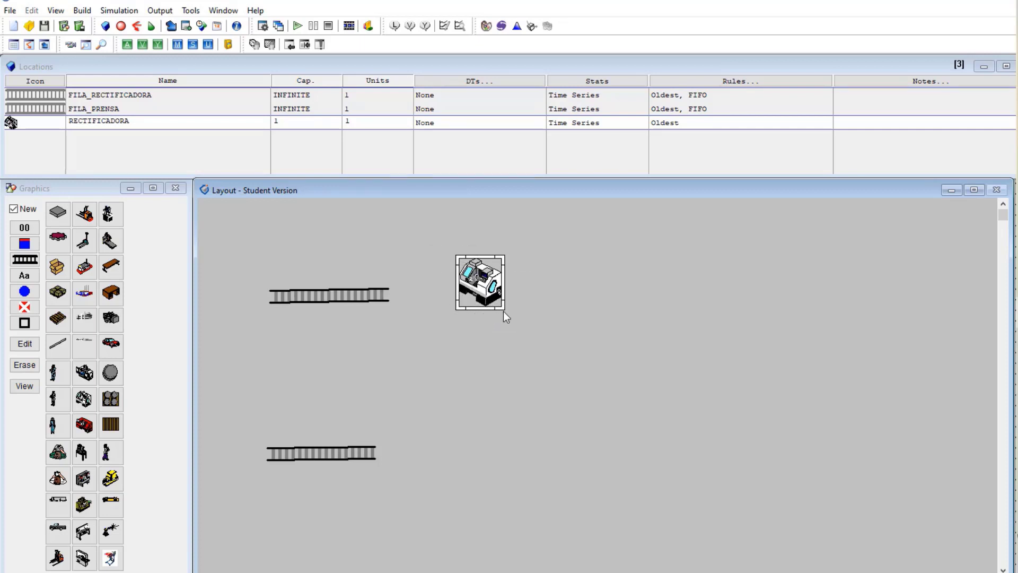
{"action": "left_click_drag", "start_coordinate": [505, 311], "coordinate": [517, 321]}
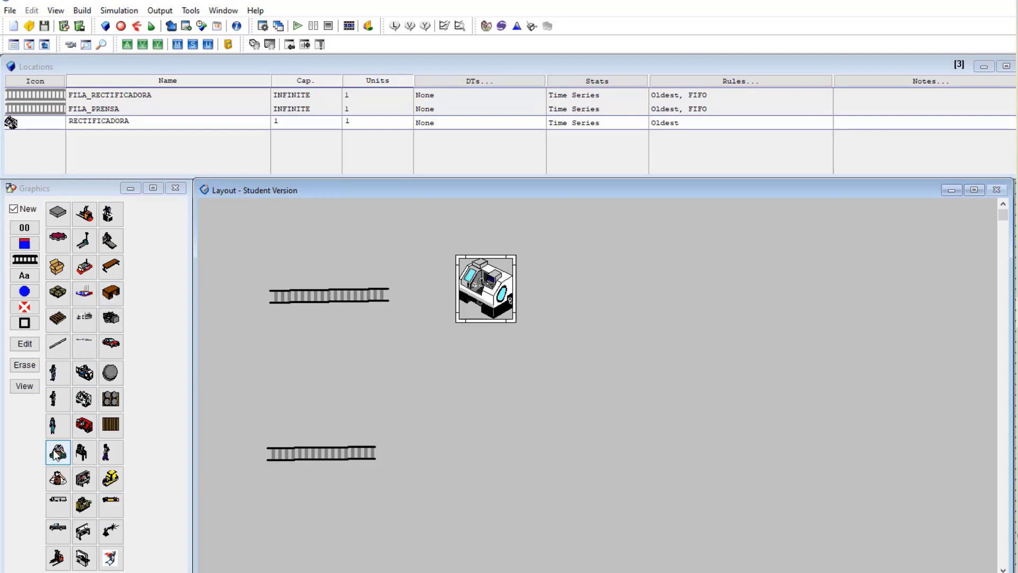
Place an Inspect workstation beside FILA_PRENSA and enlarge its graphic
{"action": "left_click", "coordinate": [81, 452]}
{"action": "left_click", "coordinate": [481, 438]}
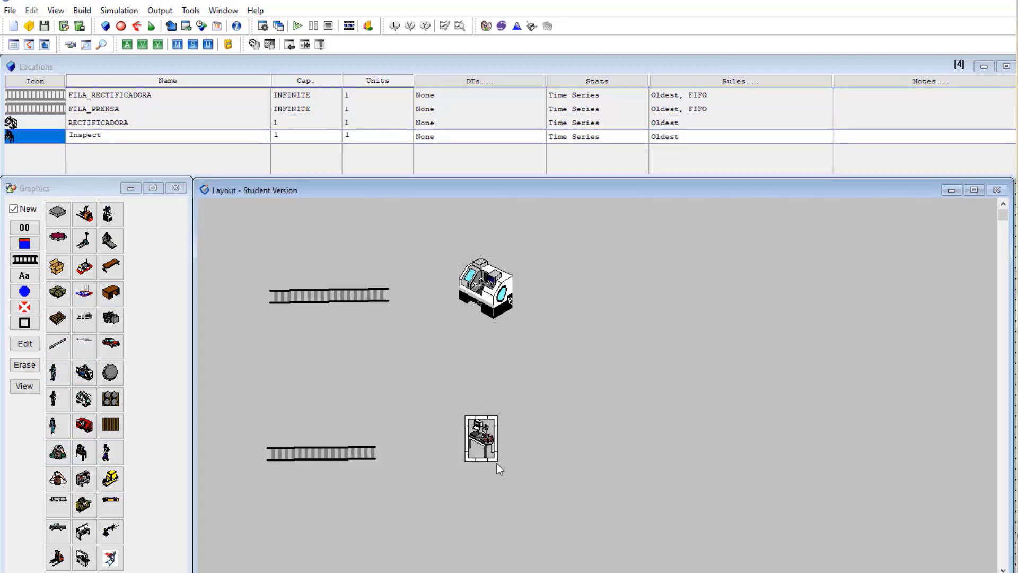
{"action": "left_click_drag", "start_coordinate": [497, 462], "coordinate": [510, 478]}
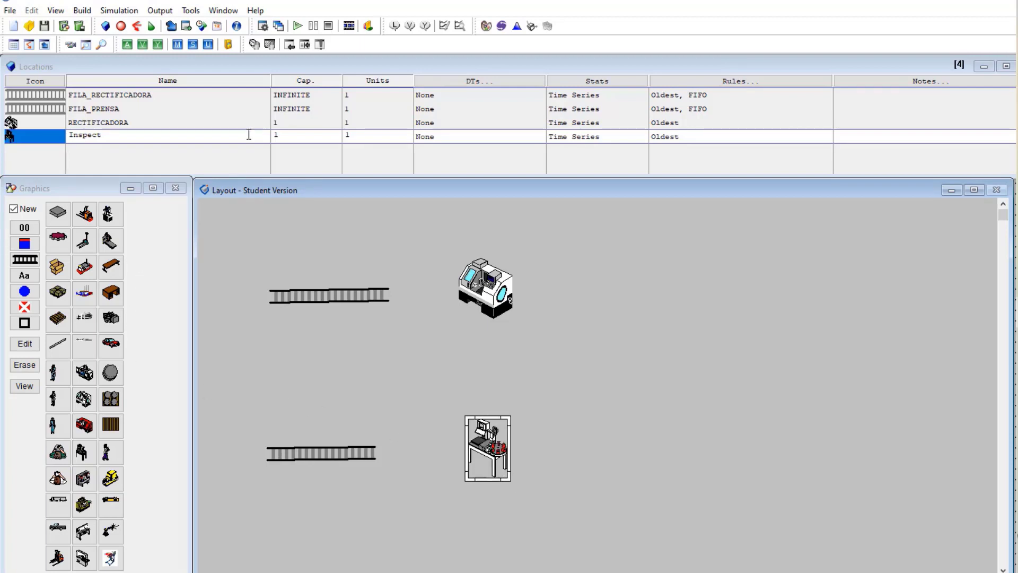
Rename the workstation PRENSA and place a Machining Center location at the top right
{"action": "left_click", "coordinate": [130, 136]}
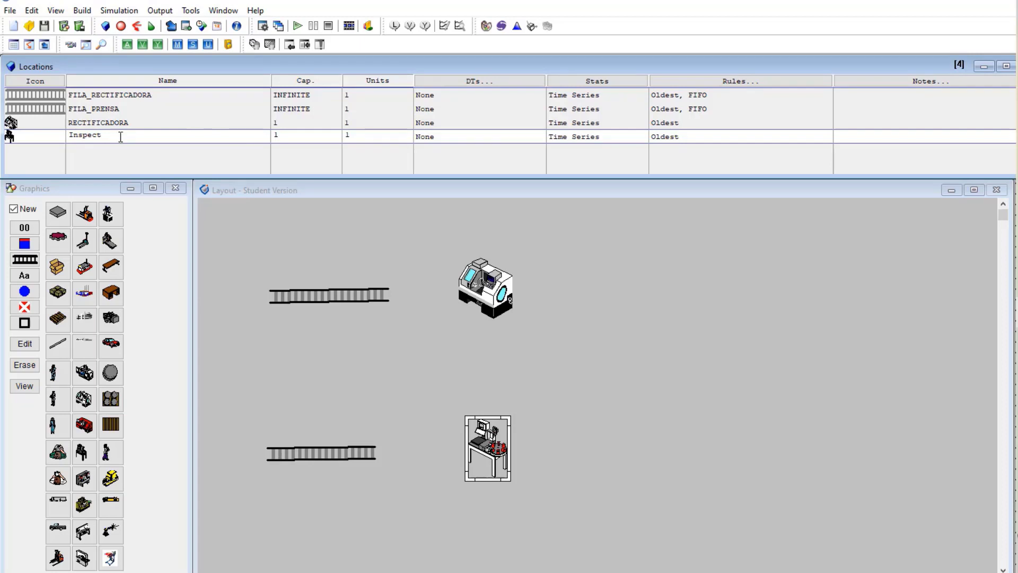
{"action": "left_click_drag", "start_coordinate": [110, 136], "coordinate": [6, 131]}
{"action": "type", "text": "PRENSA"}
{"action": "left_click", "coordinate": [616, 447]}
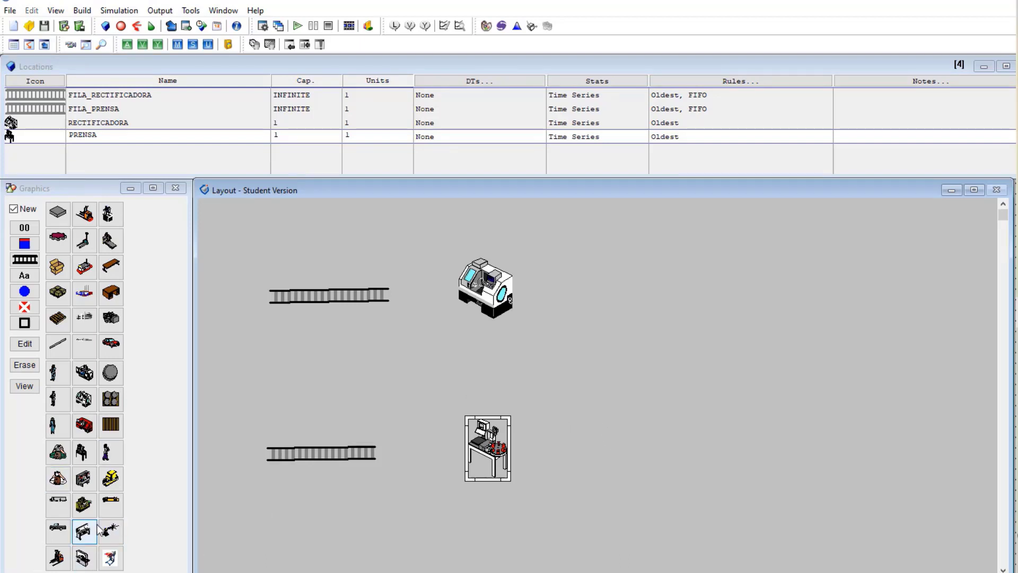
{"action": "left_click", "coordinate": [85, 505]}
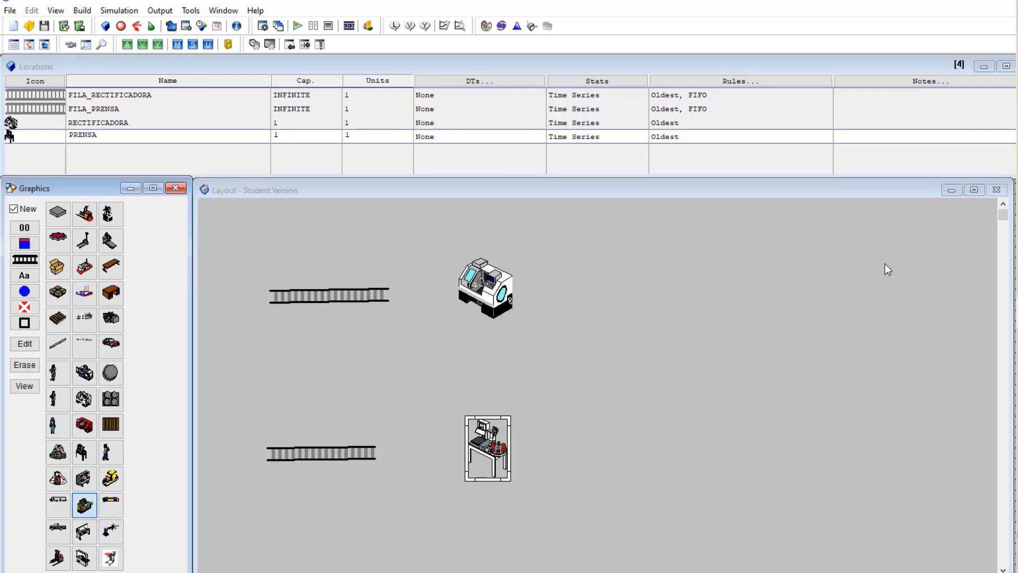
{"action": "left_click", "coordinate": [645, 281]}
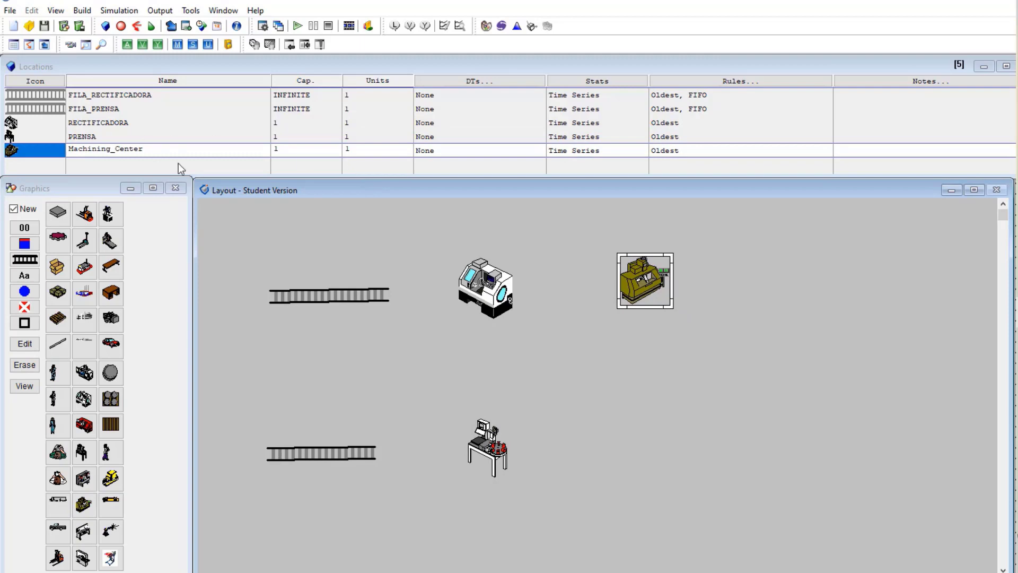
Replace the Machining_Center name with LIMPIEZA in capital letters
{"action": "left_click", "coordinate": [162, 150]}
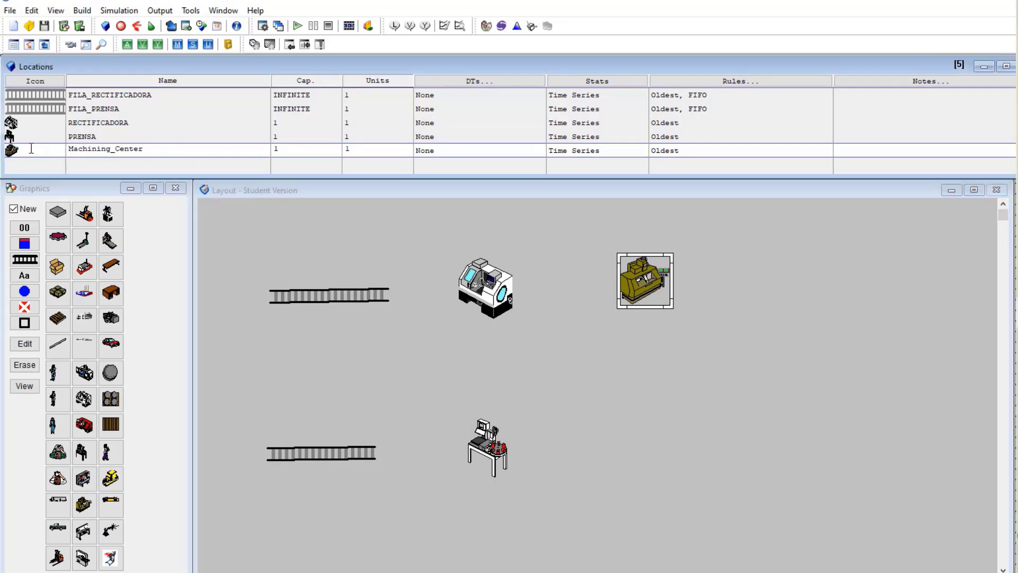
{"action": "left_click_drag", "start_coordinate": [31, 149], "coordinate": [25, 148]}
{"action": "type", "text": "limpieza"}
{"action": "left_click_drag", "start_coordinate": [129, 150], "coordinate": [64, 148]}
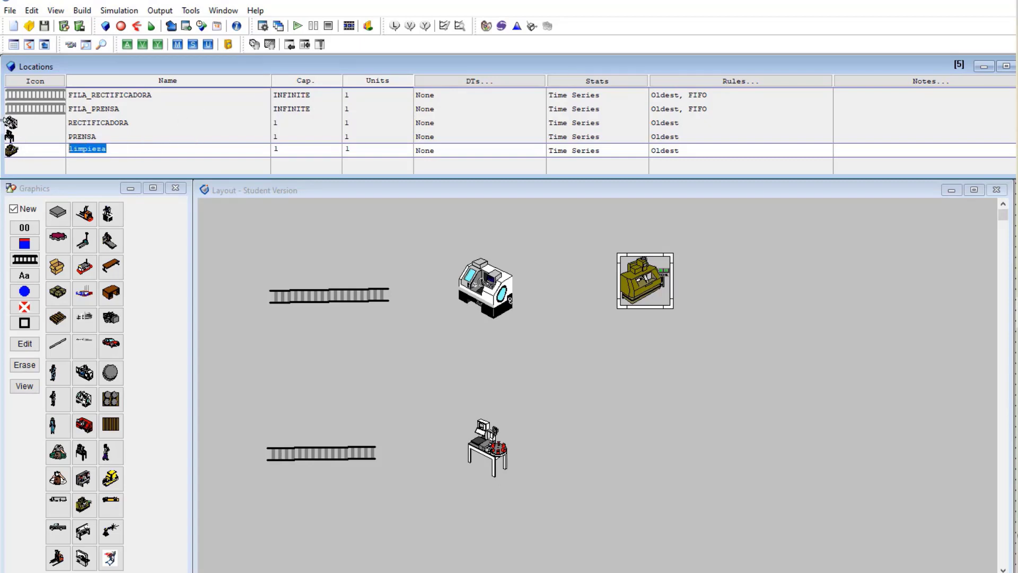
{"action": "type", "text": "LIMPIEZA"}
{"action": "left_click", "coordinate": [741, 337]}
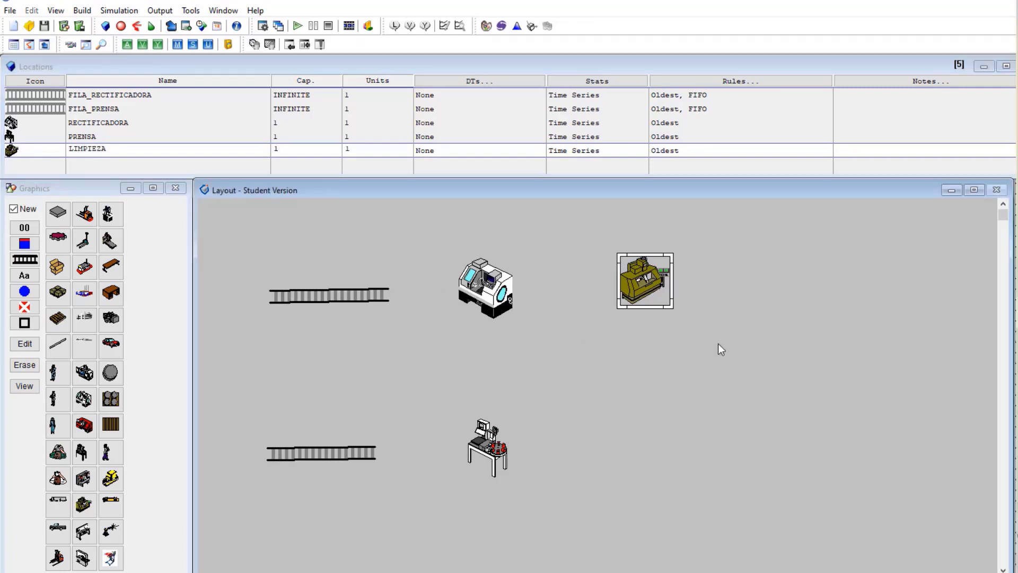
Place a Turning Center location at the layout's right and enlarge it and the LIMPIEZA graphic
{"action": "left_click", "coordinate": [94, 481]}
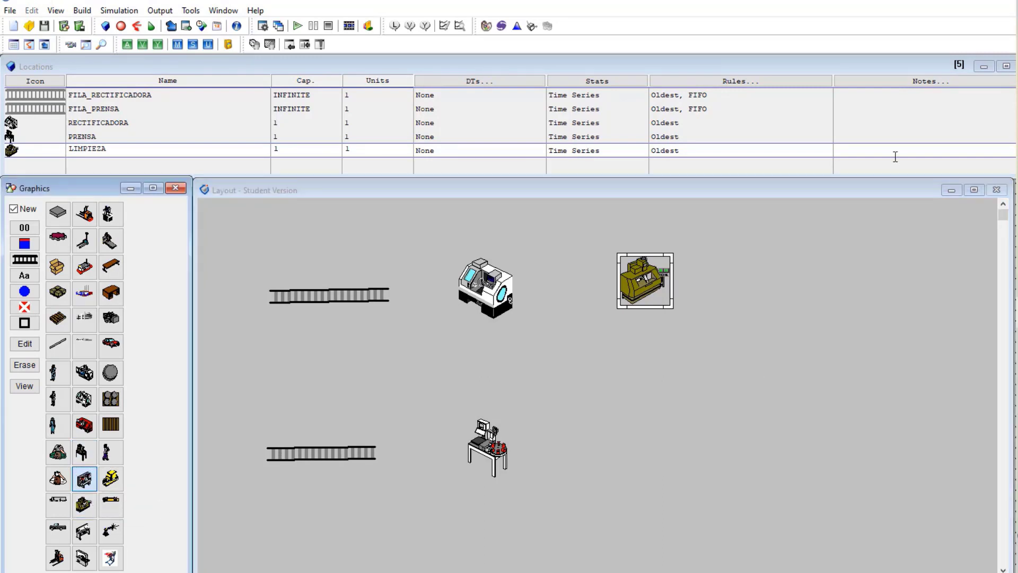
{"action": "left_click", "coordinate": [812, 280]}
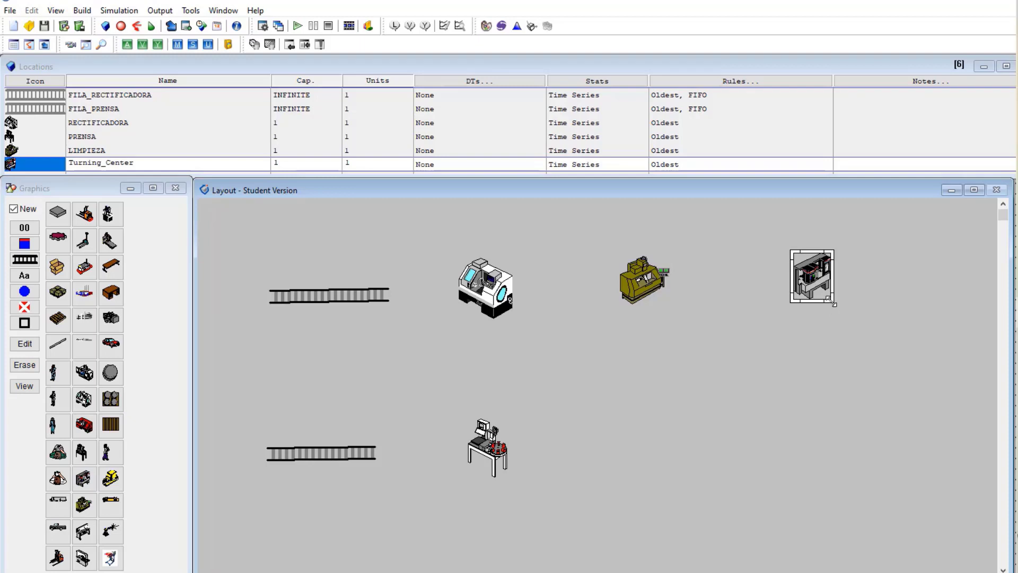
{"action": "left_click_drag", "start_coordinate": [834, 302], "coordinate": [855, 305]}
{"action": "left_click", "coordinate": [666, 289]}
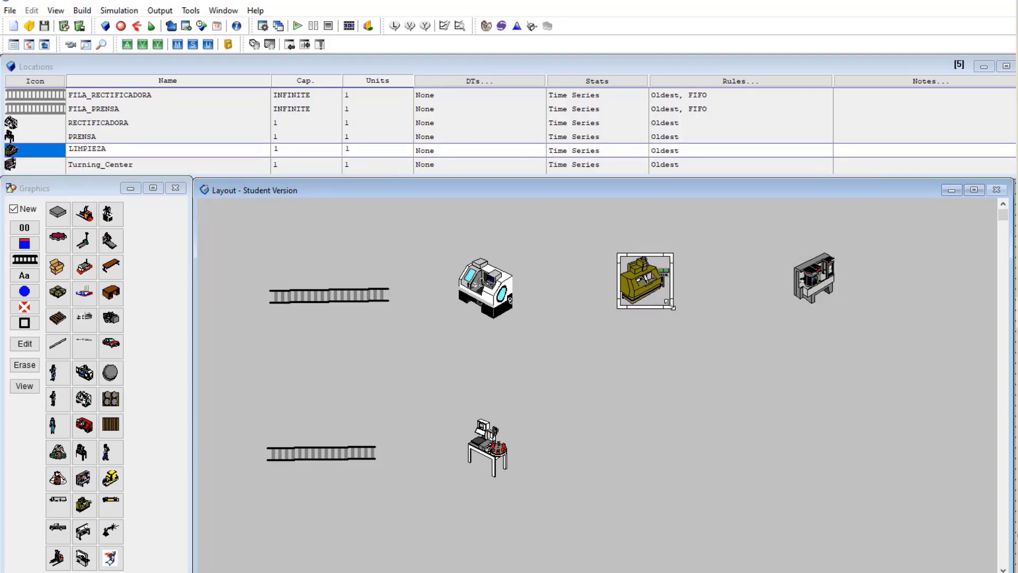
{"action": "left_click_drag", "start_coordinate": [669, 307], "coordinate": [706, 313]}
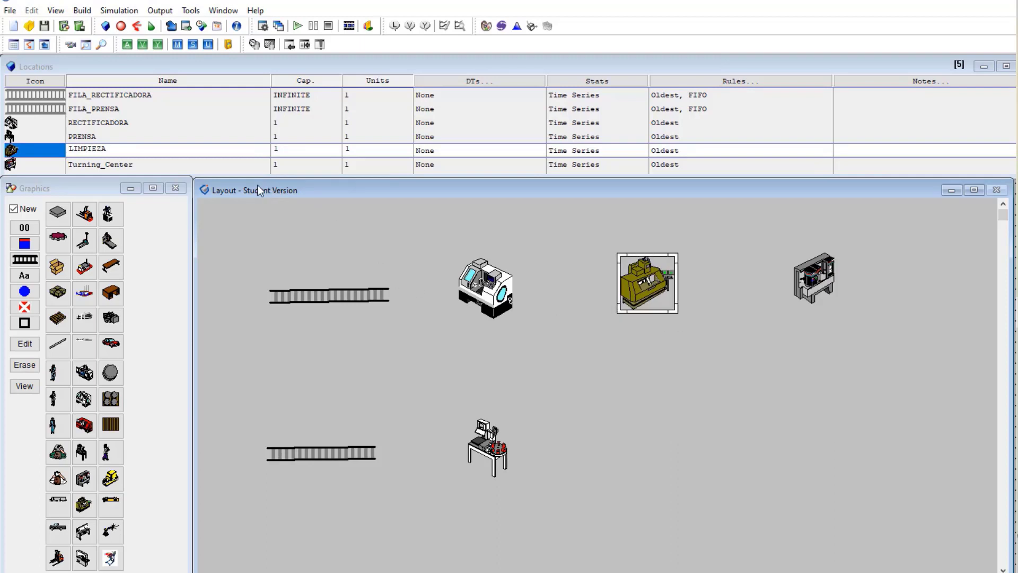
Rename the Turning_Center location to EMPAQUE
{"action": "left_click", "coordinate": [246, 168]}
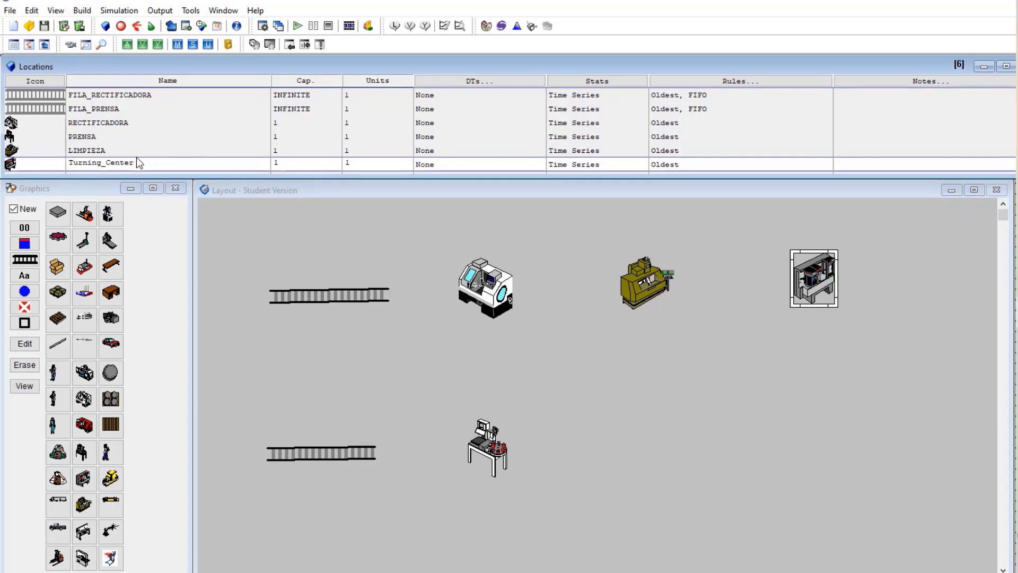
{"action": "left_click_drag", "start_coordinate": [139, 163], "coordinate": [42, 166]}
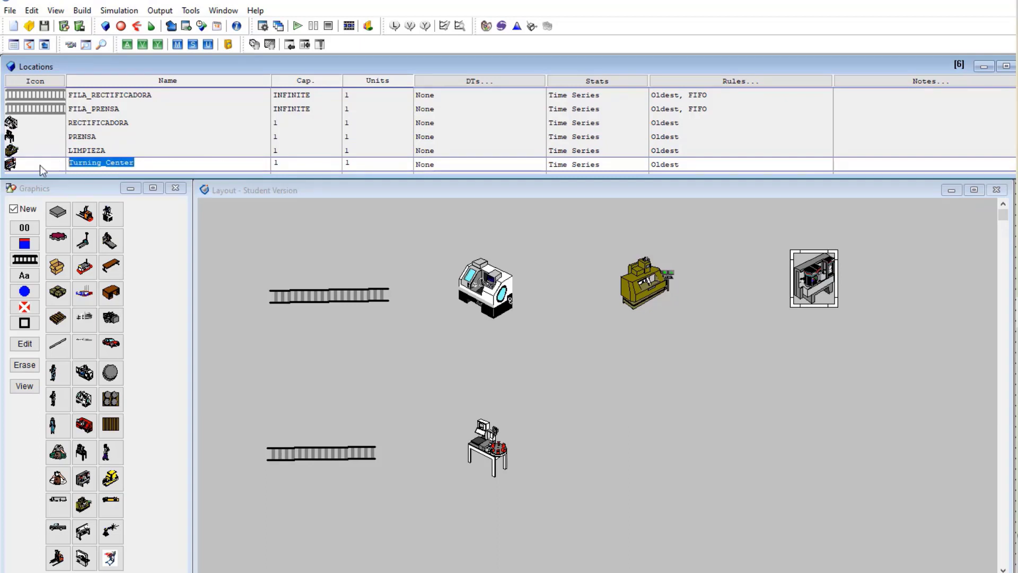
{"action": "type", "text": "EMPAQUE"}
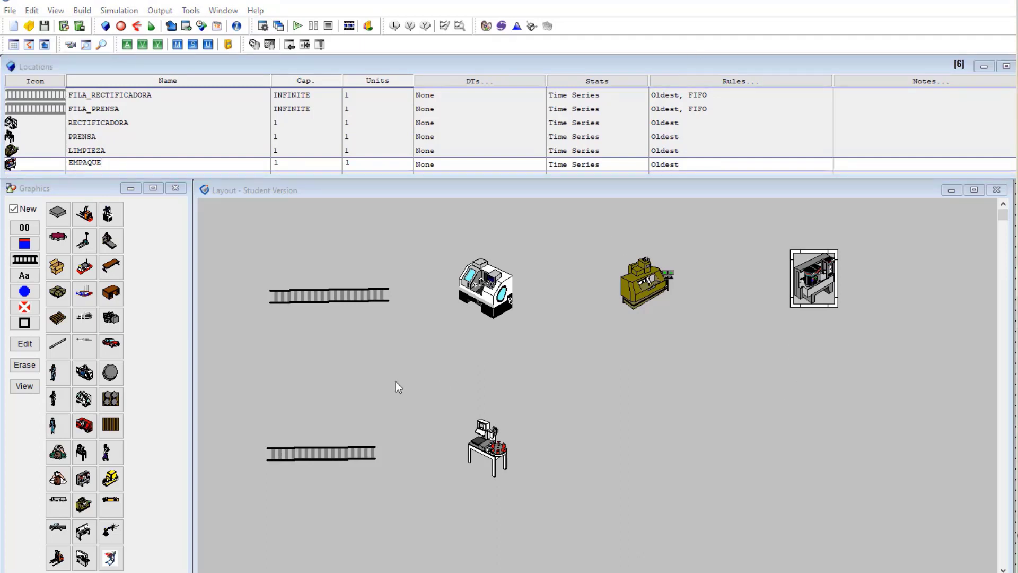
Add name labels to the queues: FILA RECTIFICADORA above, FILA PRENSA below
{"action": "left_click", "coordinate": [351, 295]}
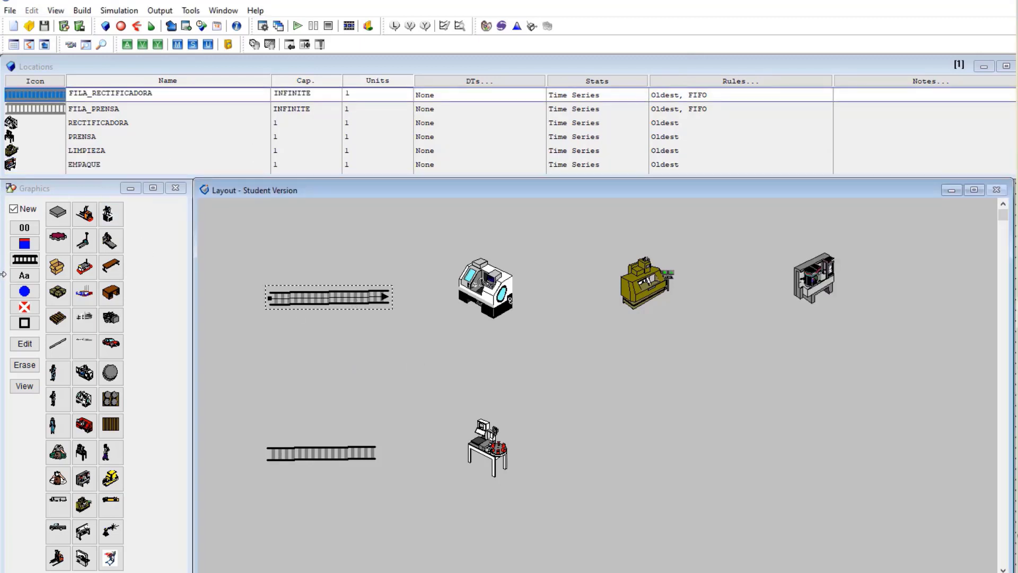
{"action": "left_click", "coordinate": [14, 210]}
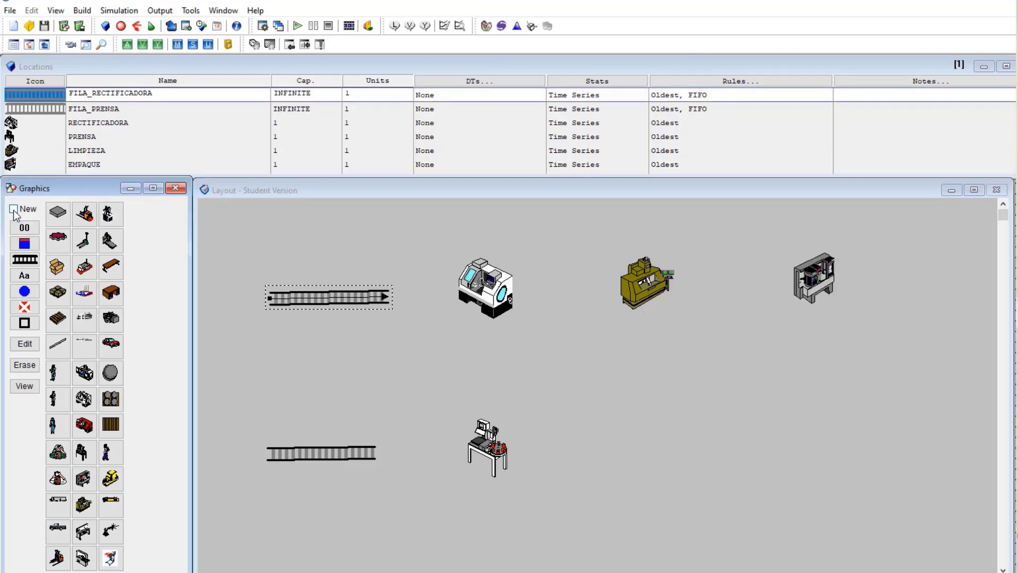
{"action": "left_click", "coordinate": [36, 273]}
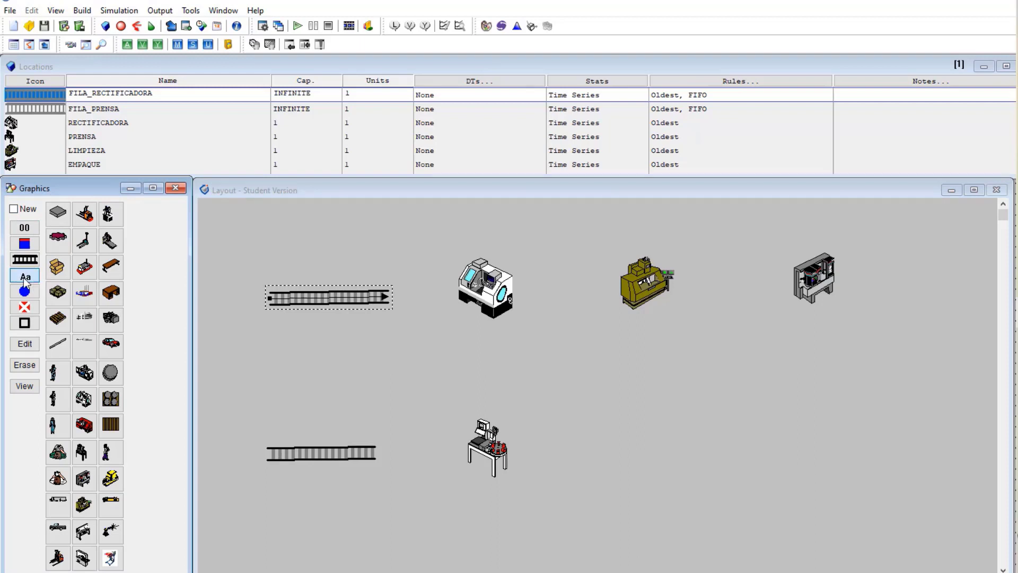
{"action": "left_click", "coordinate": [318, 299]}
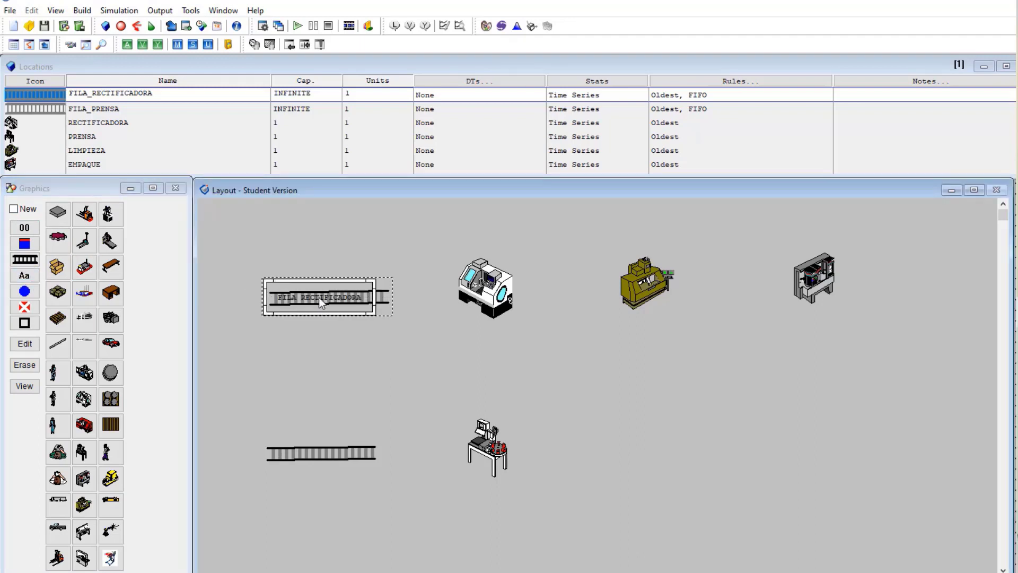
{"action": "left_click_drag", "start_coordinate": [319, 297], "coordinate": [323, 277]}
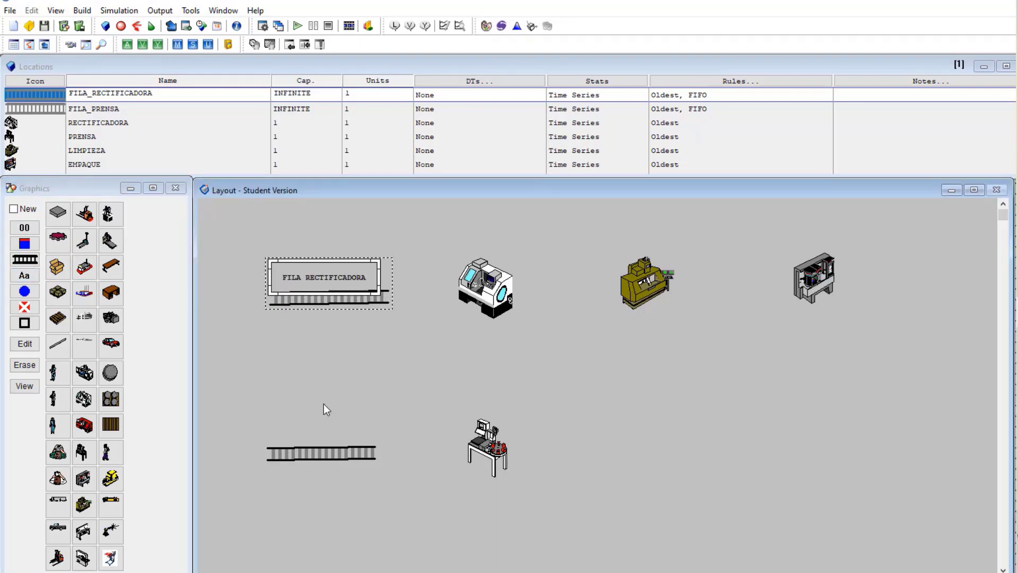
{"action": "left_click", "coordinate": [333, 454]}
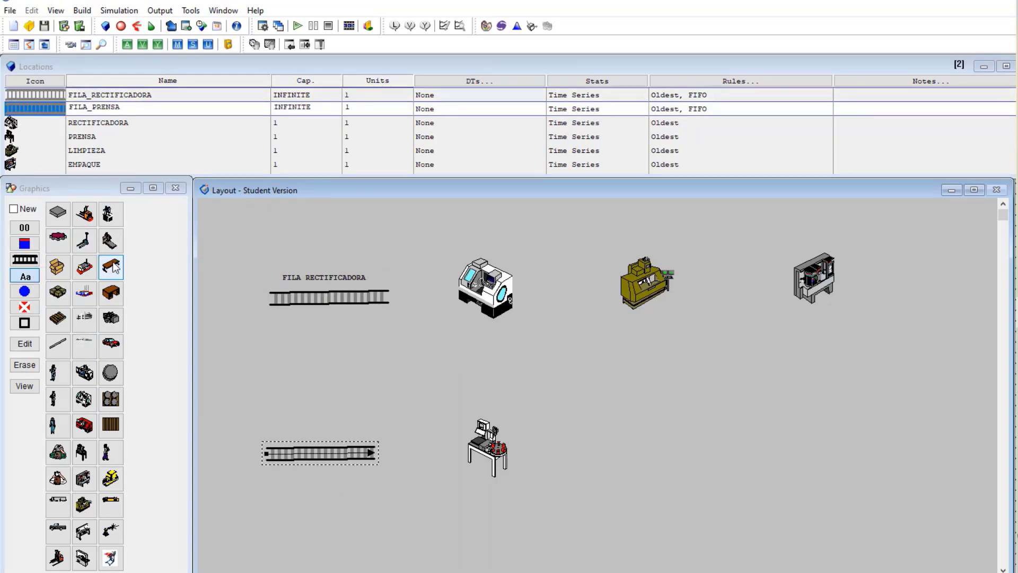
{"action": "left_click", "coordinate": [342, 446]}
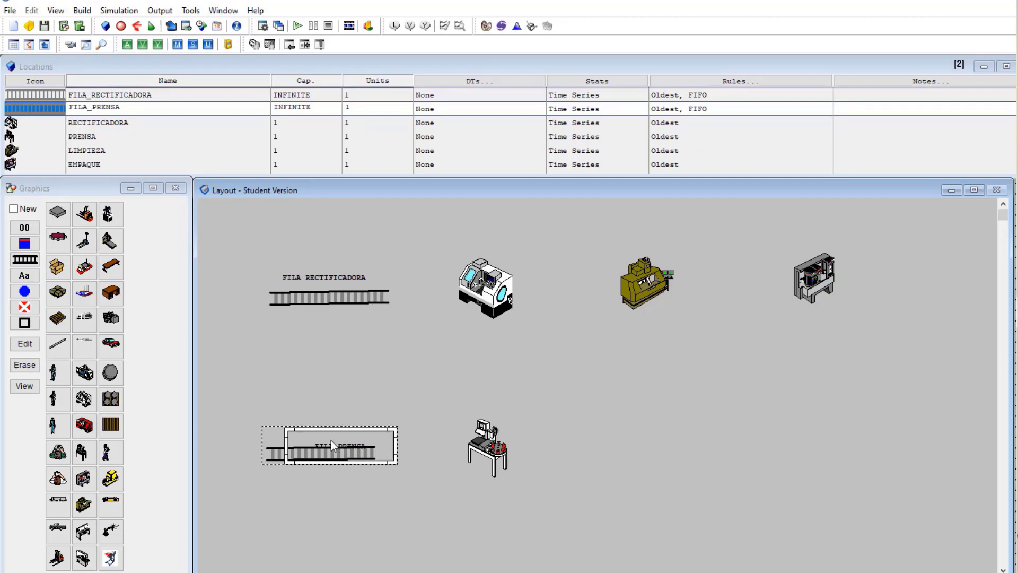
{"action": "left_click_drag", "start_coordinate": [330, 441], "coordinate": [314, 470]}
Add name labels to the machines: RECTIFICADORA above, PRENSA below
{"action": "left_click", "coordinate": [498, 312]}
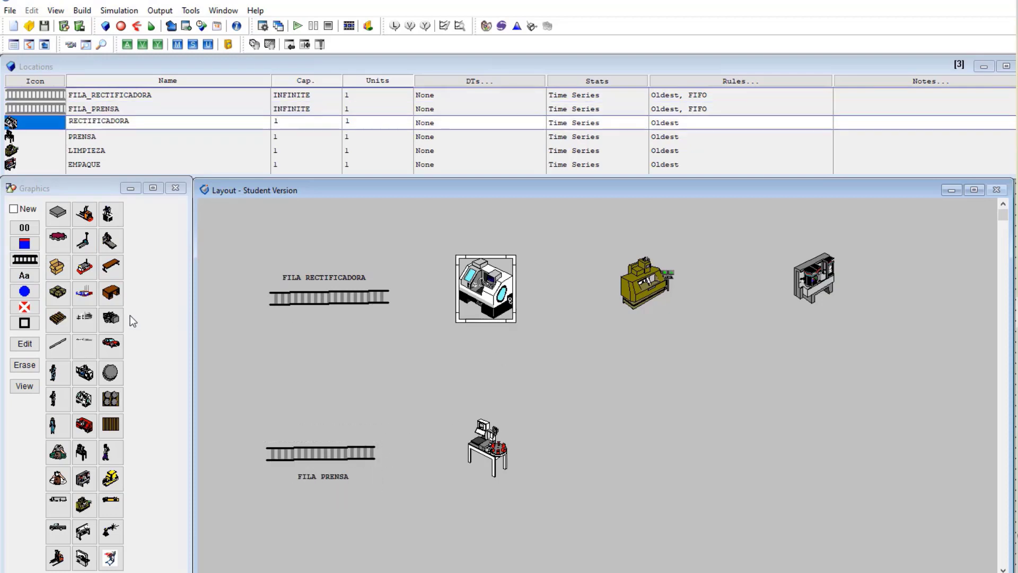
{"action": "left_click", "coordinate": [24, 276]}
{"action": "left_click", "coordinate": [499, 281]}
{"action": "left_click_drag", "start_coordinate": [499, 281], "coordinate": [496, 251]}
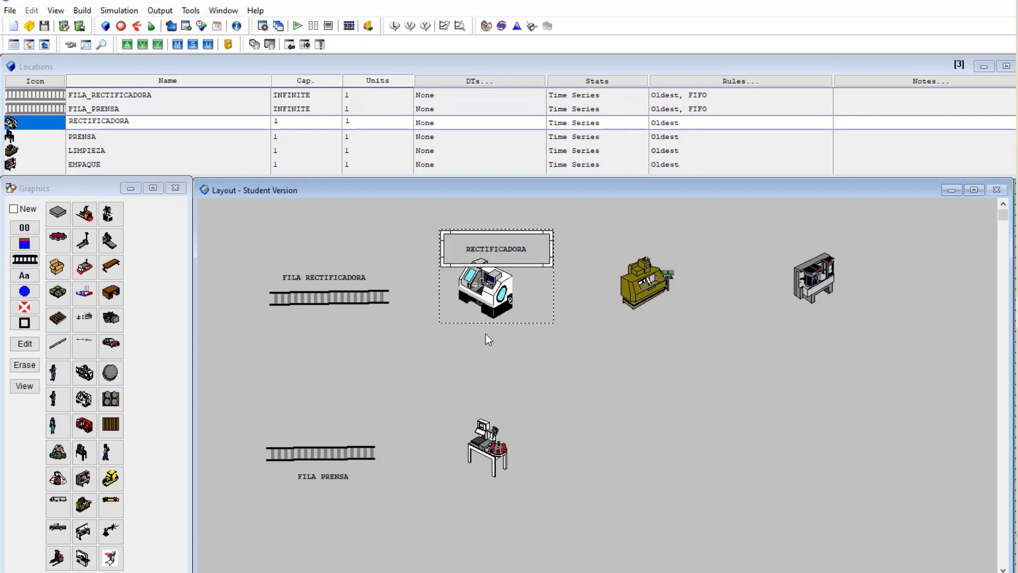
{"action": "left_click", "coordinate": [496, 445]}
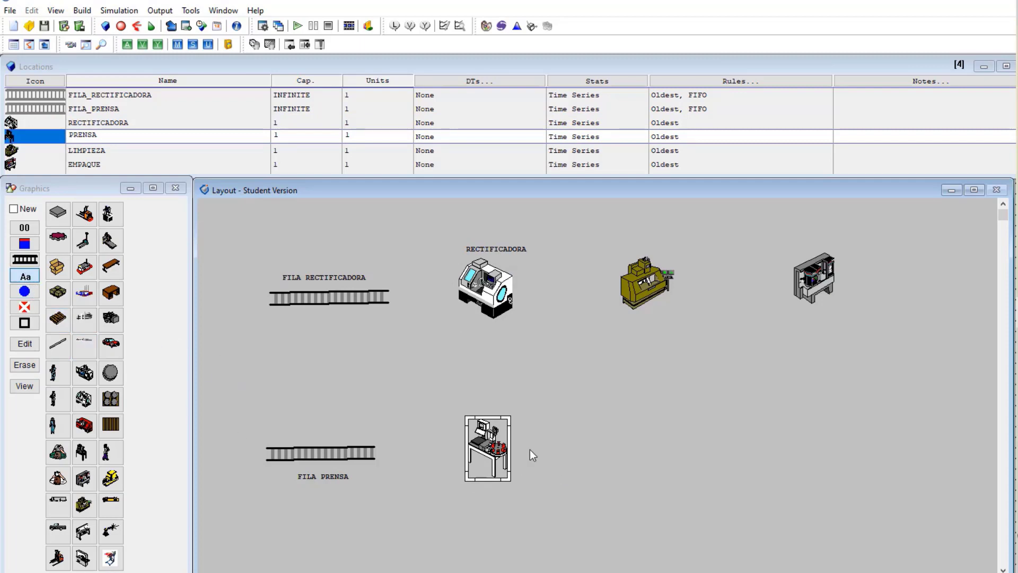
{"action": "left_click", "coordinate": [493, 457]}
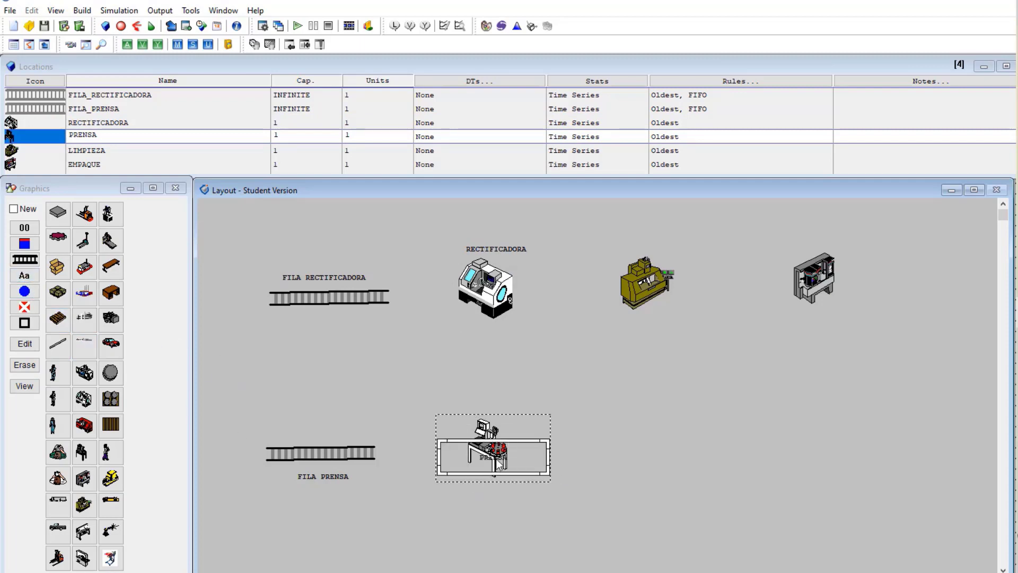
{"action": "left_click_drag", "start_coordinate": [494, 458], "coordinate": [495, 485]}
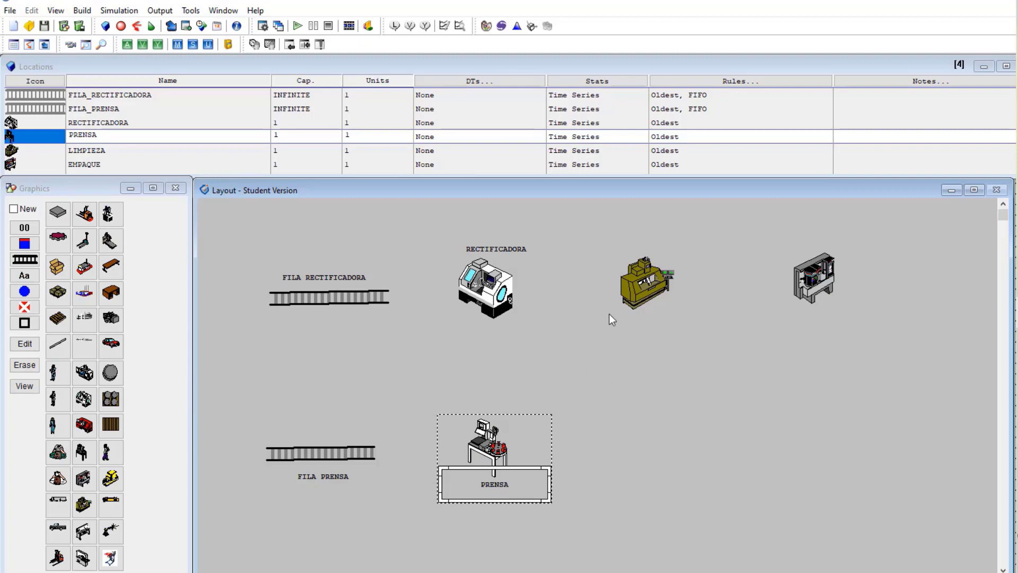
Move the LIMPIEZA and EMPAQUE labels above their machine graphics
{"action": "left_click", "coordinate": [645, 288]}
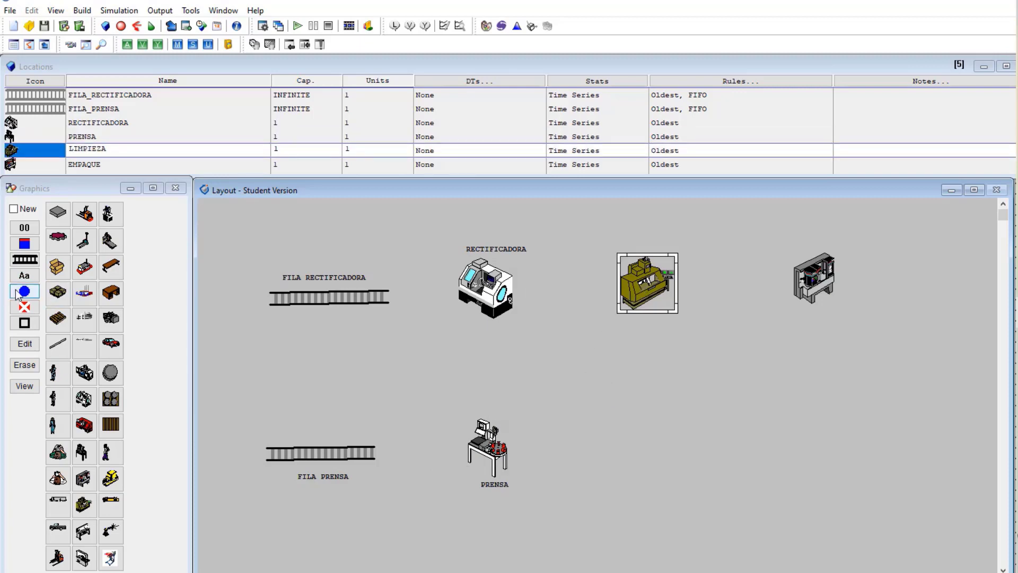
{"action": "left_click", "coordinate": [641, 280]}
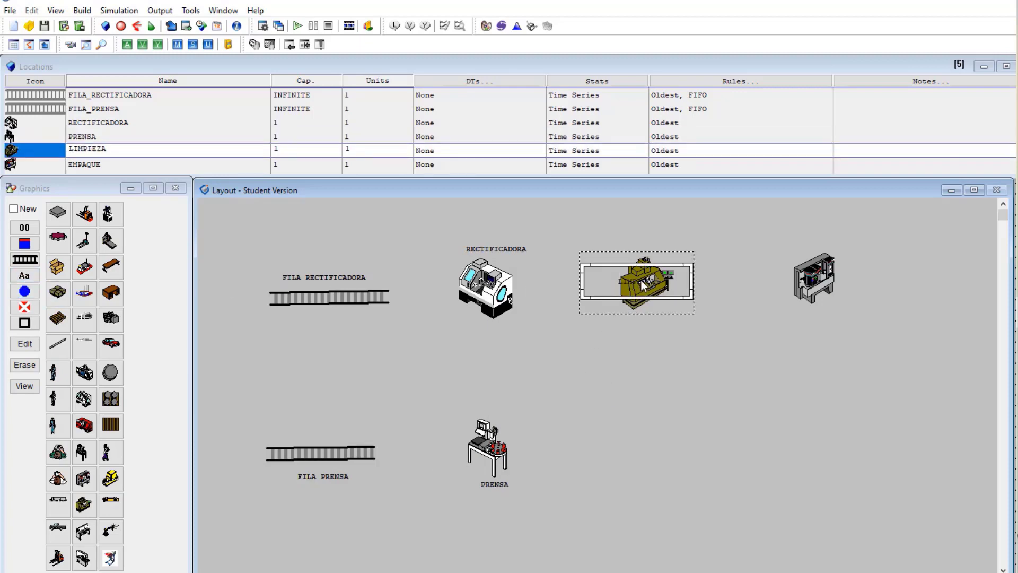
{"action": "left_click_drag", "start_coordinate": [643, 278], "coordinate": [648, 243]}
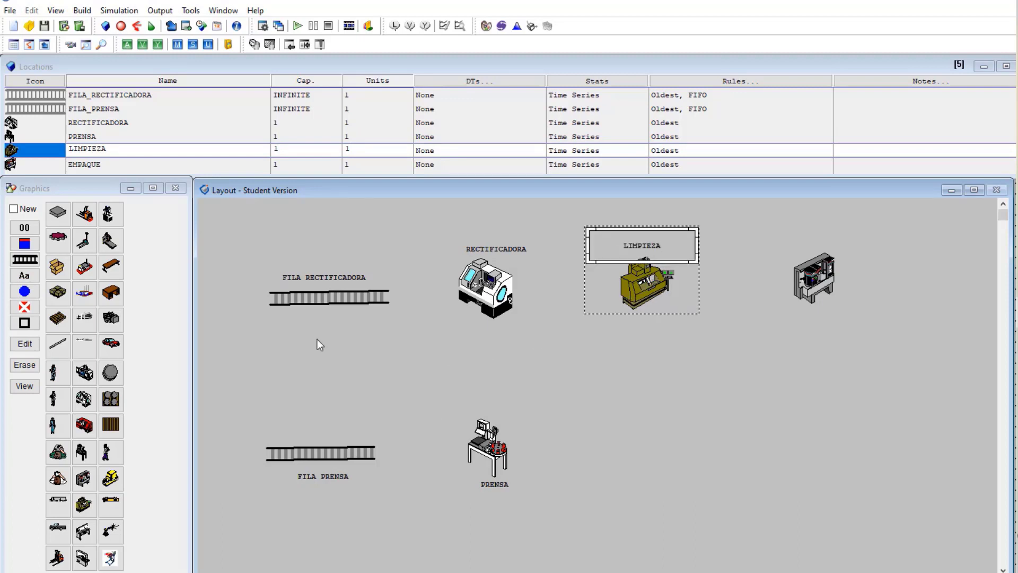
{"action": "left_click", "coordinate": [809, 302]}
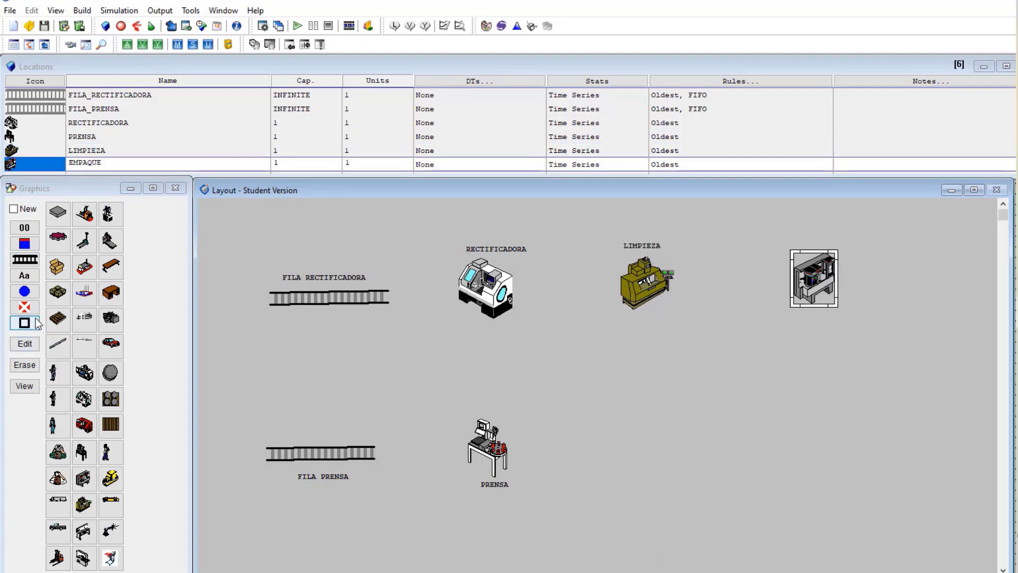
{"action": "left_click", "coordinate": [822, 288]}
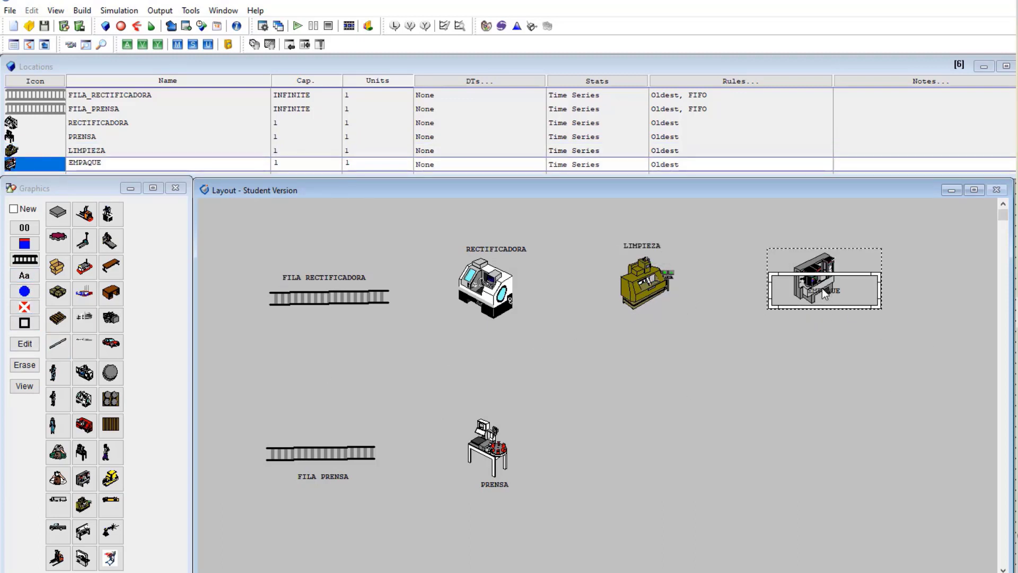
{"action": "left_click_drag", "start_coordinate": [823, 289], "coordinate": [817, 246]}
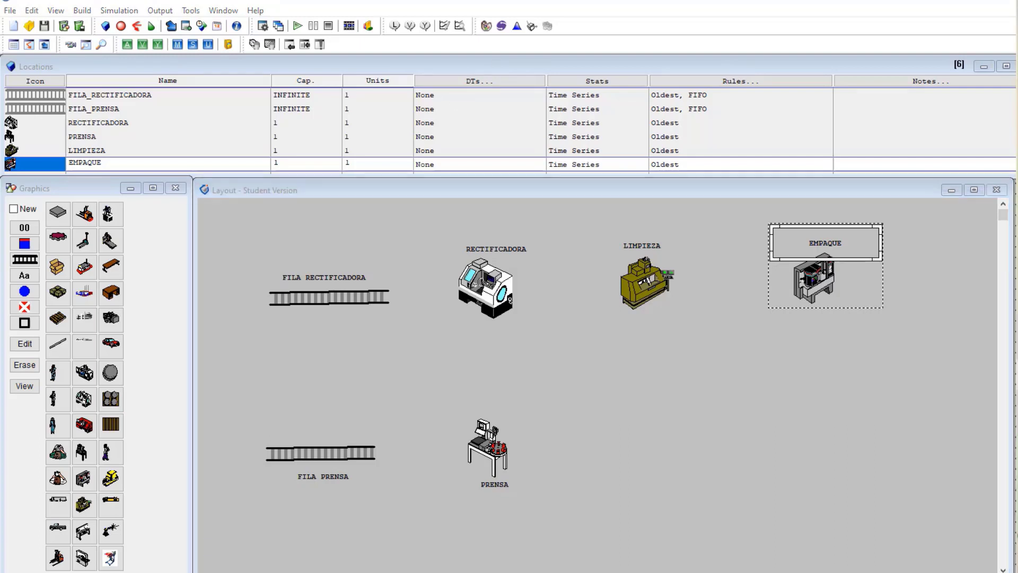
Set both FILA RECTIFICADORA and FILA PRENSA to Queue in the Conveyor / Queue dialog
{"action": "double_click", "coordinate": [320, 297]}
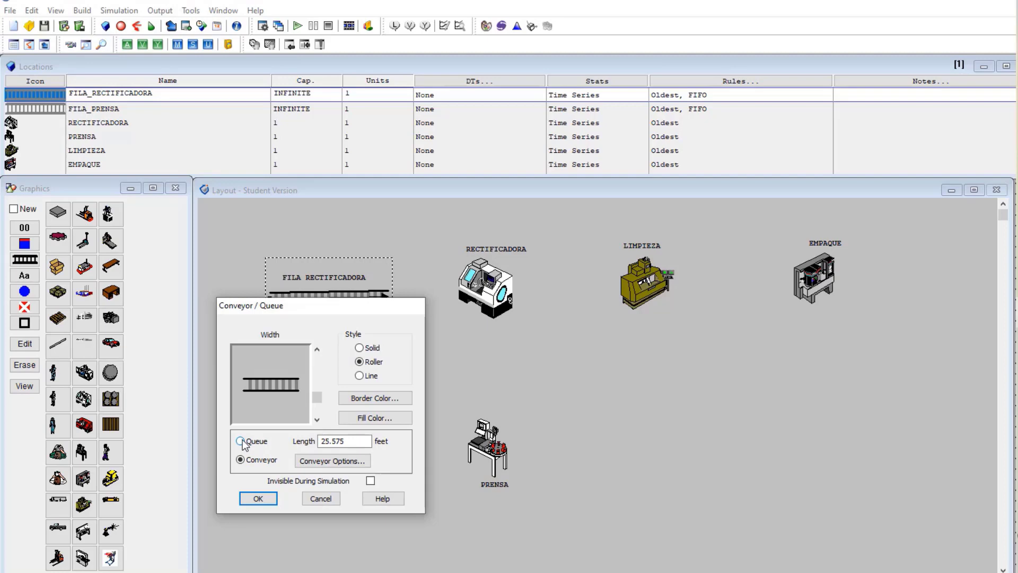
{"action": "left_click", "coordinate": [241, 441]}
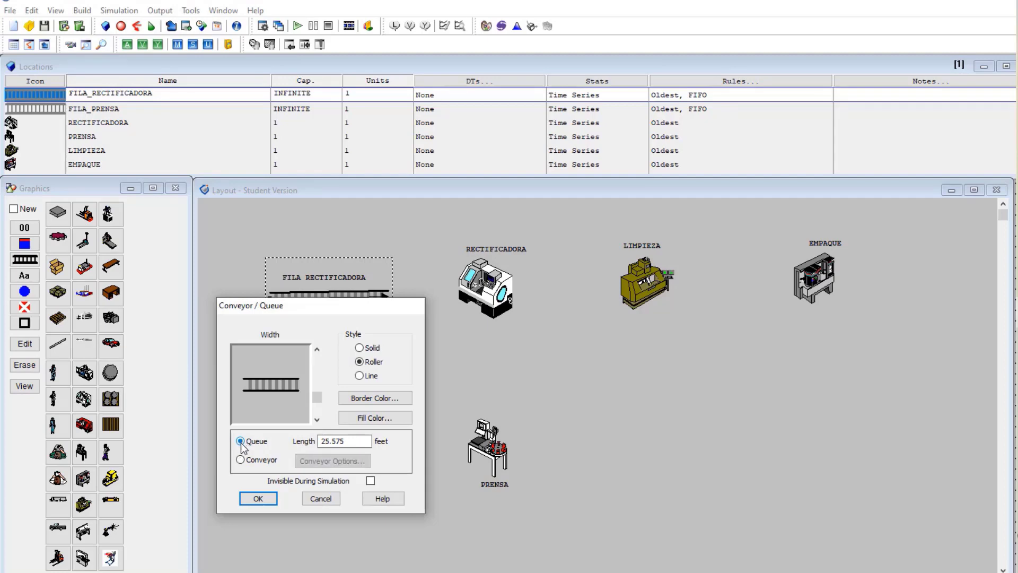
{"action": "left_click", "coordinate": [258, 498]}
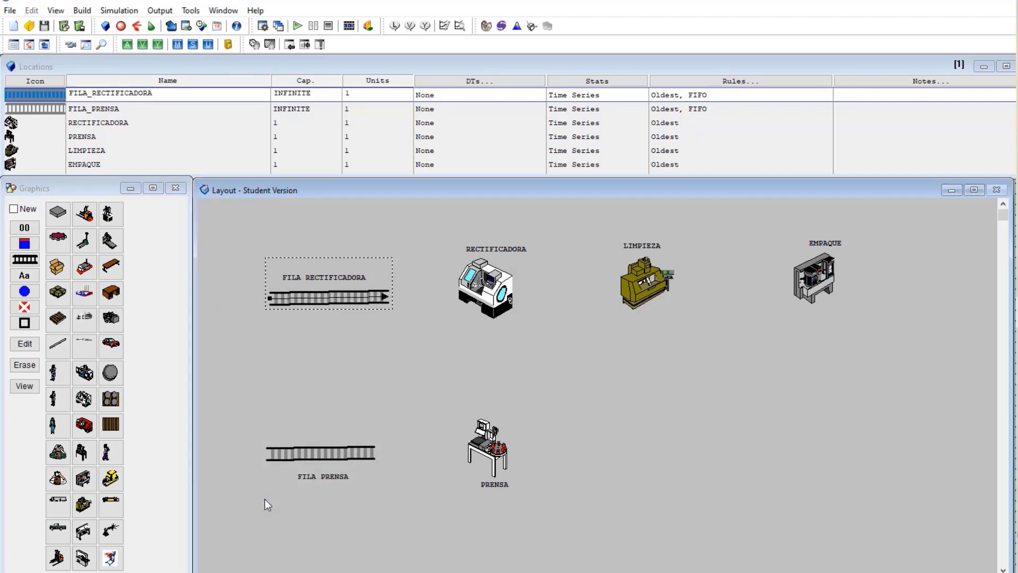
{"action": "double_click", "coordinate": [327, 454]}
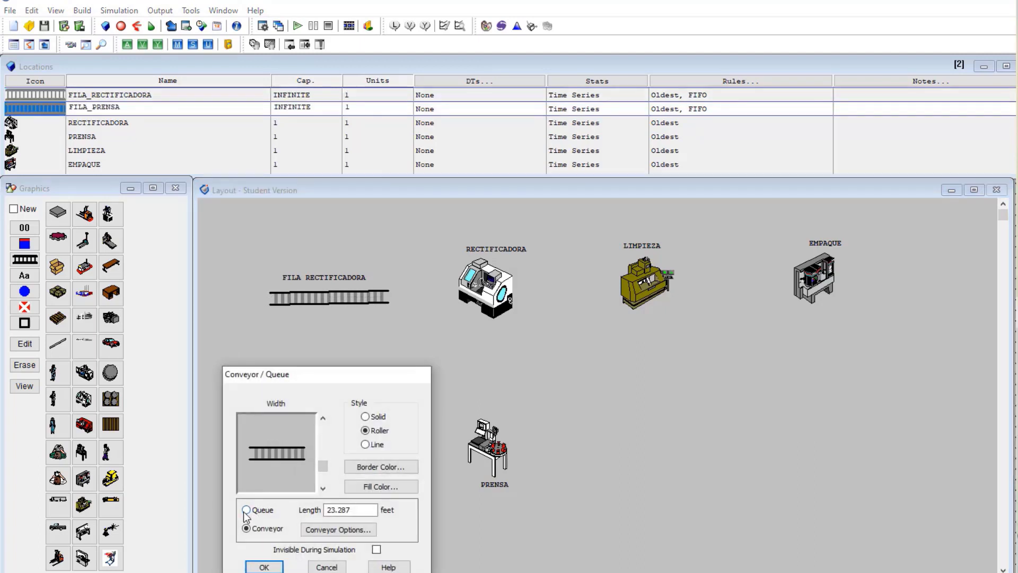
{"action": "left_click", "coordinate": [246, 510]}
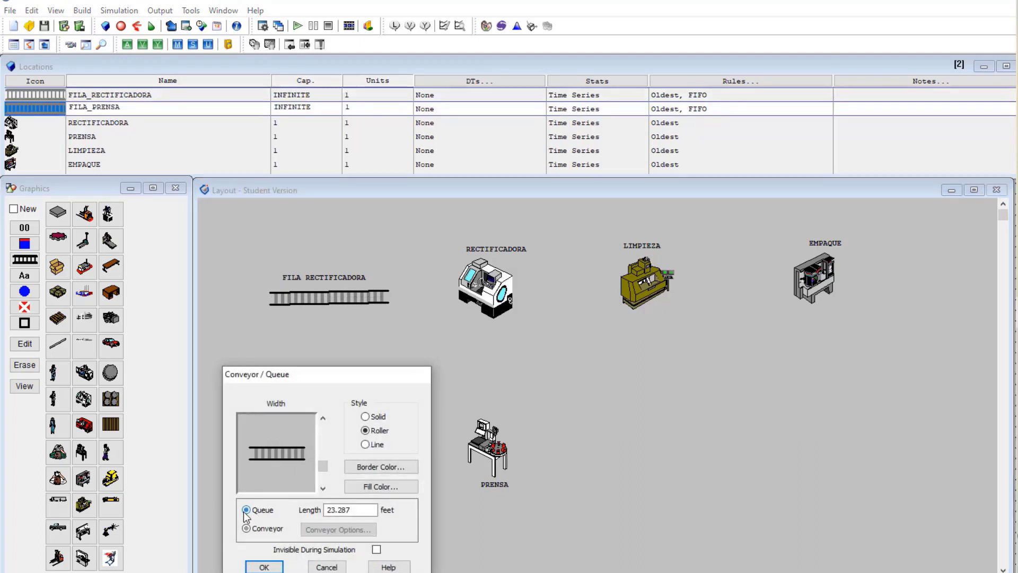
{"action": "left_click", "coordinate": [264, 567]}
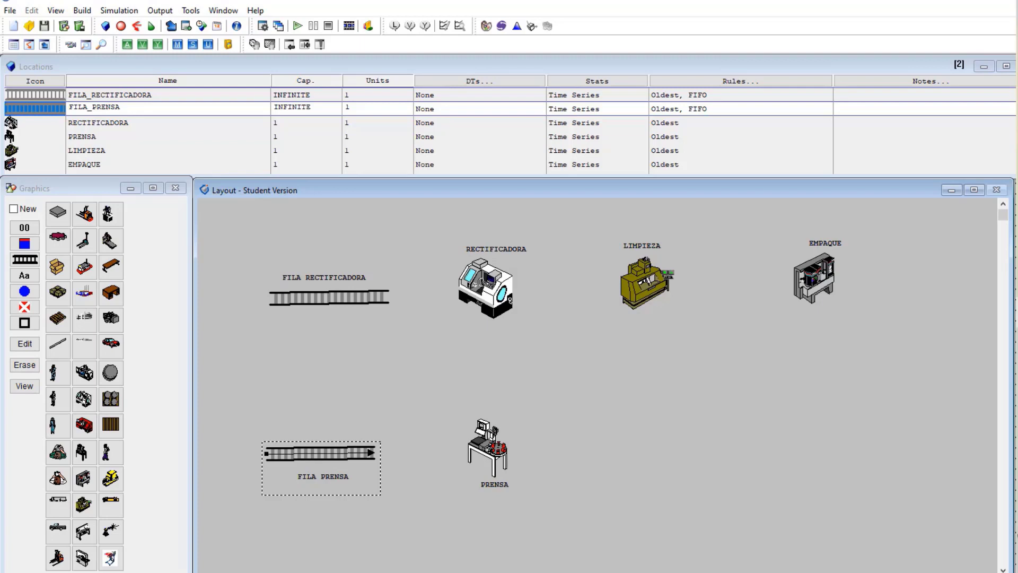
Replace INFINITE with 30 as the capacity of FILA_RECTIFICADORA and FILA_PRENSA
{"action": "left_click", "coordinate": [336, 298]}
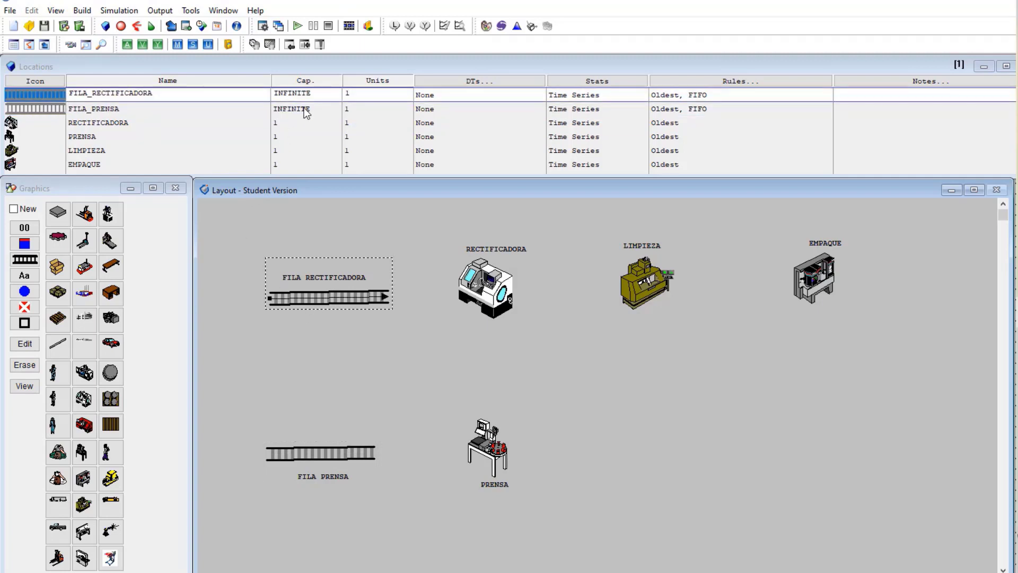
{"action": "left_click_drag", "start_coordinate": [312, 95], "coordinate": [272, 92]}
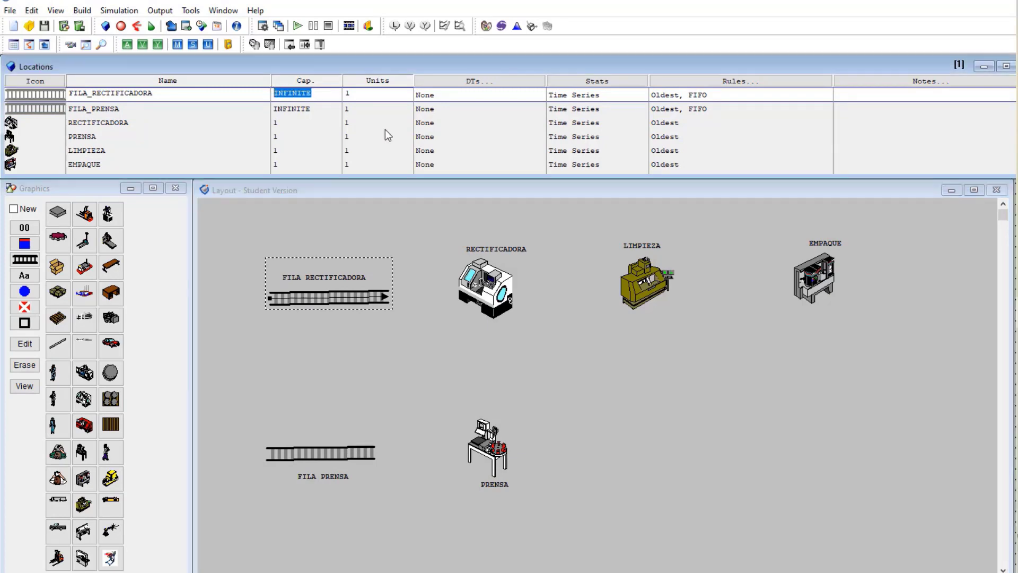
{"action": "type", "text": "30"}
{"action": "left_click", "coordinate": [313, 107]}
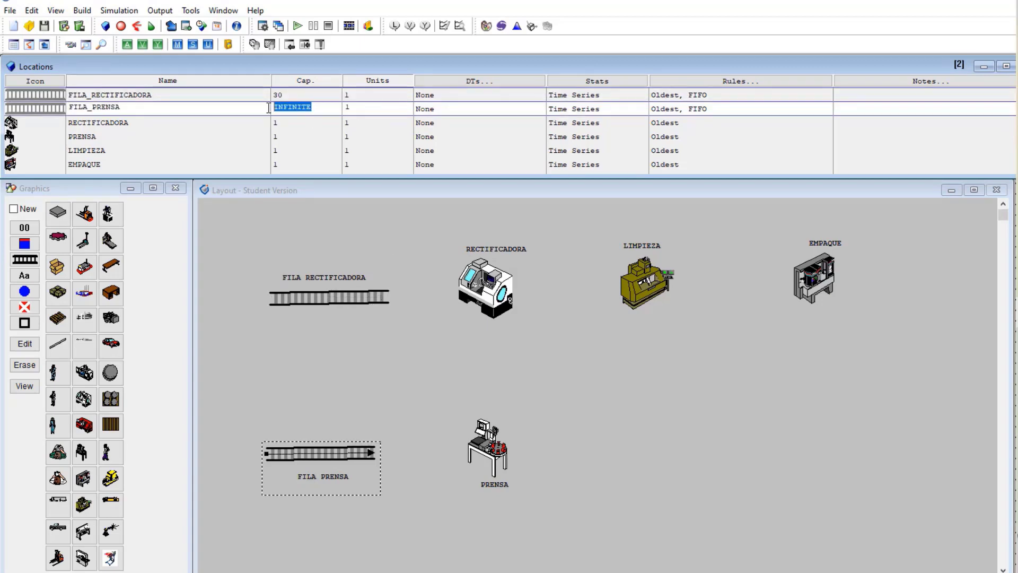
{"action": "type", "text": "30"}
Move through the location records and layout to select the LIMPIEZA location
{"action": "left_click", "coordinate": [195, 128]}
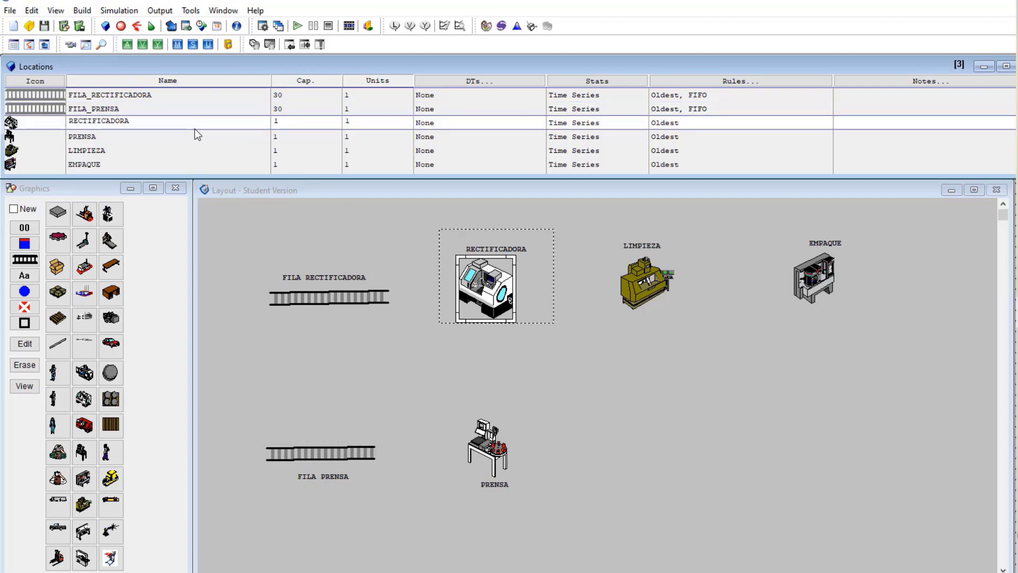
{"action": "key", "text": "Up"}
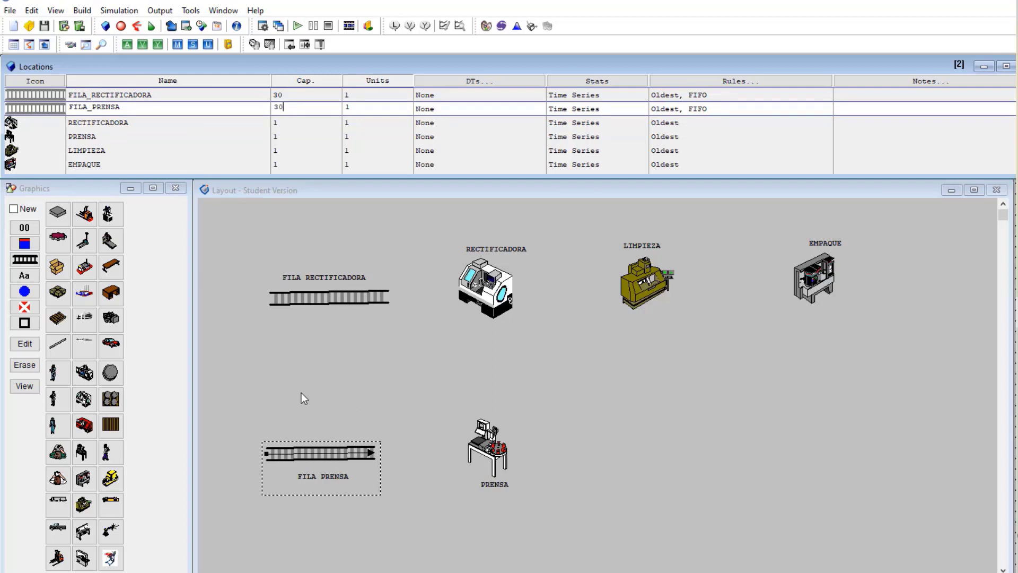
{"action": "left_click", "coordinate": [339, 361]}
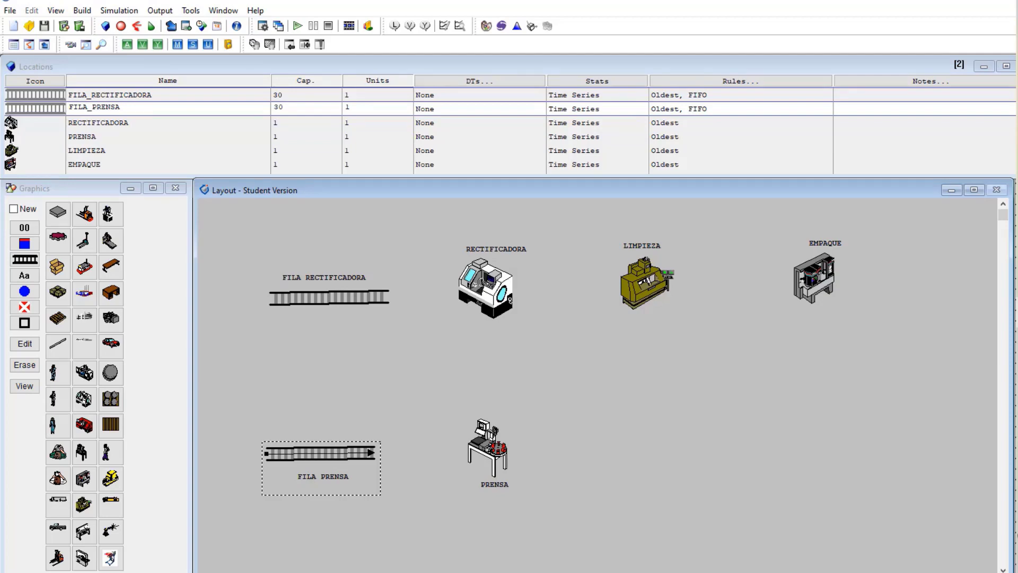
{"action": "key", "text": "alt+Tab"}
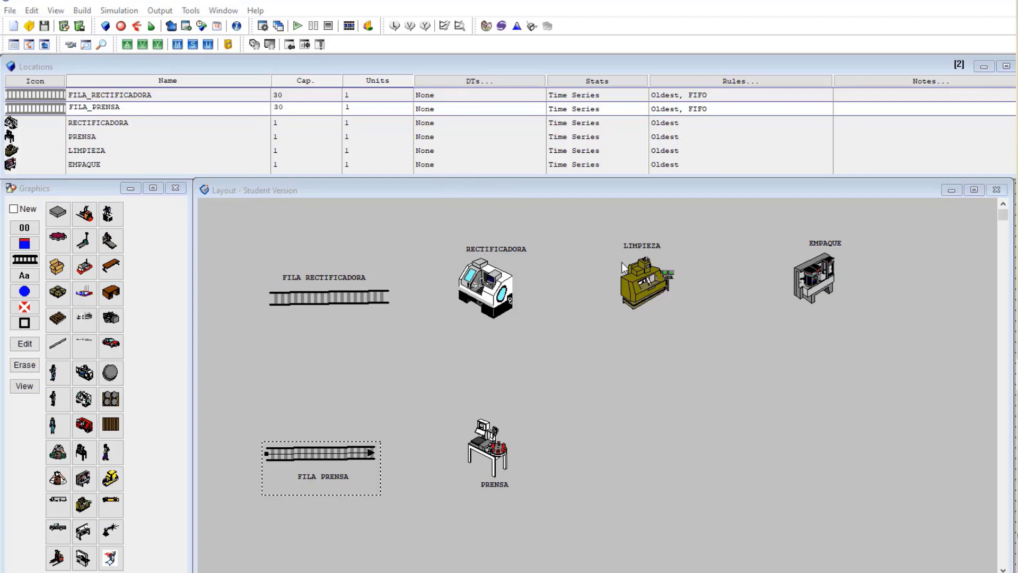
{"action": "left_click", "coordinate": [641, 275]}
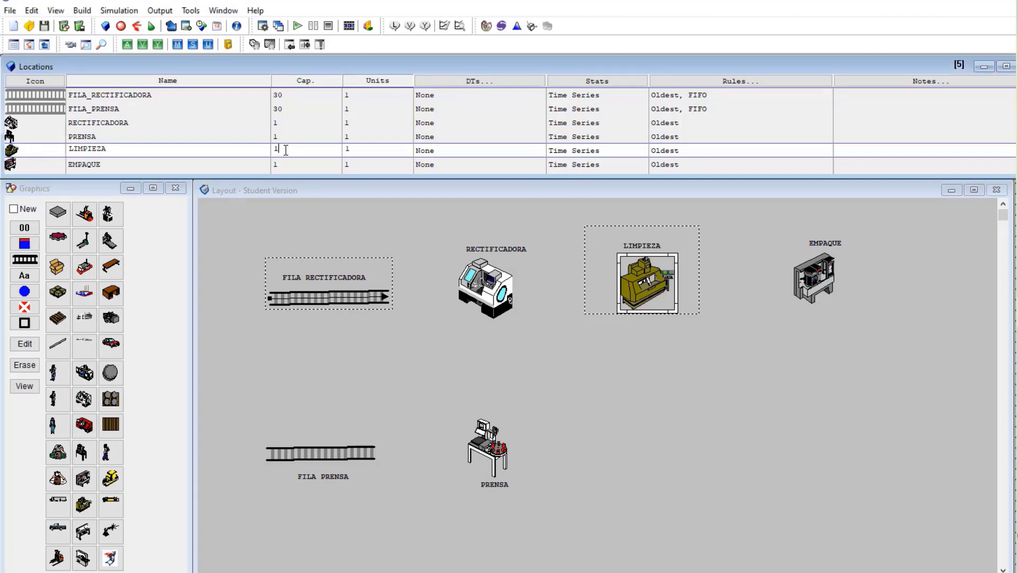
Set LIMPIEZA's capacity to 2
{"action": "double_click", "coordinate": [277, 150]}
{"action": "type", "text": "2"}
{"action": "left_click", "coordinate": [366, 153]}
Give EMPAQUE 2 units, creating EMPAQUE.1 and EMPAQUE.2
{"action": "left_click", "coordinate": [350, 165]}
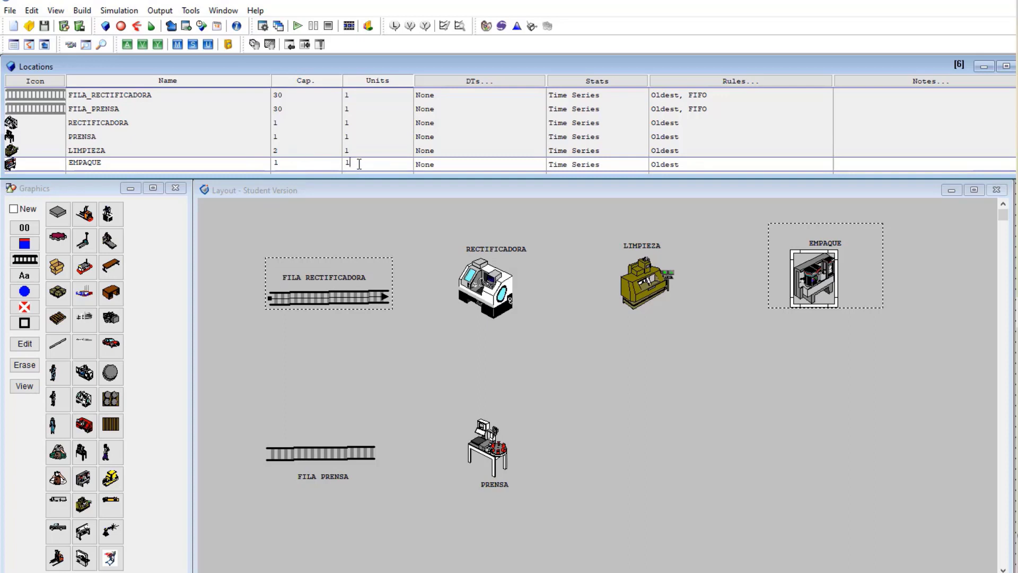
{"action": "key", "text": "BackSpace"}
{"action": "type", "text": "2"}
{"action": "left_click", "coordinate": [819, 349]}
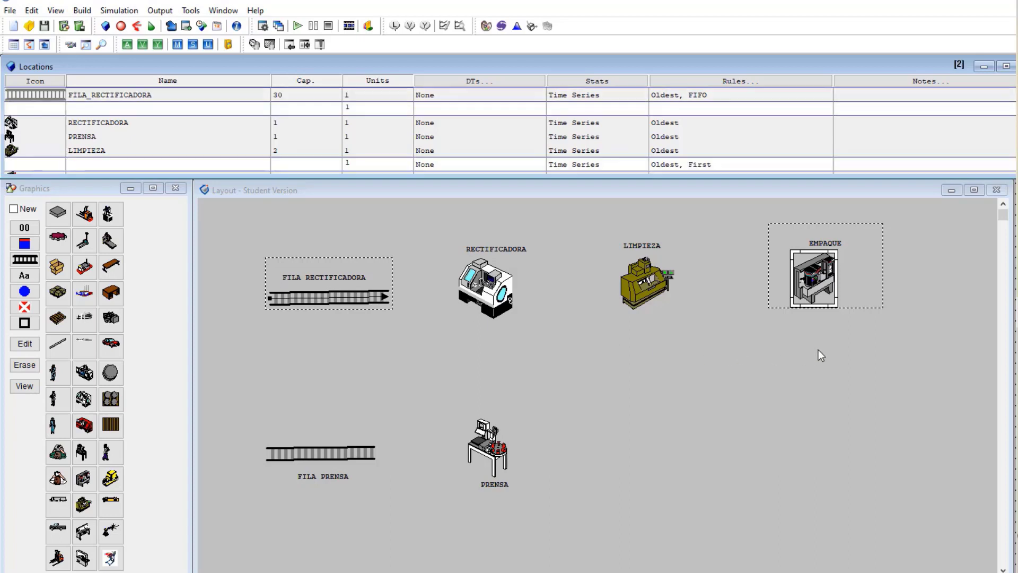
Step down the location records to EMPAQUE.2's capacity cell
{"action": "left_click", "coordinate": [284, 151]}
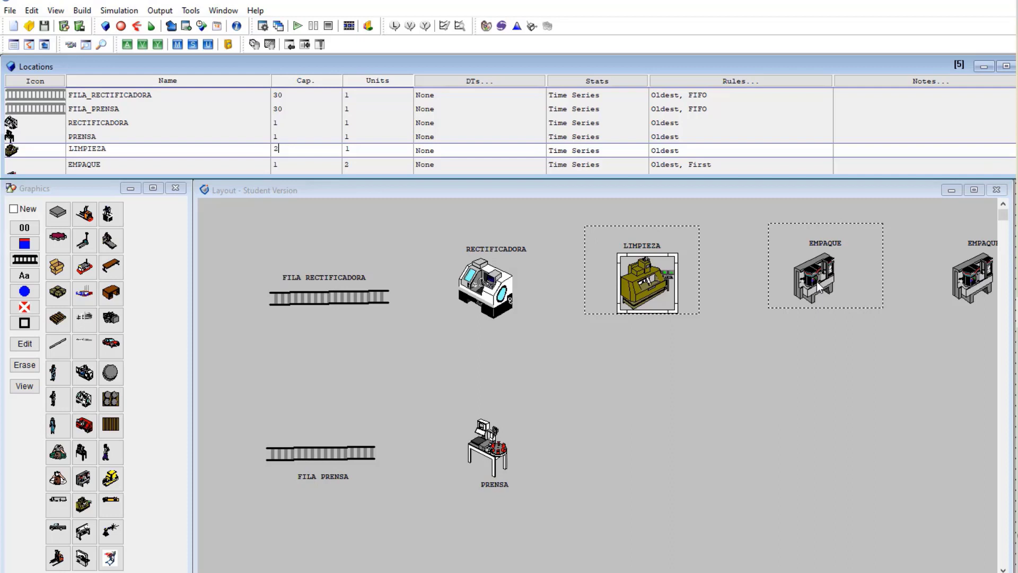
{"action": "key", "text": "Down"}
{"action": "key", "text": "Down"}
{"action": "key", "text": "Down"}
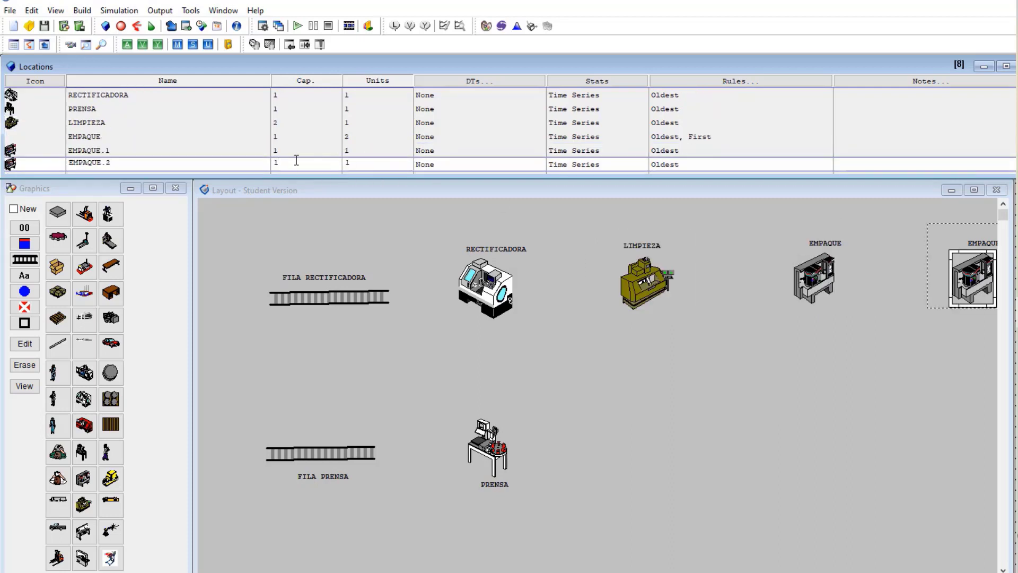
{"action": "left_click", "coordinate": [272, 163]}
{"action": "key", "text": "alt+Tab"}
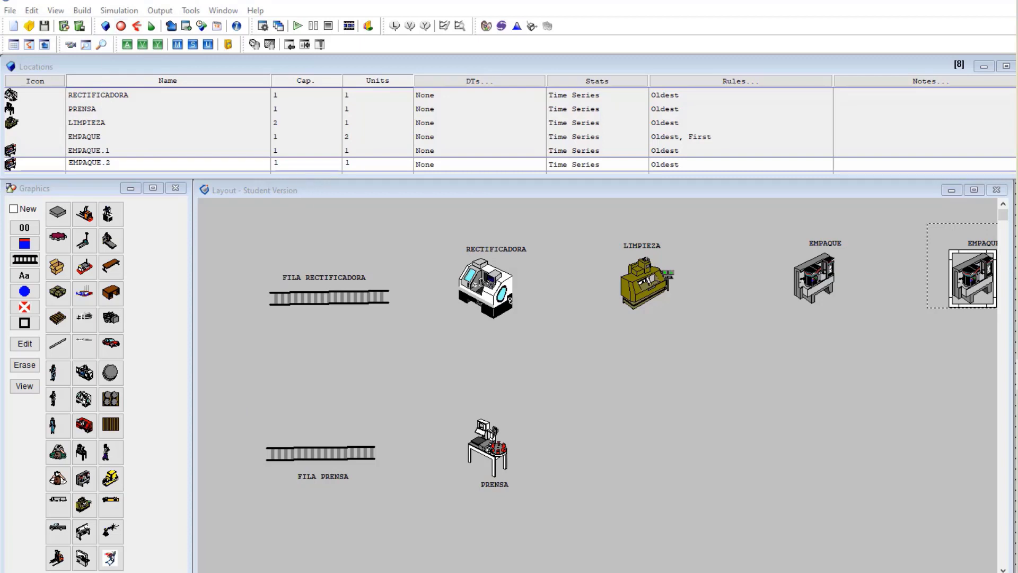
Open Build > Entities, narrow the layout window, and add a Gear entity at 150 fpm
{"action": "left_click", "coordinate": [89, 14]}
{"action": "left_click", "coordinate": [89, 13]}
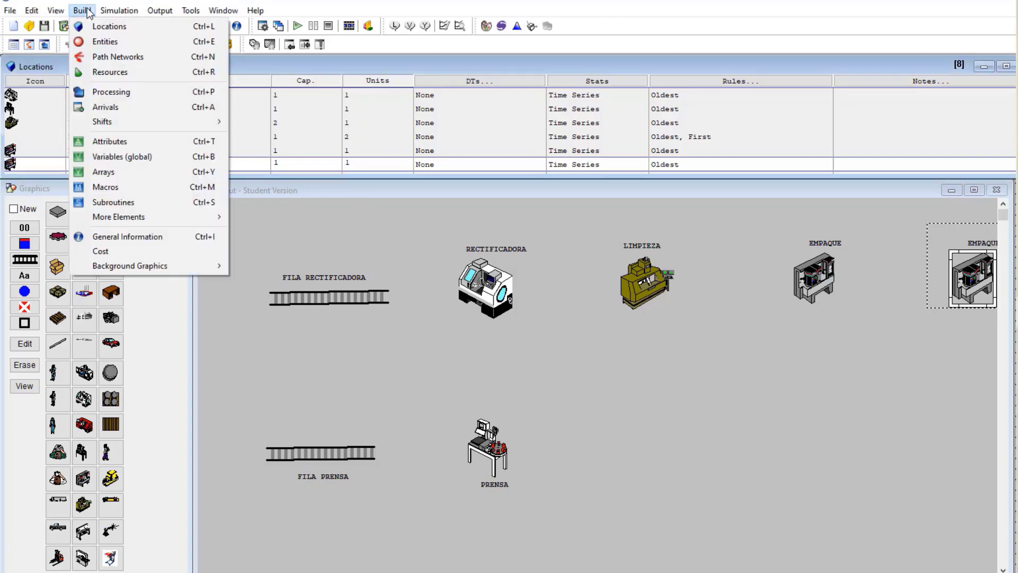
{"action": "left_click", "coordinate": [103, 41]}
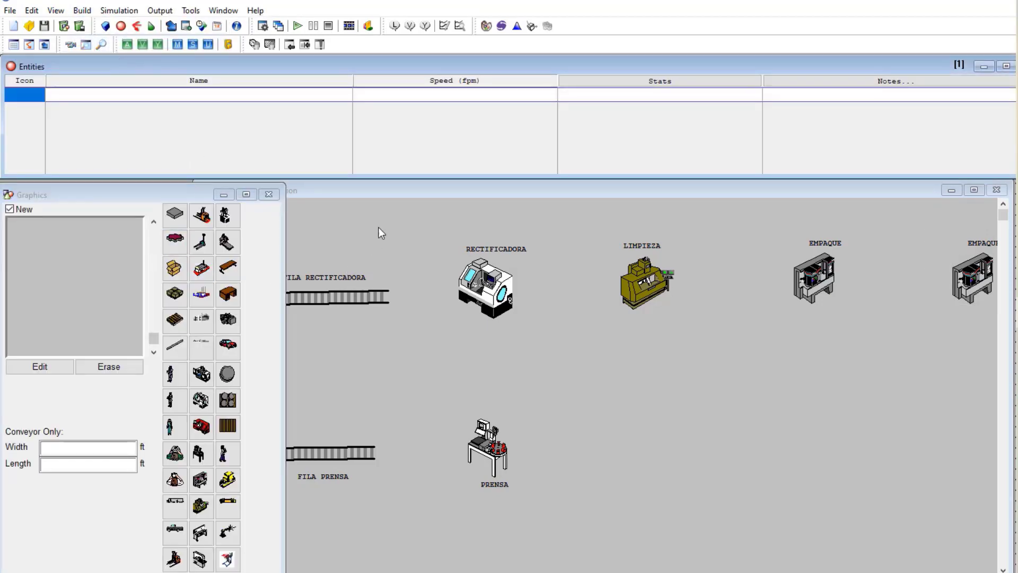
{"action": "left_click", "coordinate": [393, 195]}
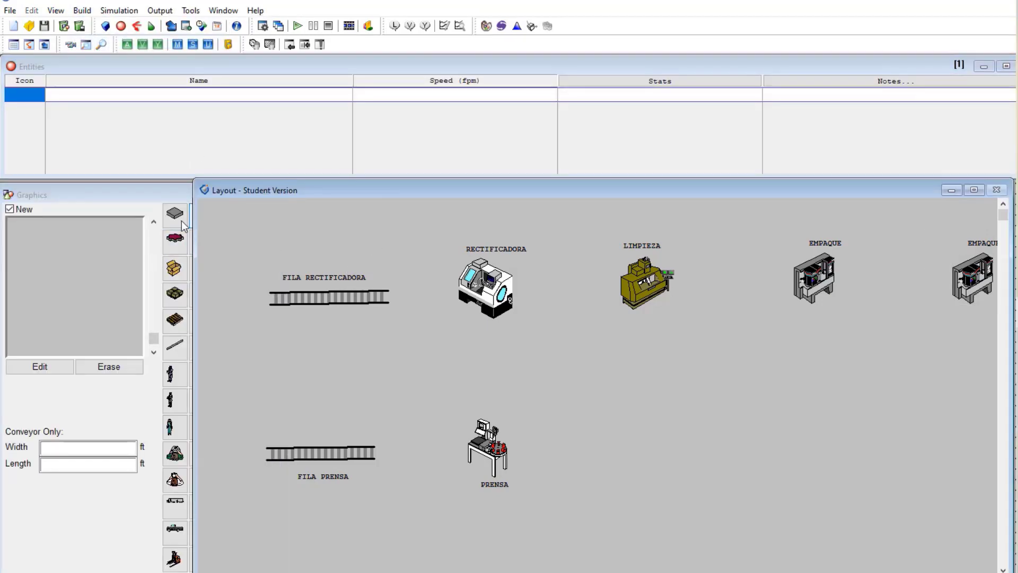
{"action": "left_click_drag", "start_coordinate": [193, 260], "coordinate": [317, 258]}
{"action": "left_click_drag", "start_coordinate": [571, 193], "coordinate": [542, 198]}
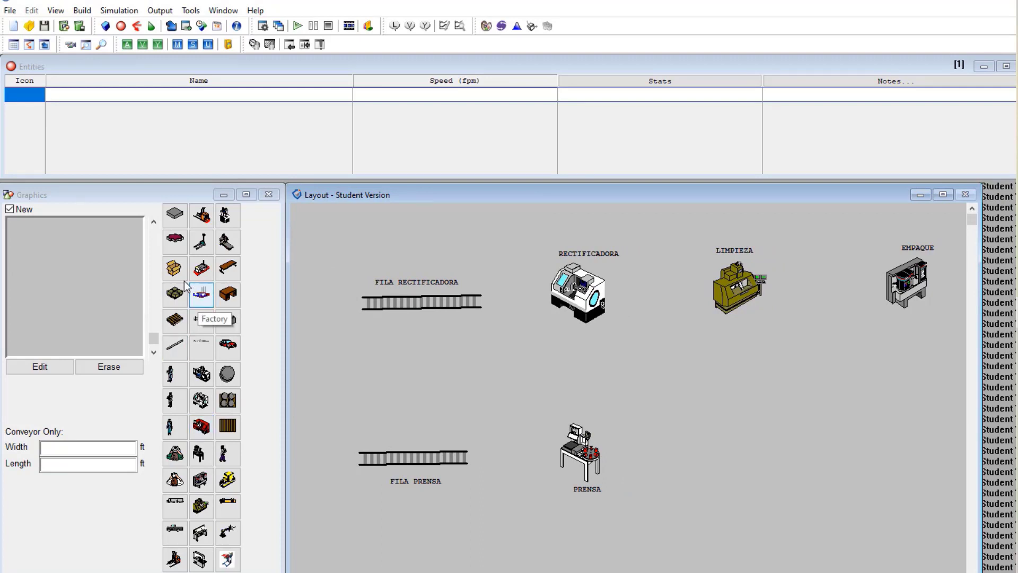
{"action": "left_click", "coordinate": [175, 251]}
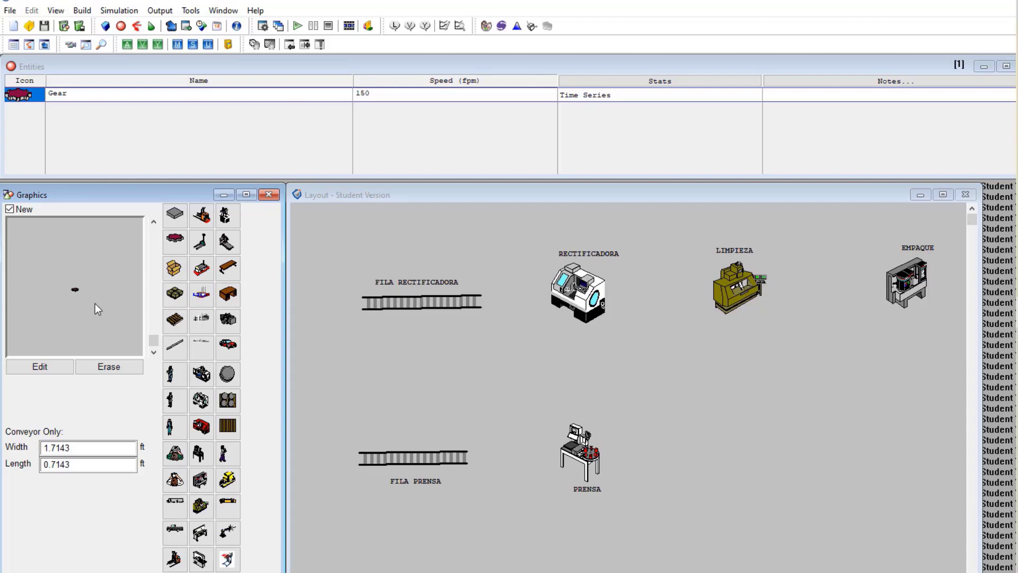
Enlarge the Gear graphic three size steps and recolour it teal
{"action": "left_click", "coordinate": [153, 222]}
{"action": "left_click", "coordinate": [153, 222]}
{"action": "left_click", "coordinate": [153, 222]}
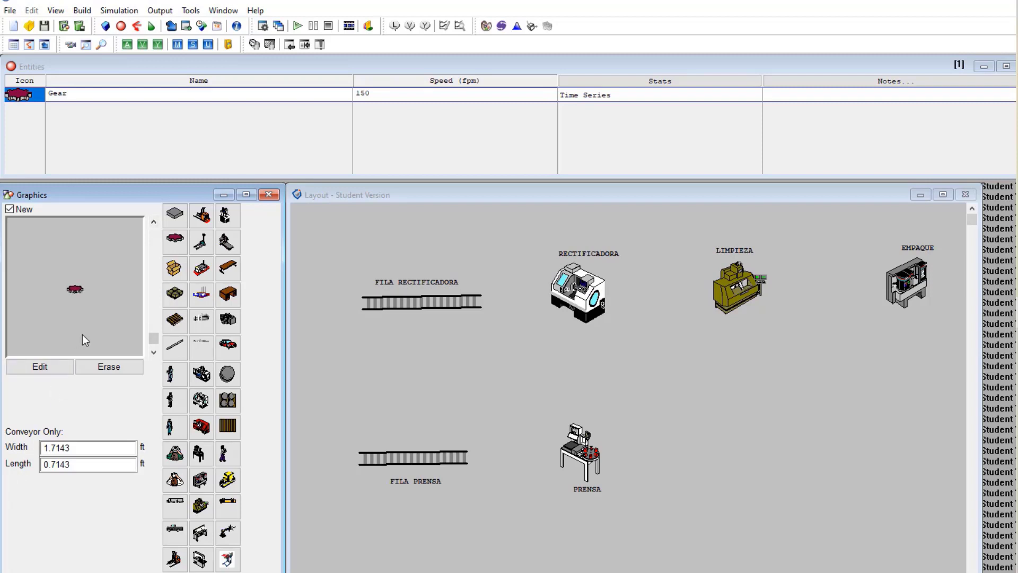
{"action": "left_click", "coordinate": [44, 368]}
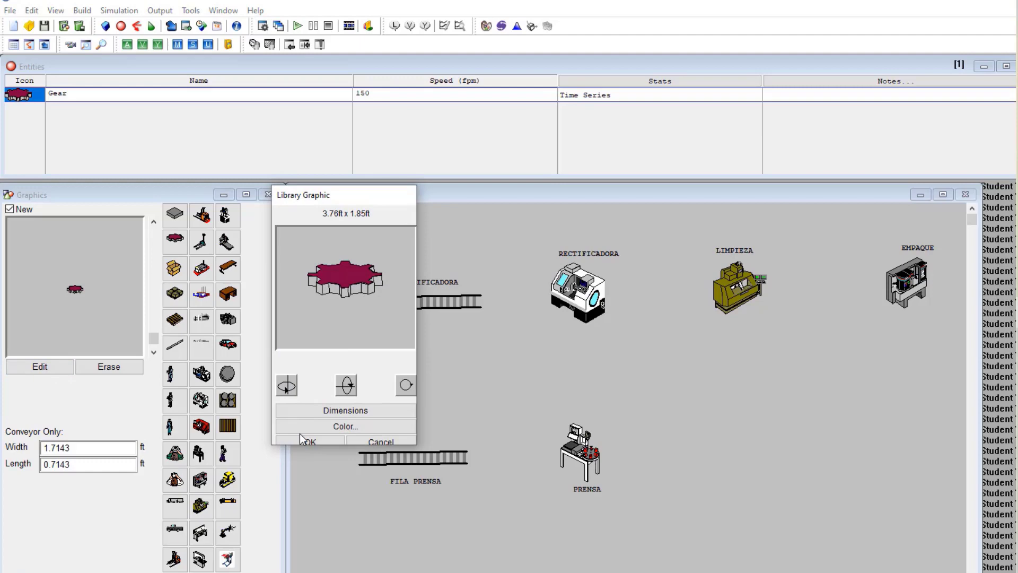
{"action": "left_click", "coordinate": [342, 426]}
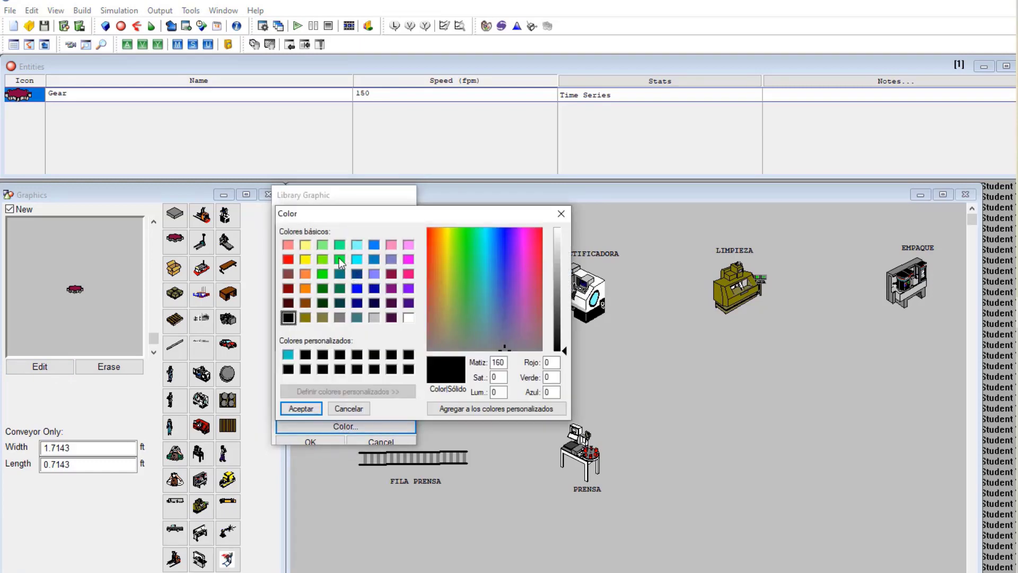
{"action": "left_click", "coordinate": [340, 273]}
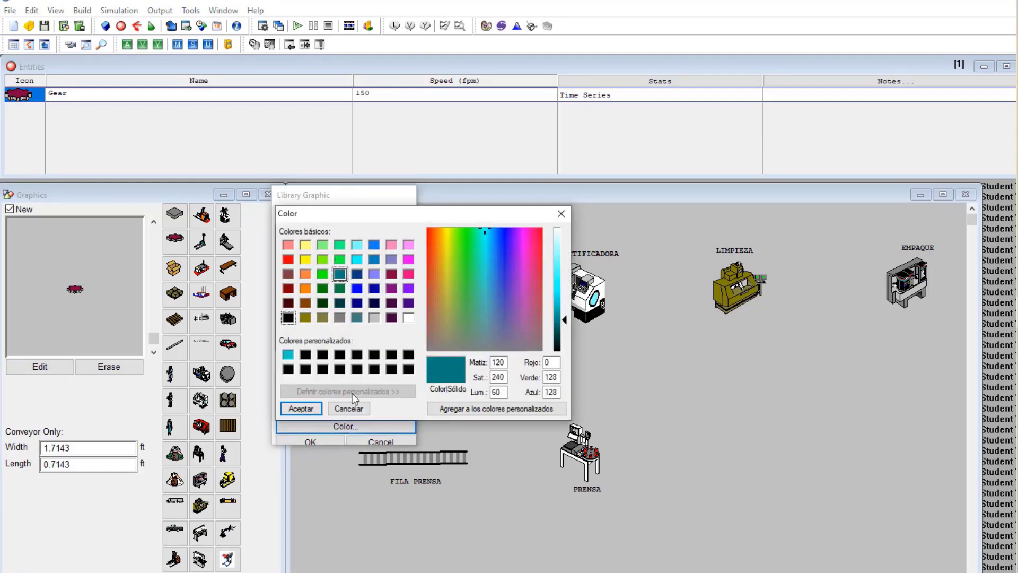
{"action": "left_click", "coordinate": [298, 407]}
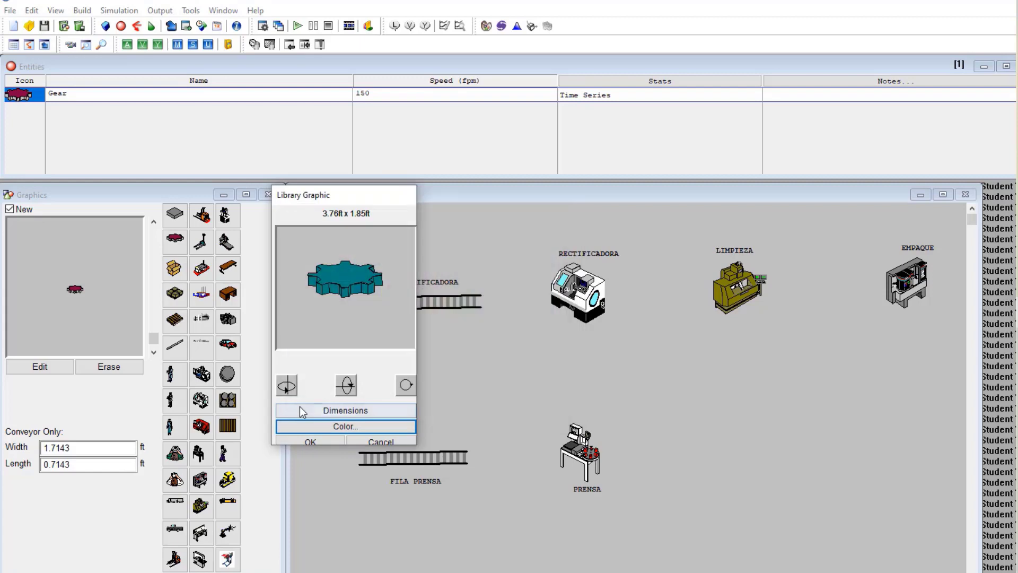
{"action": "left_click", "coordinate": [337, 441]}
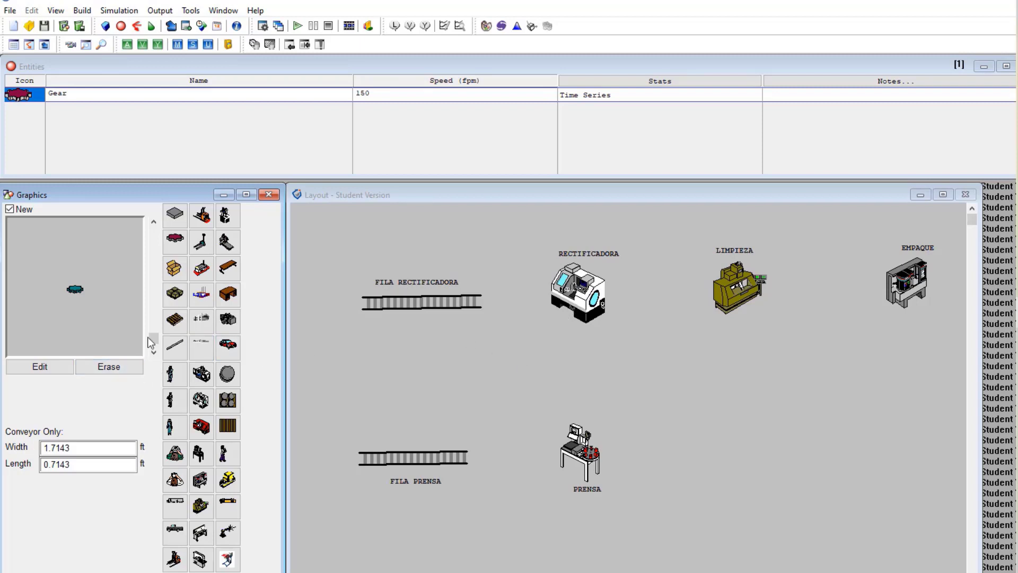
Add a Raw_Material entity and enlarge its box graphic four size steps
{"action": "left_click", "coordinate": [173, 218]}
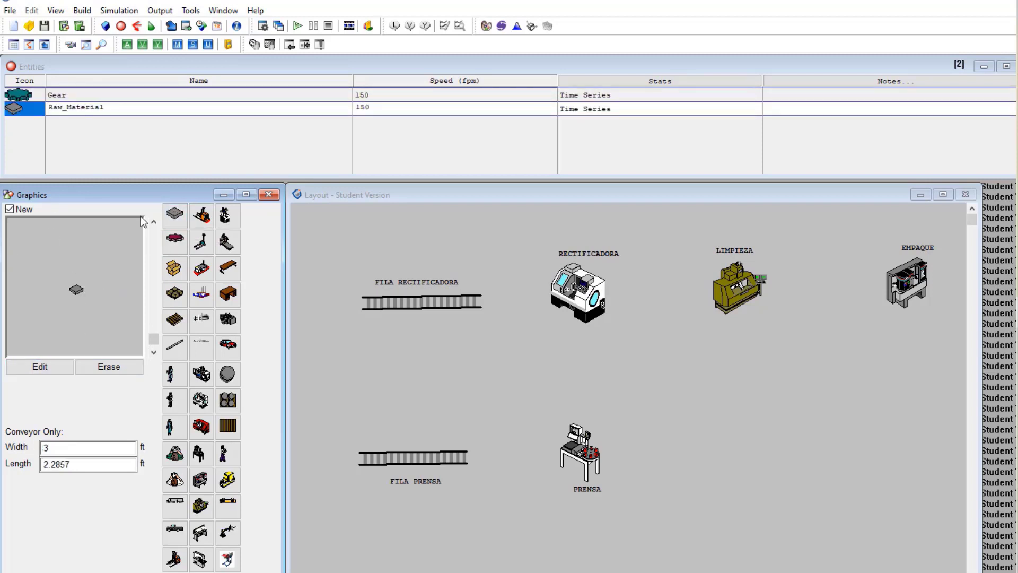
{"action": "left_click", "coordinate": [152, 224]}
{"action": "left_click", "coordinate": [151, 224]}
{"action": "left_click", "coordinate": [151, 223]}
{"action": "left_click", "coordinate": [152, 223]}
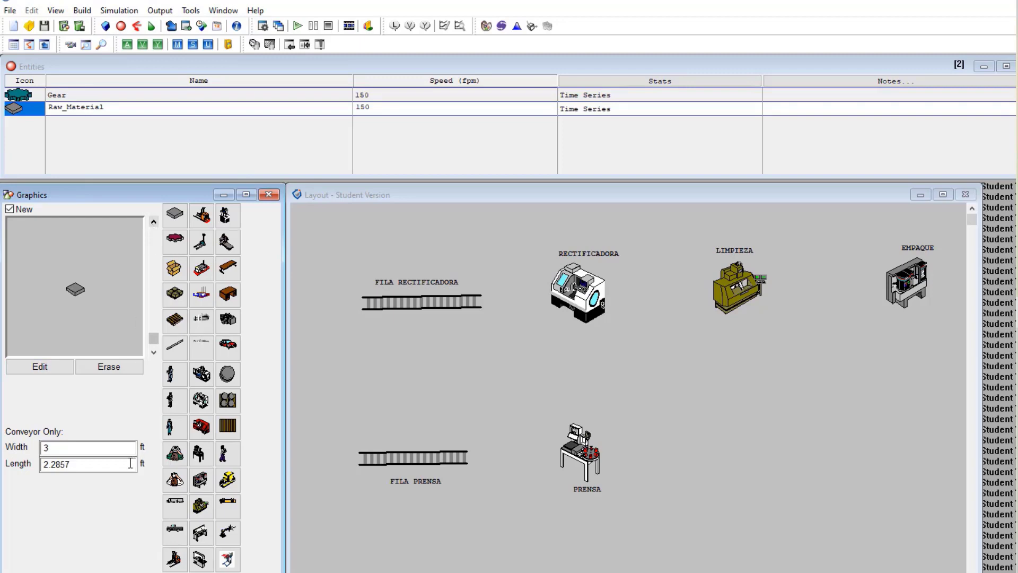
Recolour the Raw_Material box pink, then select the Gear entity
{"action": "left_click", "coordinate": [56, 367]}
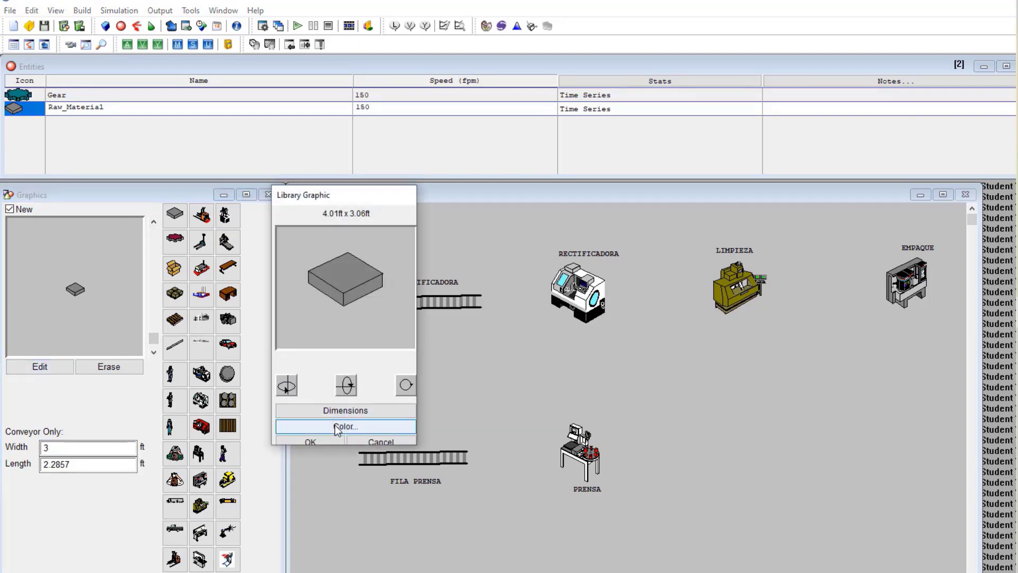
{"action": "left_click", "coordinate": [335, 425]}
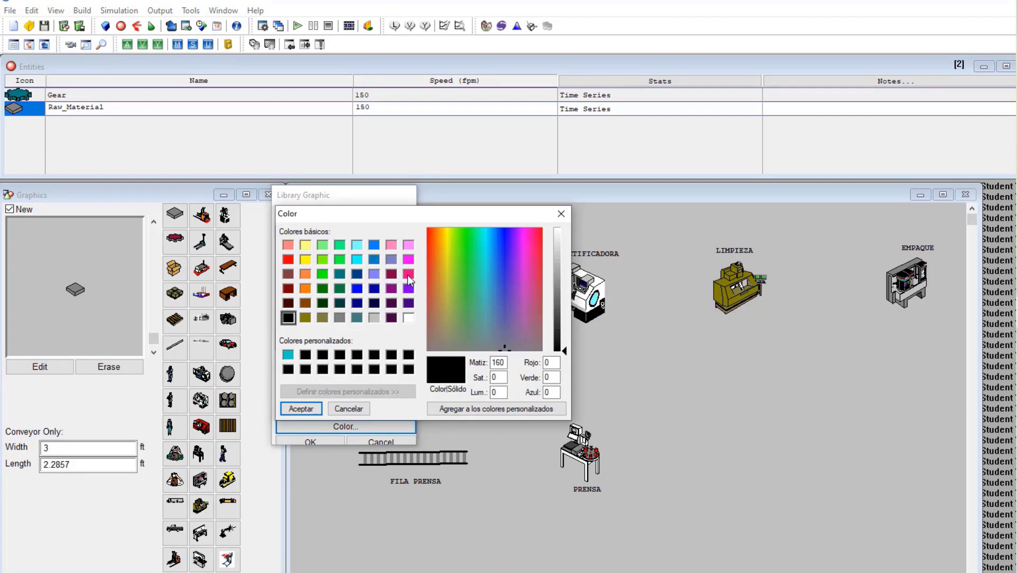
{"action": "left_click", "coordinate": [409, 274]}
{"action": "left_click", "coordinate": [316, 410]}
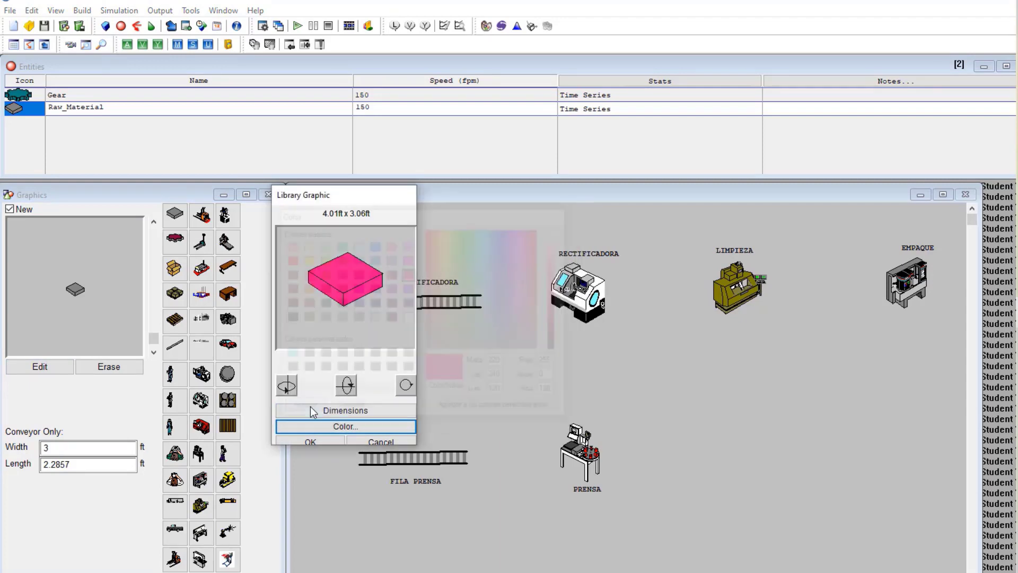
{"action": "left_click", "coordinate": [312, 441]}
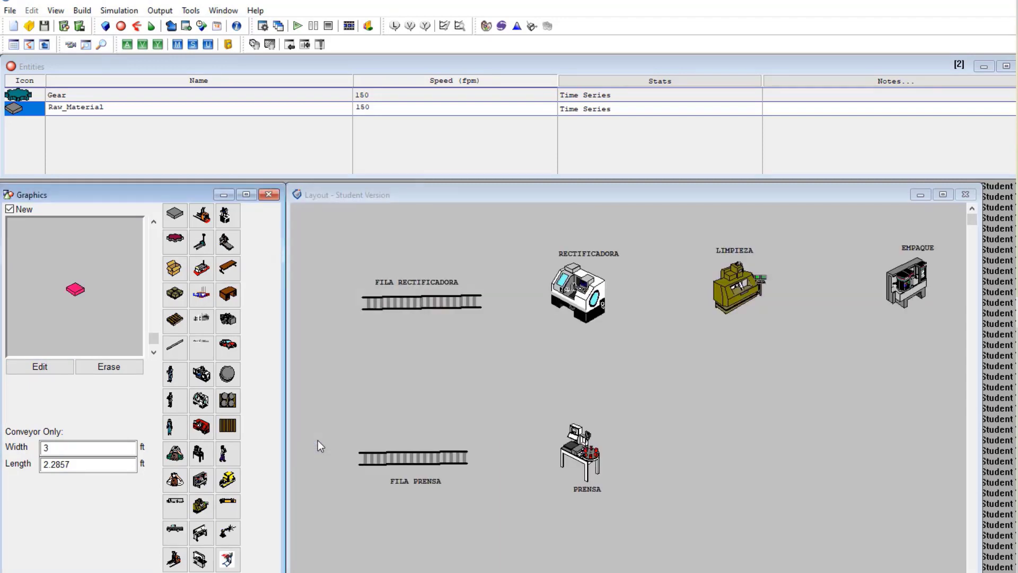
{"action": "left_click", "coordinate": [81, 97]}
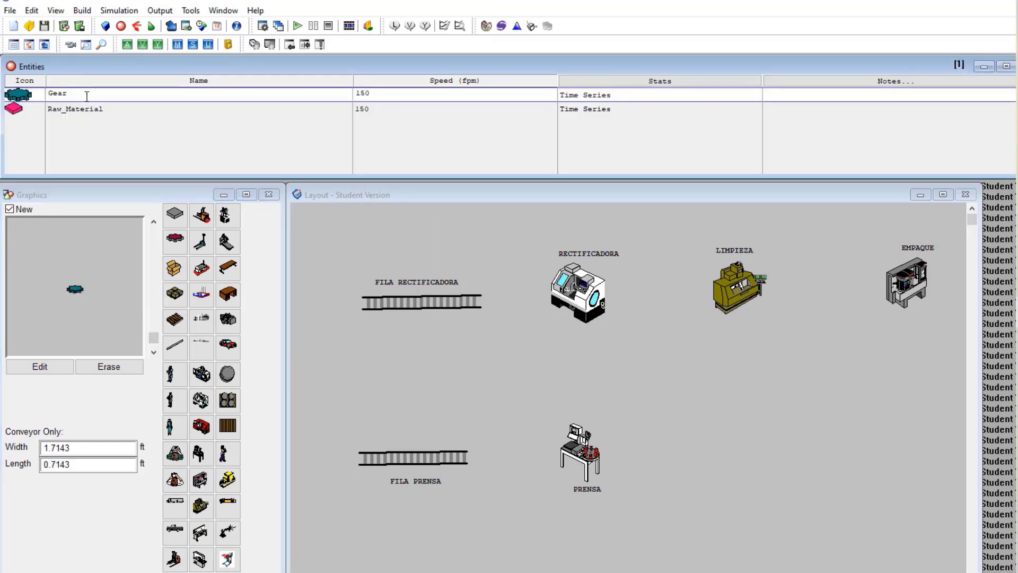
Rename the Gear entity to ENGRANE and Raw_Material to PLACA
{"action": "double_click", "coordinate": [61, 94]}
{"action": "type", "text": "ENGRANE"}
{"action": "left_click", "coordinate": [63, 108]}
{"action": "left_click_drag", "start_coordinate": [105, 108], "coordinate": [49, 108]}
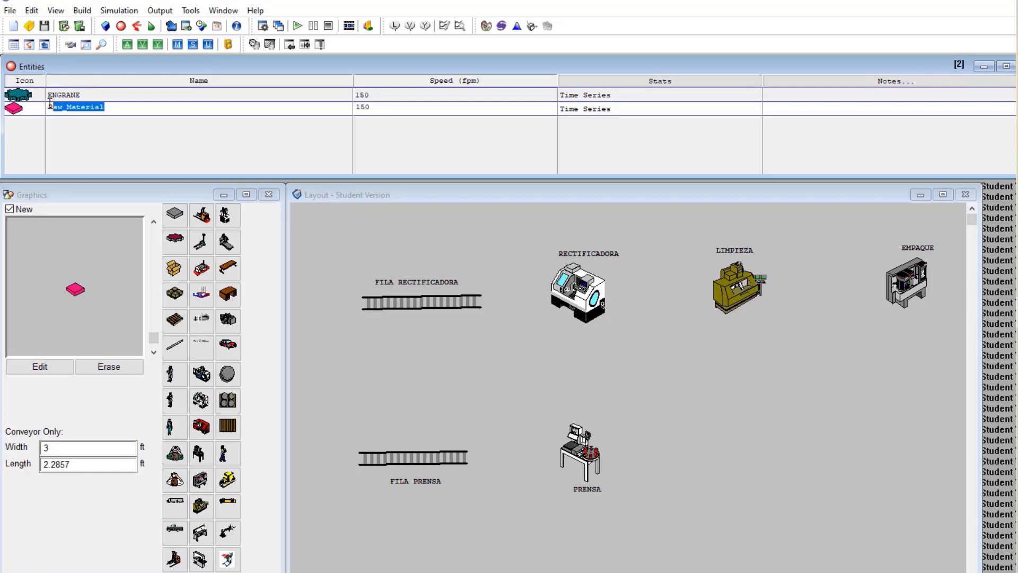
{"action": "type", "text": "PLACA"}
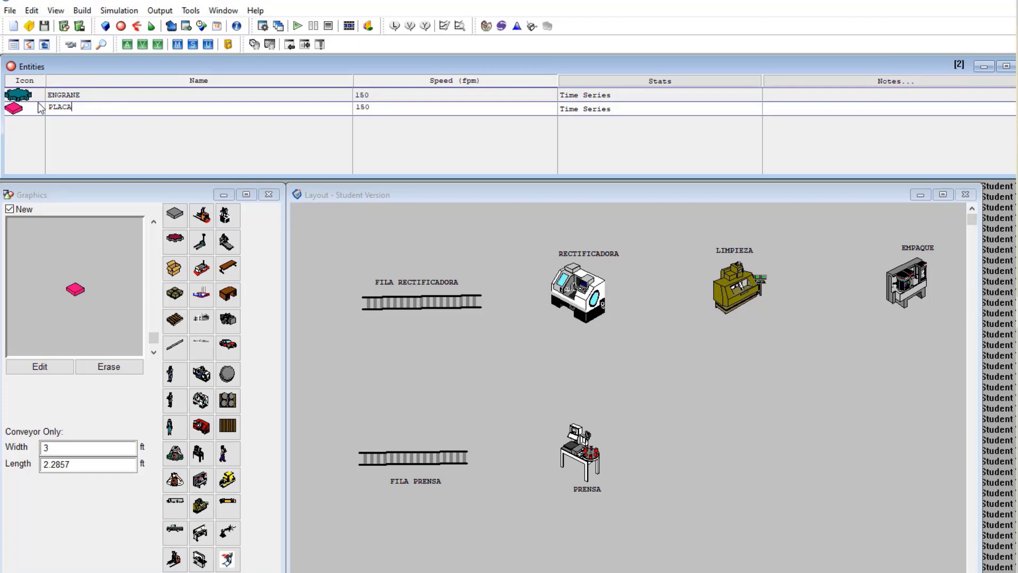
{"action": "left_click", "coordinate": [406, 100]}
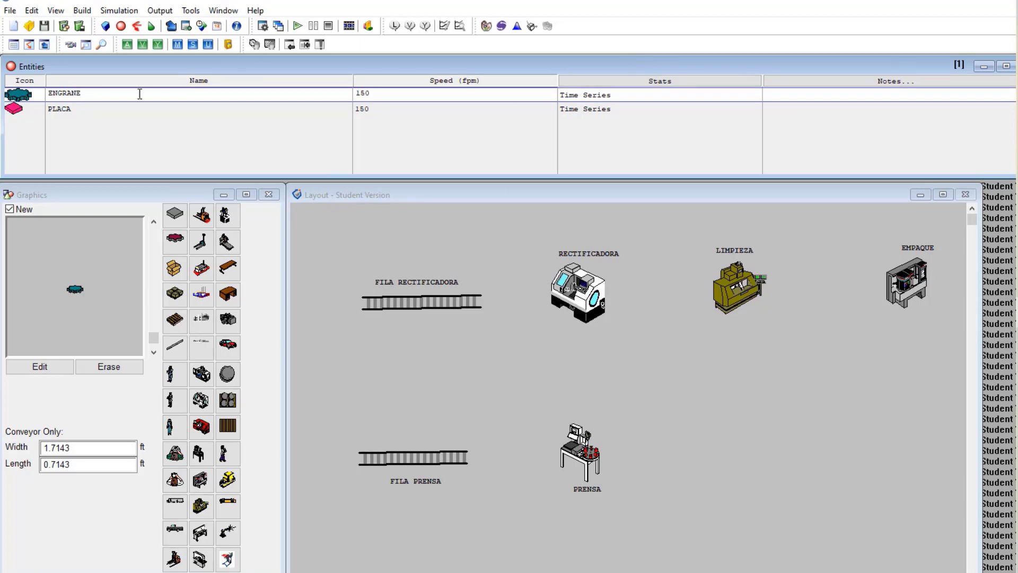
{"action": "left_click", "coordinate": [82, 11]}
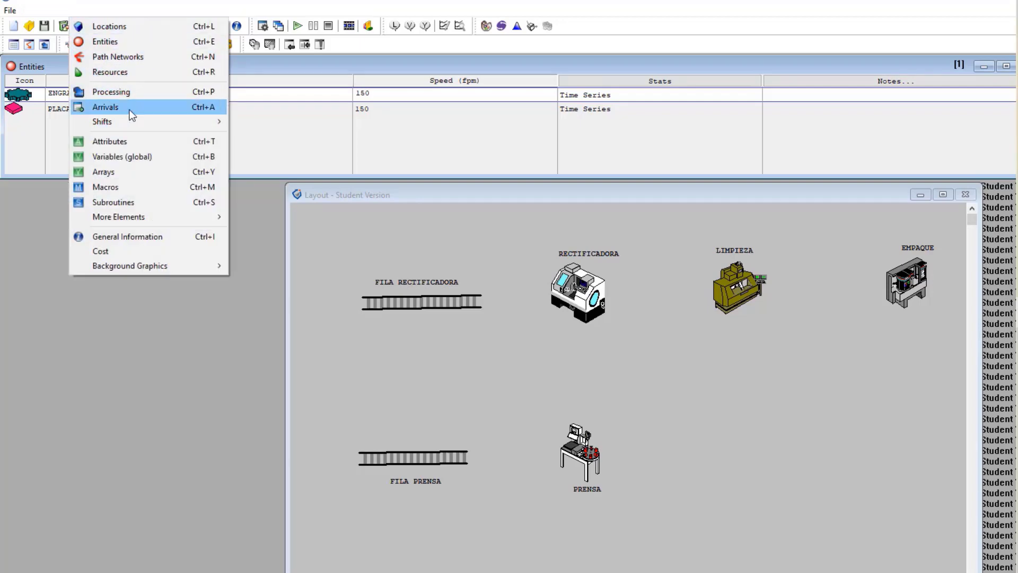
Open the Arrivals table and set entity ENGRANE arriving at FILA_RECTIFICADORA
{"action": "left_click", "coordinate": [129, 113]}
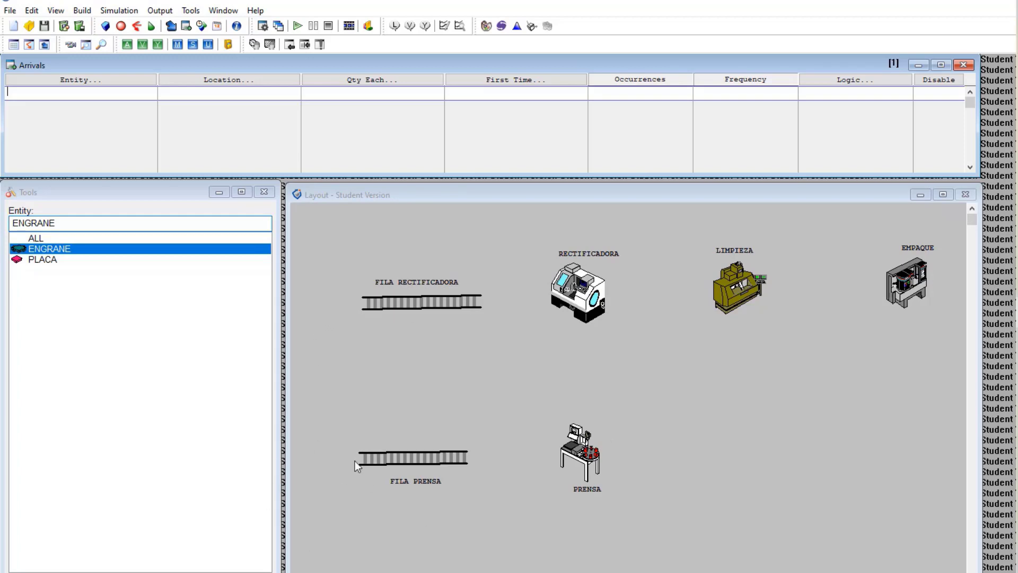
{"action": "left_click", "coordinate": [113, 82]}
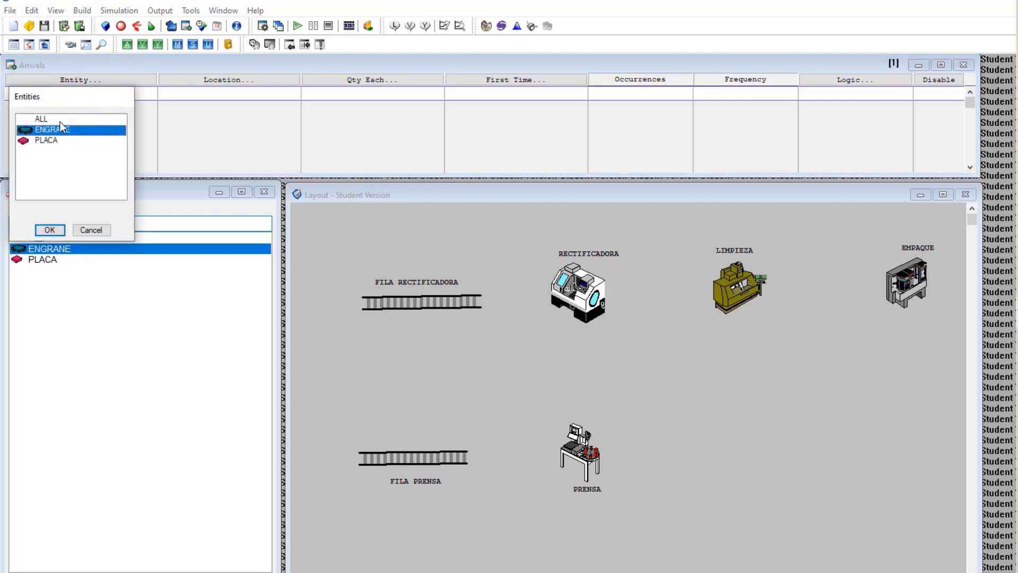
{"action": "double_click", "coordinate": [61, 135]}
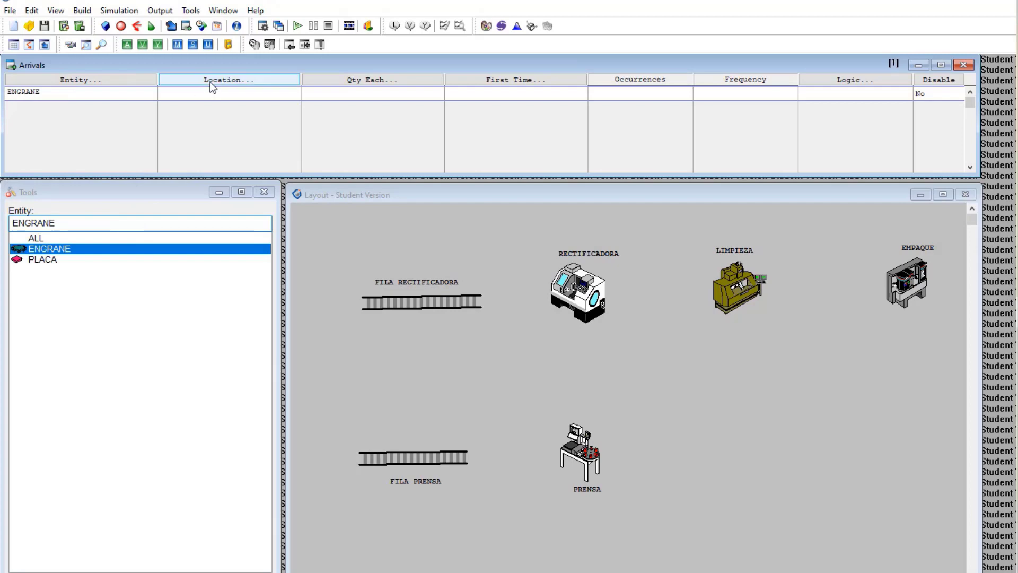
{"action": "left_click", "coordinate": [212, 81]}
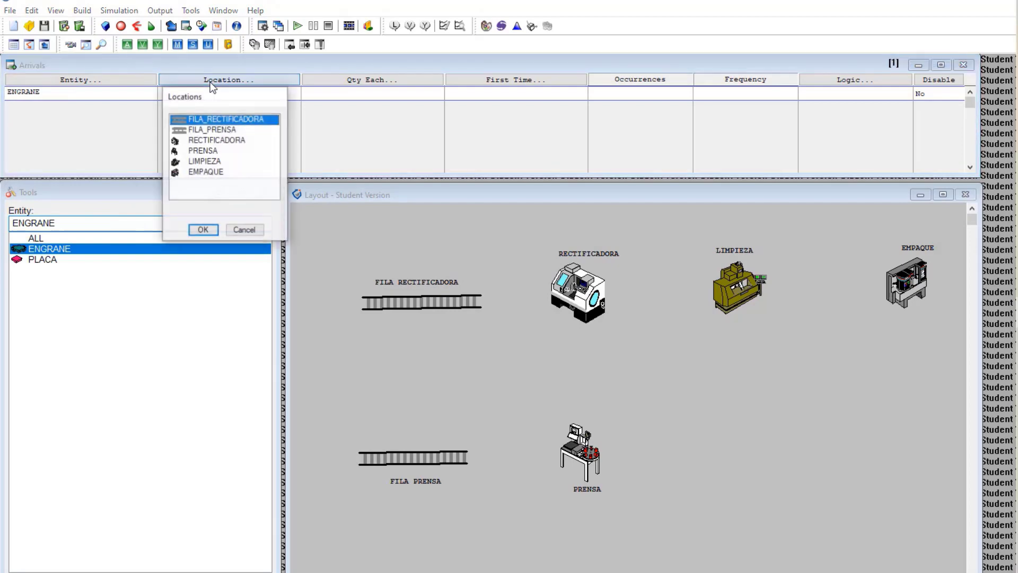
{"action": "double_click", "coordinate": [218, 118]}
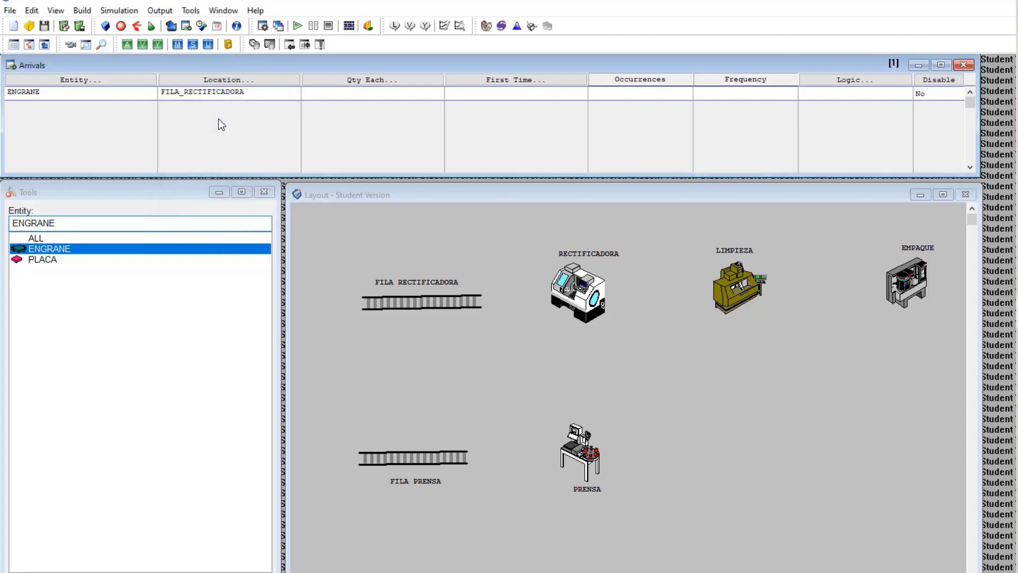
Set the arrival quantity each to 1 and first arrival time to 0
{"action": "left_click", "coordinate": [355, 79]}
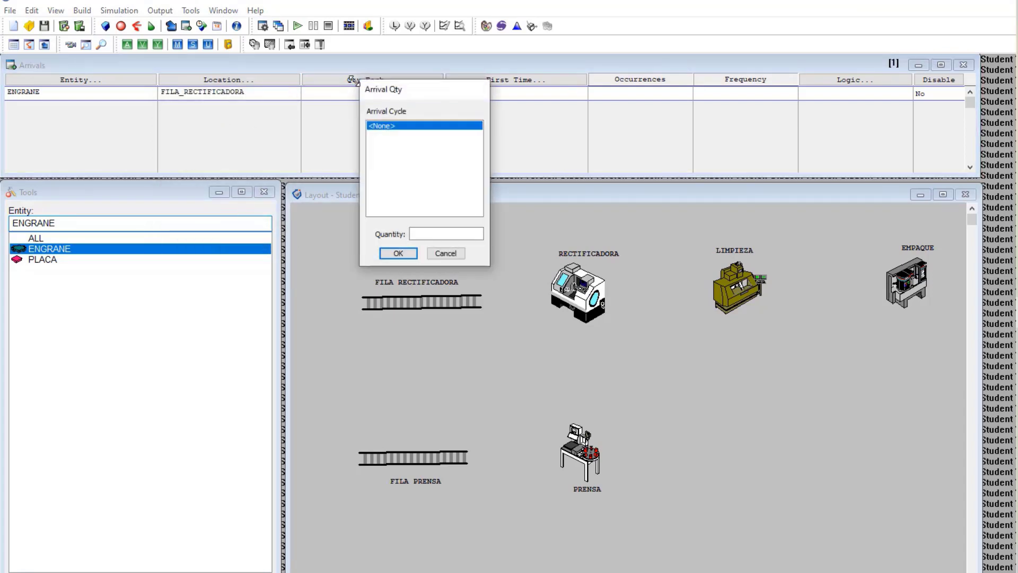
{"action": "left_click", "coordinate": [437, 235]}
{"action": "type", "text": "1"}
{"action": "left_click", "coordinate": [402, 252]}
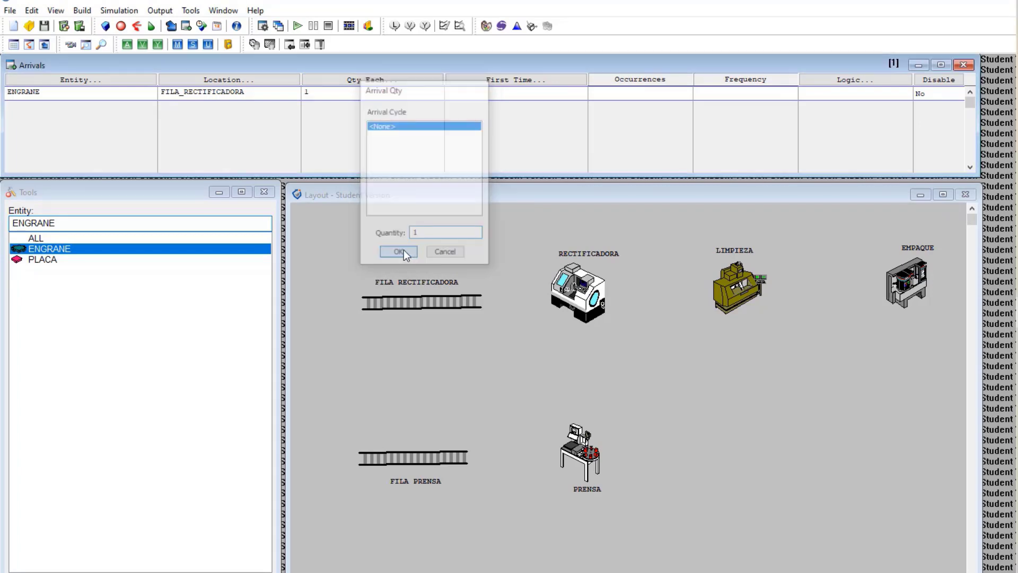
{"action": "left_click", "coordinate": [518, 83]}
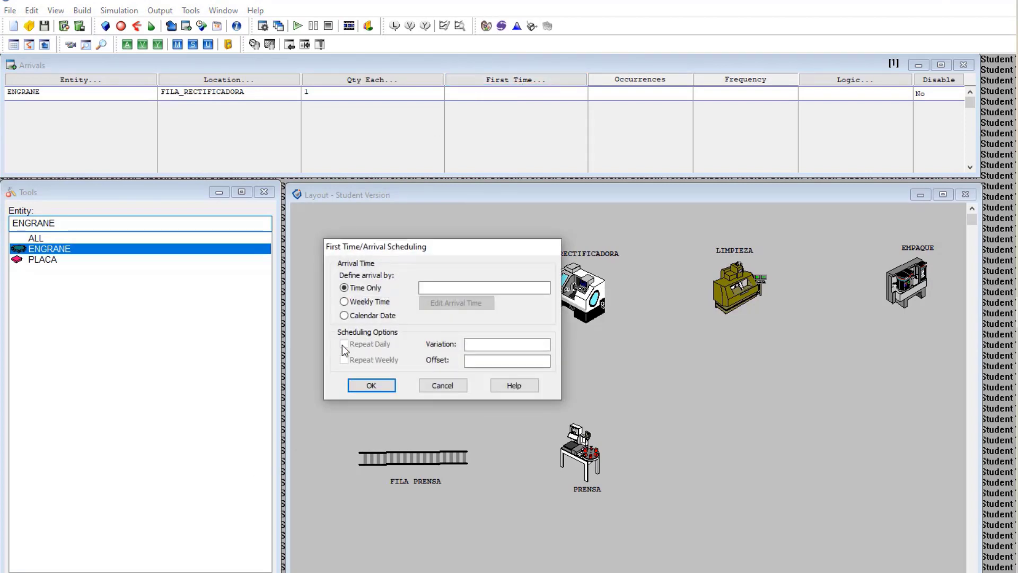
{"action": "left_click", "coordinate": [450, 287]}
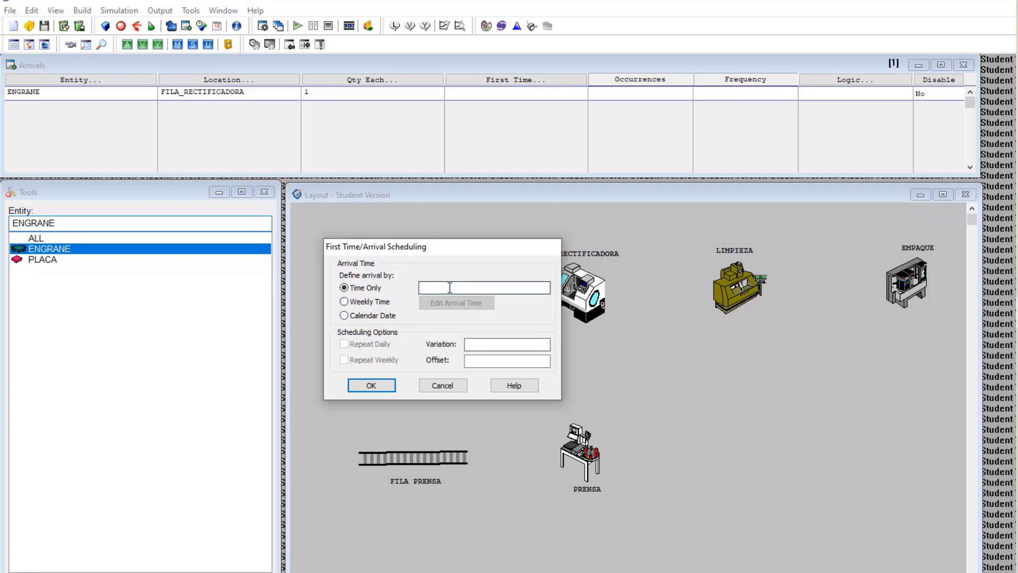
{"action": "type", "text": "0"}
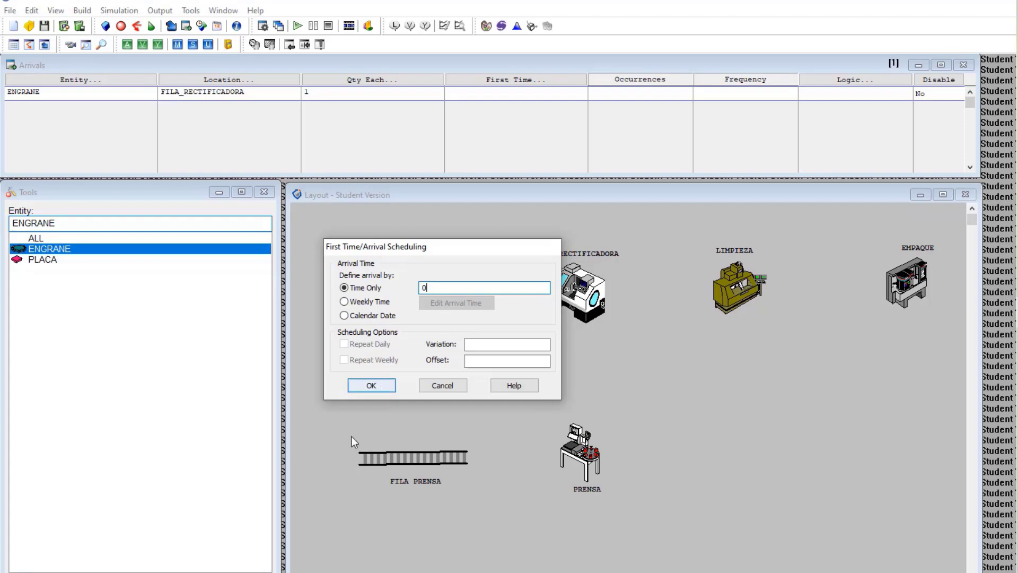
{"action": "left_click", "coordinate": [371, 383]}
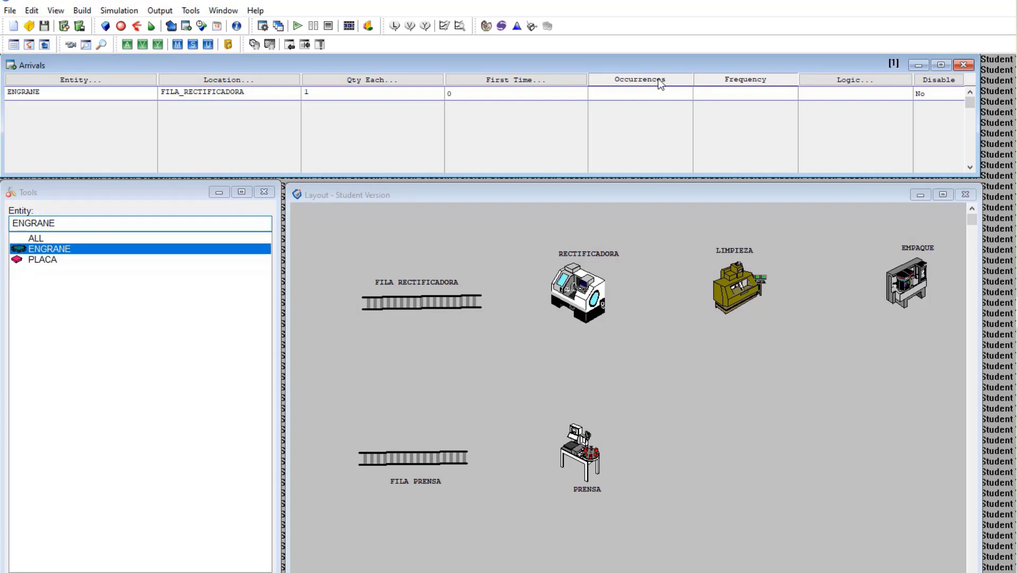
Enter INF occurrences and frequency N (13,2) MIN for the ENGRANE arrival
{"action": "left_click", "coordinate": [627, 94]}
{"action": "type", "text": "INF"}
{"action": "left_click", "coordinate": [744, 93]}
{"action": "type", "text": "n"}
{"action": "key", "text": "BackSpace"}
{"action": "type", "text": "N ("}
{"action": "type", "text": "12"}
{"action": "key", "text": "BackSpace"}
{"action": "key", "text": "BackSpace"}
{"action": "type", "text": "32"}
{"action": "key", "text": "BackSpace"}
{"action": "type", "text": ",2) MIN"}
Add a second arrival record with entity PLACA at location FILA_PRENSA
{"action": "left_click", "coordinate": [57, 112]}
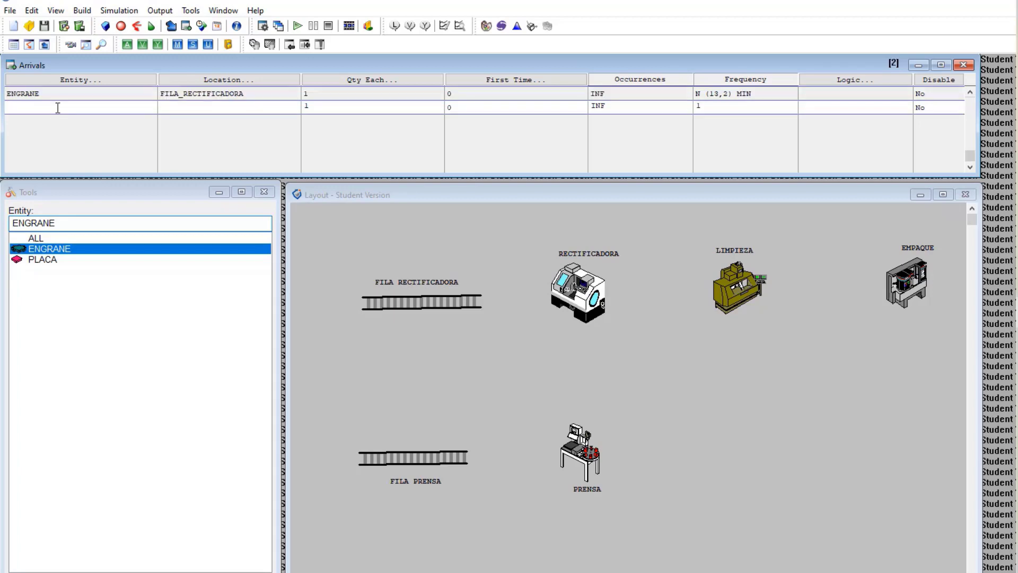
{"action": "left_click", "coordinate": [81, 79]}
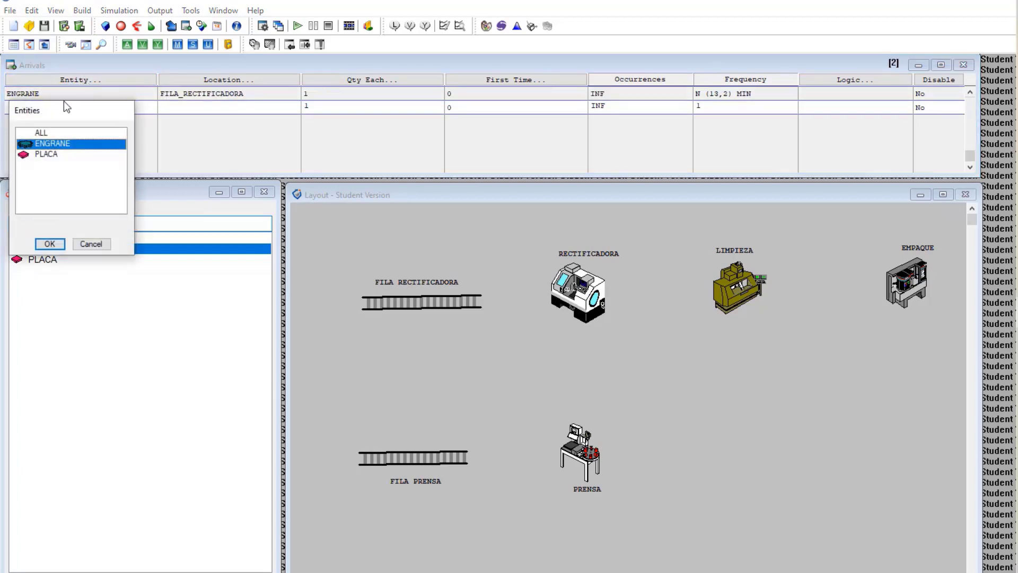
{"action": "left_click", "coordinate": [52, 155]}
{"action": "left_click", "coordinate": [46, 244]}
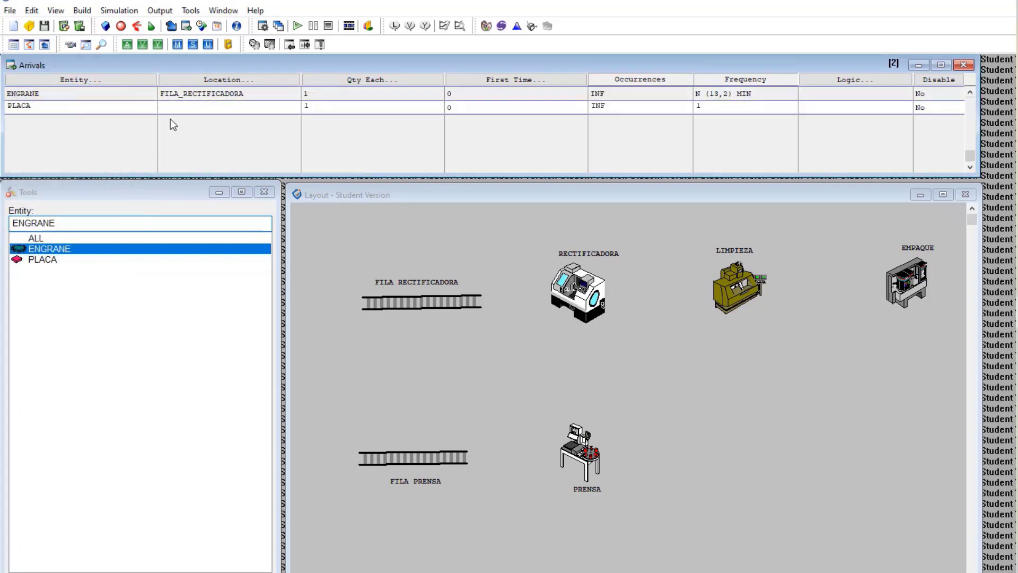
{"action": "left_click", "coordinate": [202, 80]}
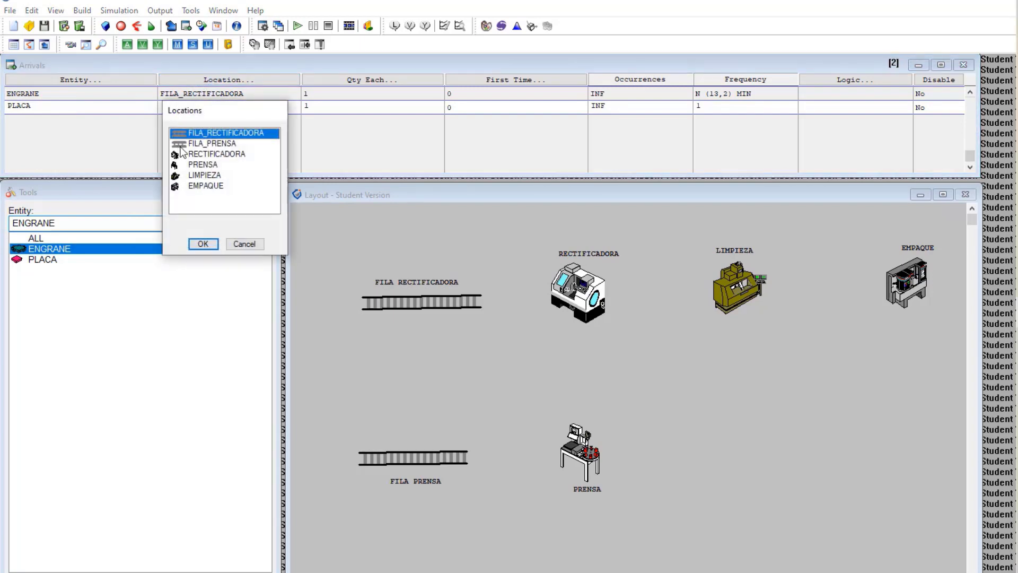
{"action": "left_click", "coordinate": [211, 143]}
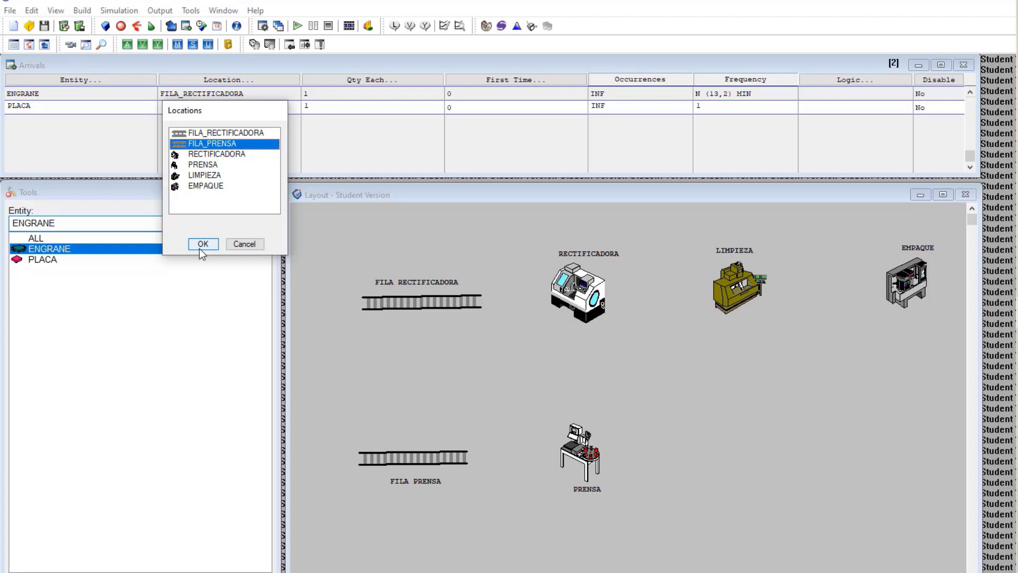
{"action": "left_click", "coordinate": [201, 245]}
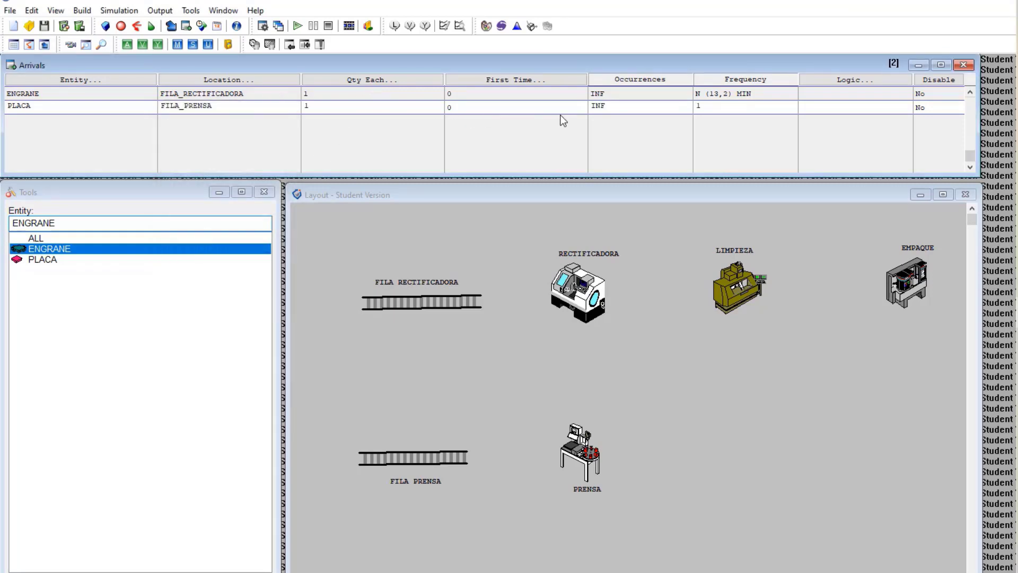
Enter E (12) MIN as PLACA's arrival frequency
{"action": "left_click", "coordinate": [697, 106]}
{"action": "type", "text": "e"}
{"action": "key", "text": "BackSpace"}
{"action": "type", "text": "E (12) MIN"}
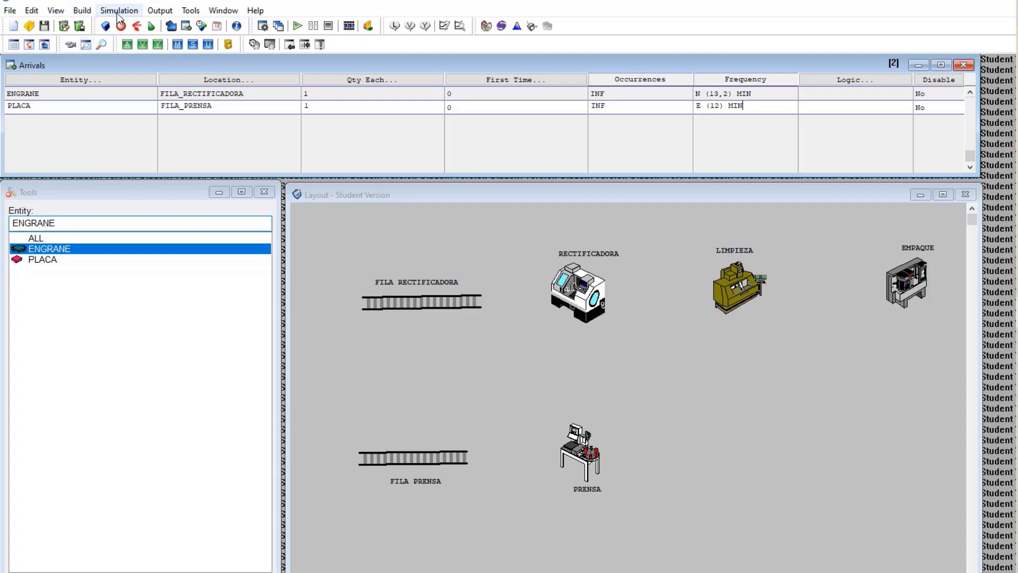
Open Build > Processing and activate the Routing and Process tables
{"action": "left_click", "coordinate": [80, 11]}
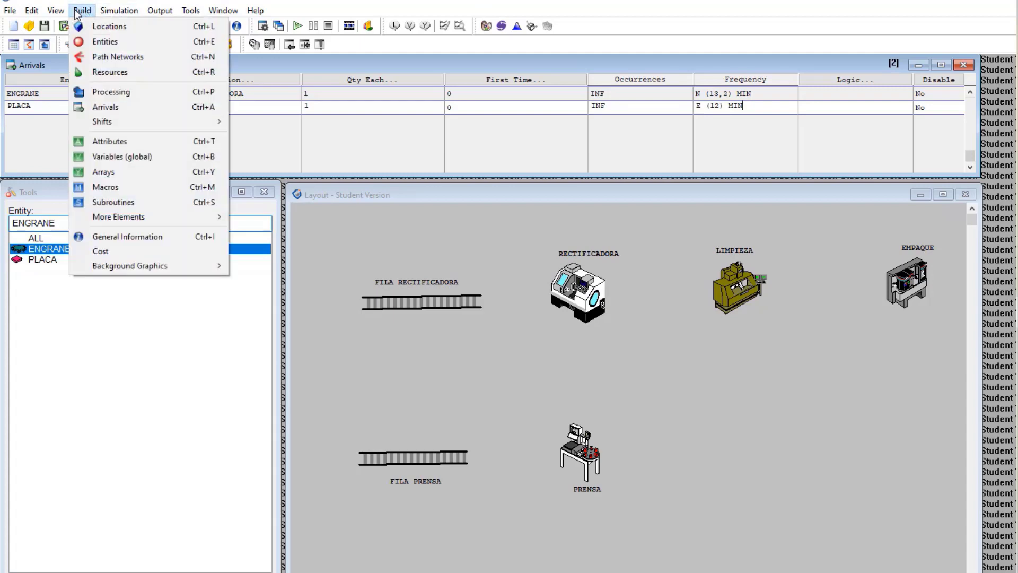
{"action": "left_click", "coordinate": [105, 92]}
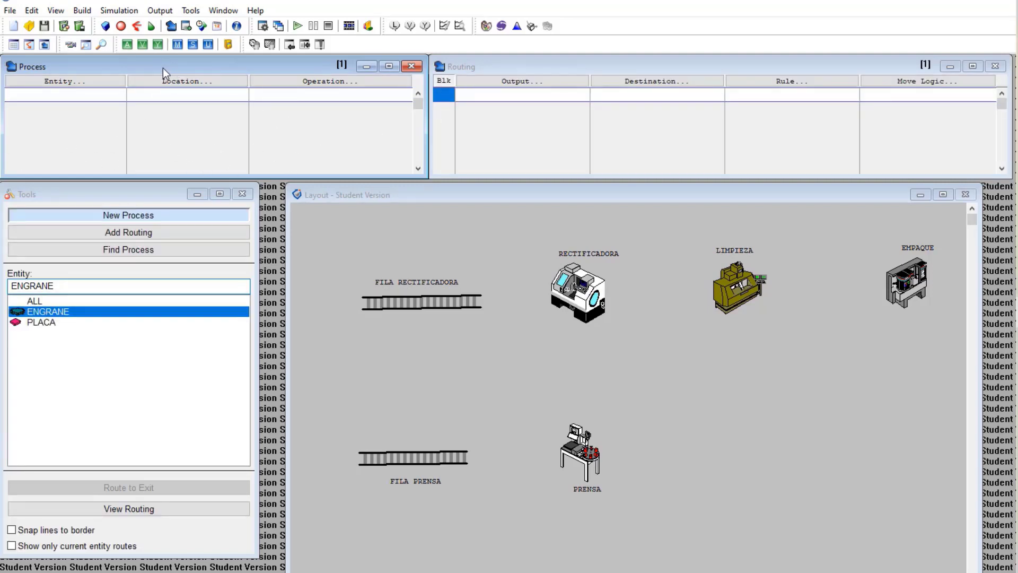
{"action": "left_click", "coordinate": [640, 66]}
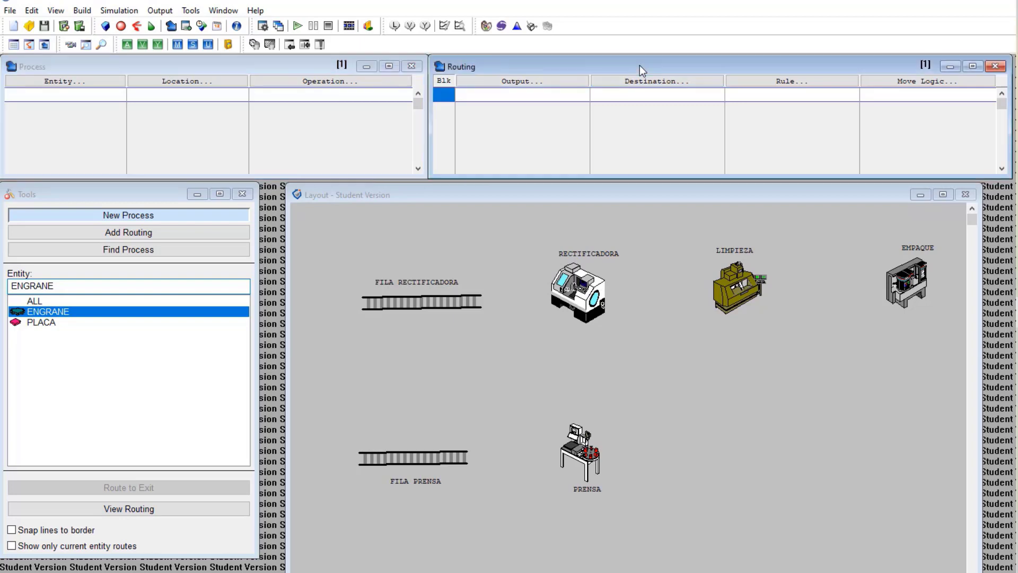
{"action": "left_click", "coordinate": [157, 69]}
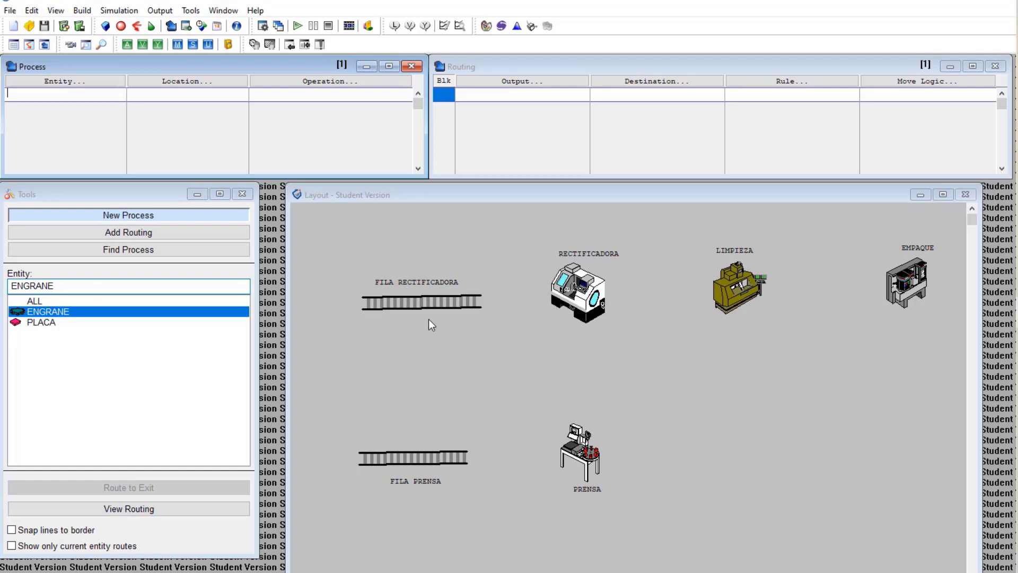
Set the first process to entity ENGRANE at location FILA_RECTIFICADORA
{"action": "left_click", "coordinate": [87, 82]}
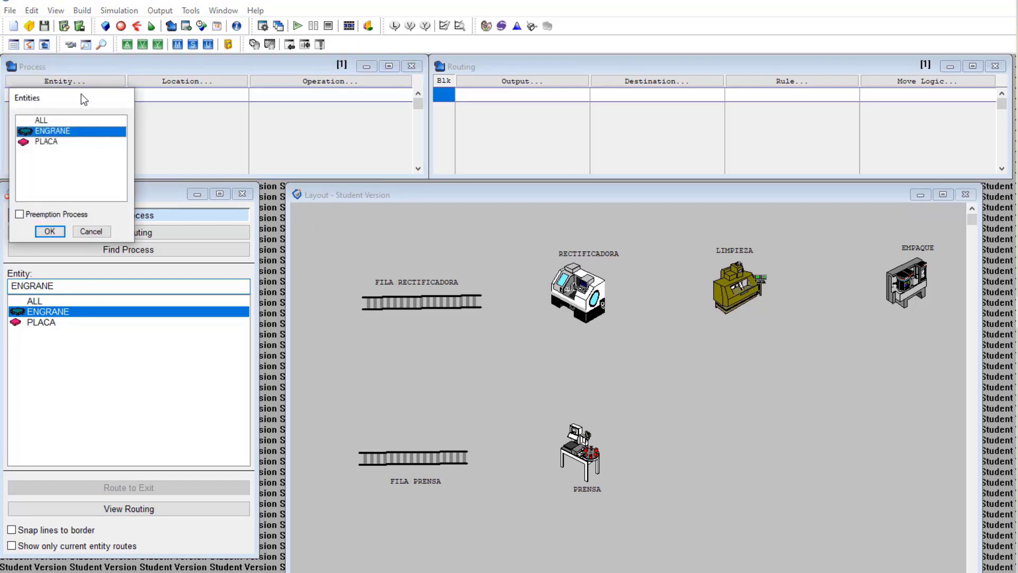
{"action": "double_click", "coordinate": [62, 133]}
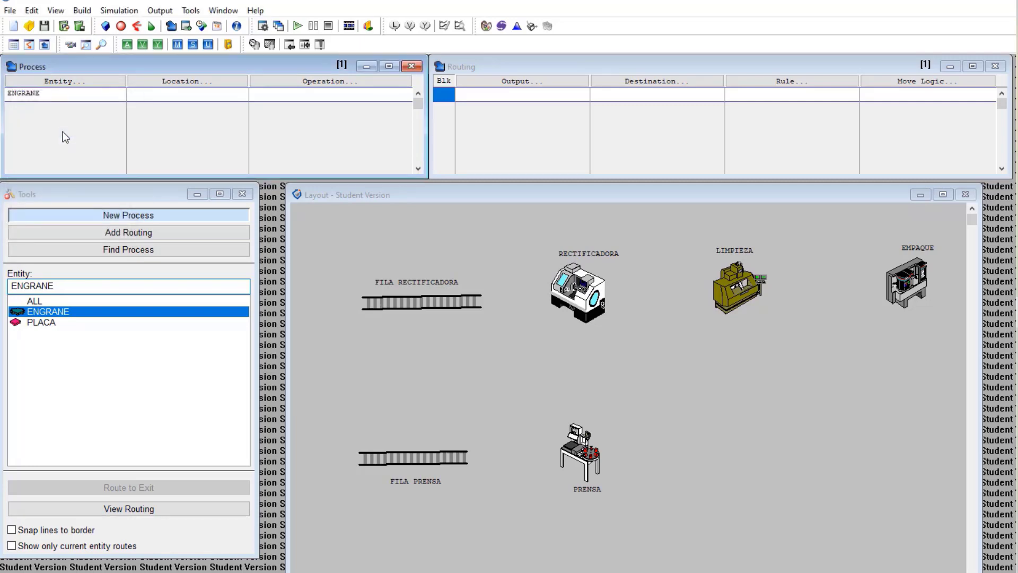
{"action": "left_click", "coordinate": [215, 83]}
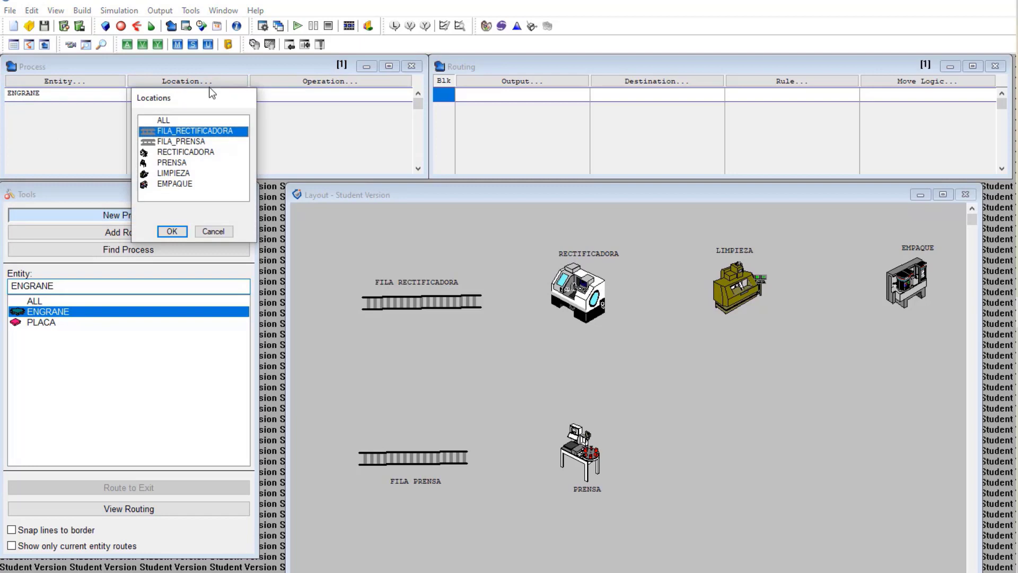
{"action": "double_click", "coordinate": [190, 131]}
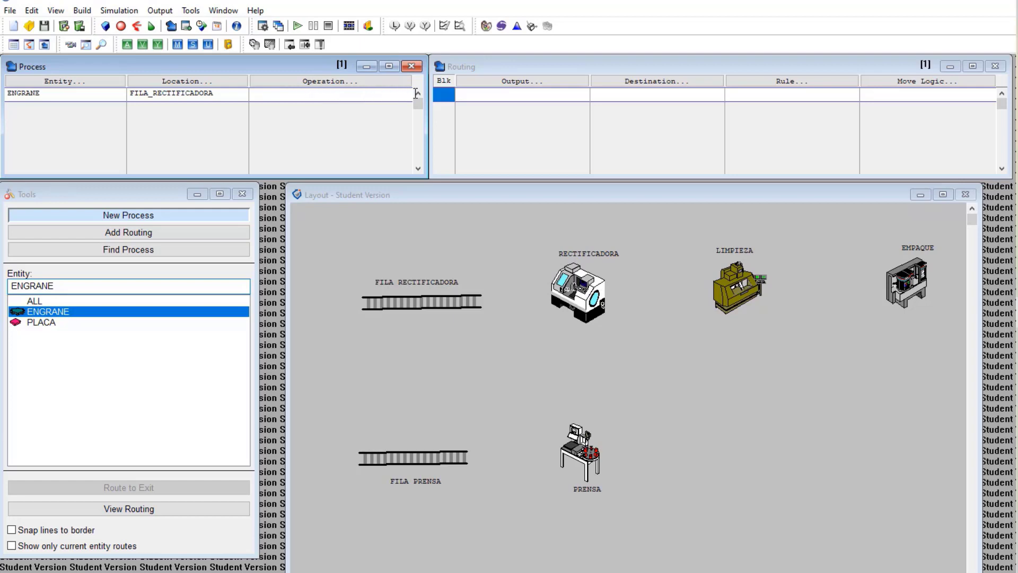
Route ENGRANE output to RECTIFICADORA and add a new empty process record
{"action": "left_click", "coordinate": [522, 83]}
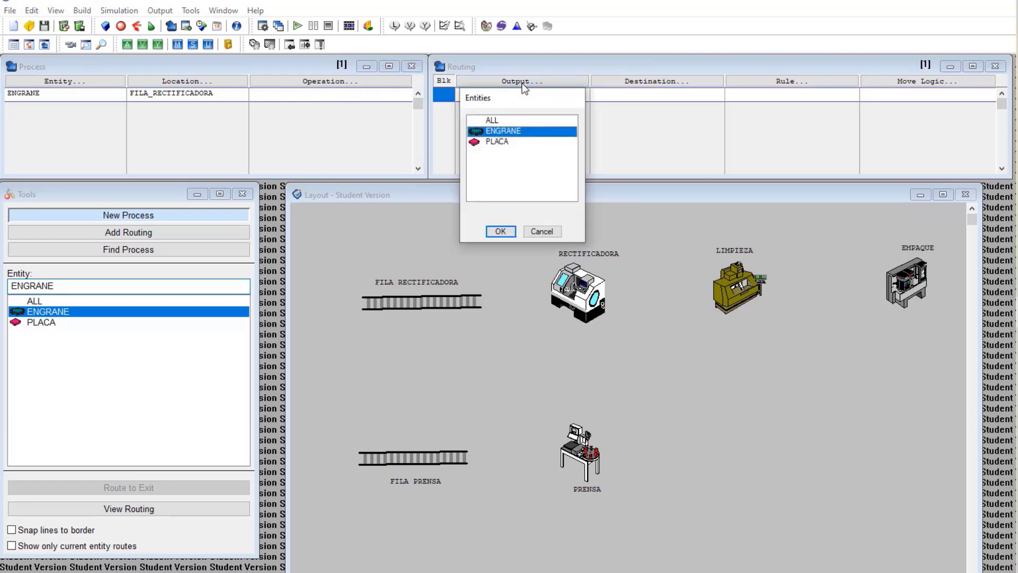
{"action": "double_click", "coordinate": [504, 131]}
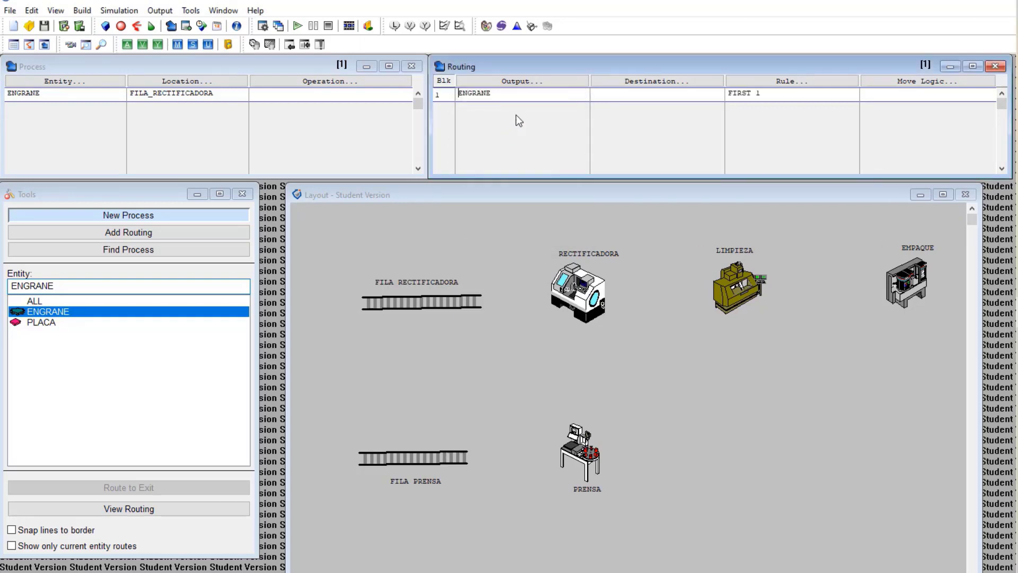
{"action": "left_click", "coordinate": [672, 78]}
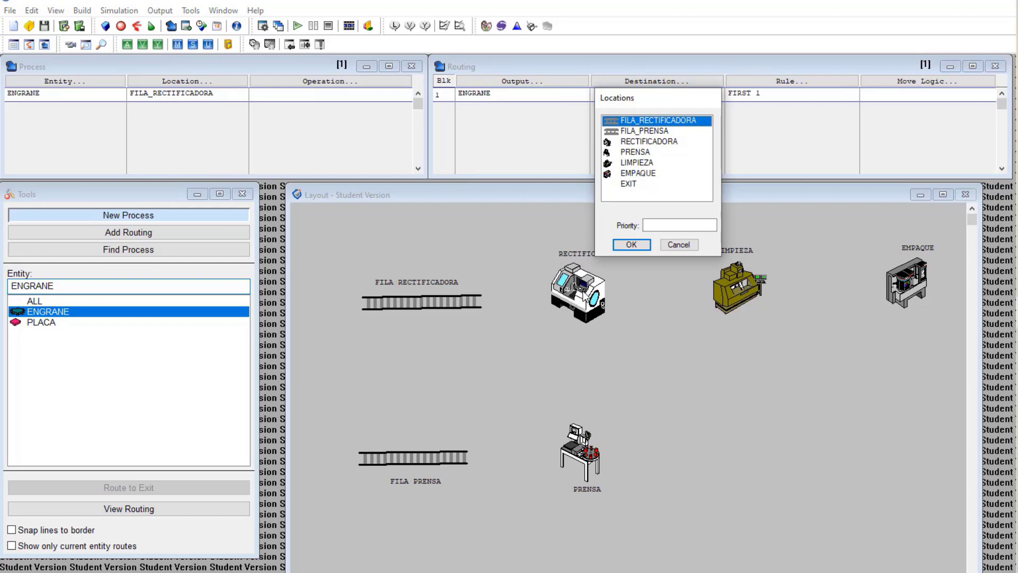
{"action": "double_click", "coordinate": [642, 142]}
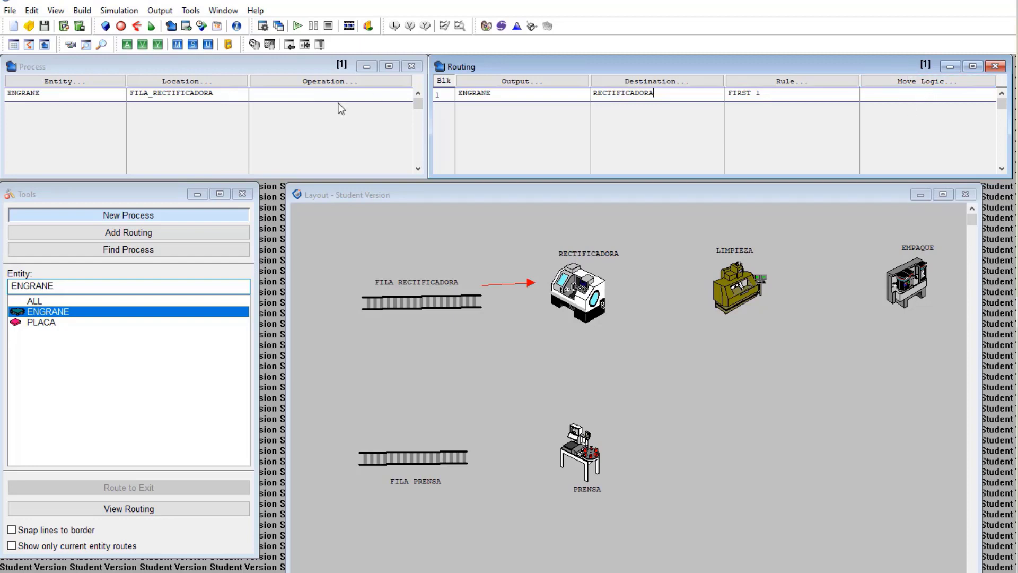
{"action": "left_click", "coordinate": [56, 109]}
{"action": "left_click", "coordinate": [56, 109]}
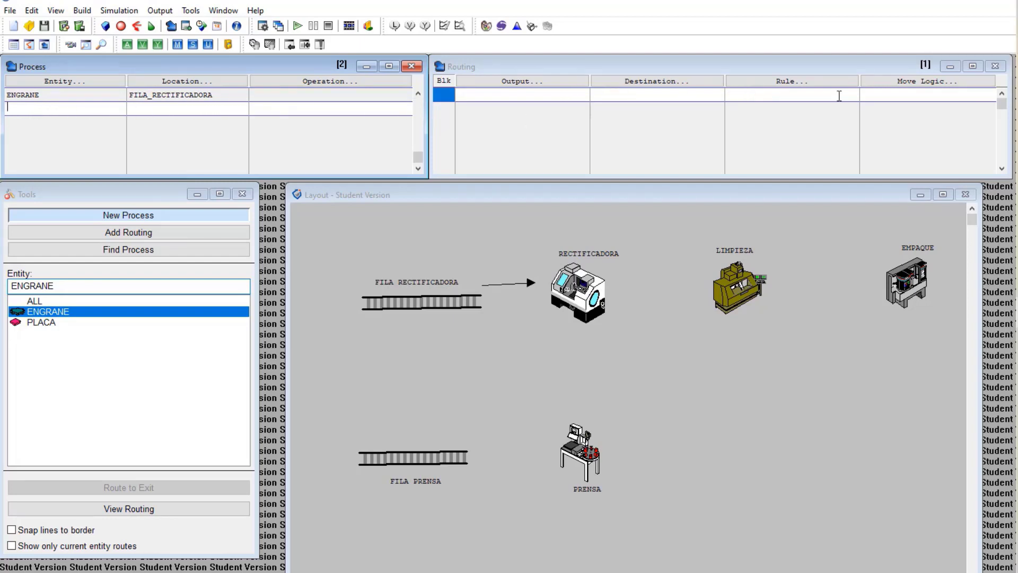
Set the second process to entity ENGRANE at location RECTIFICADORA
{"action": "left_click", "coordinate": [78, 84]}
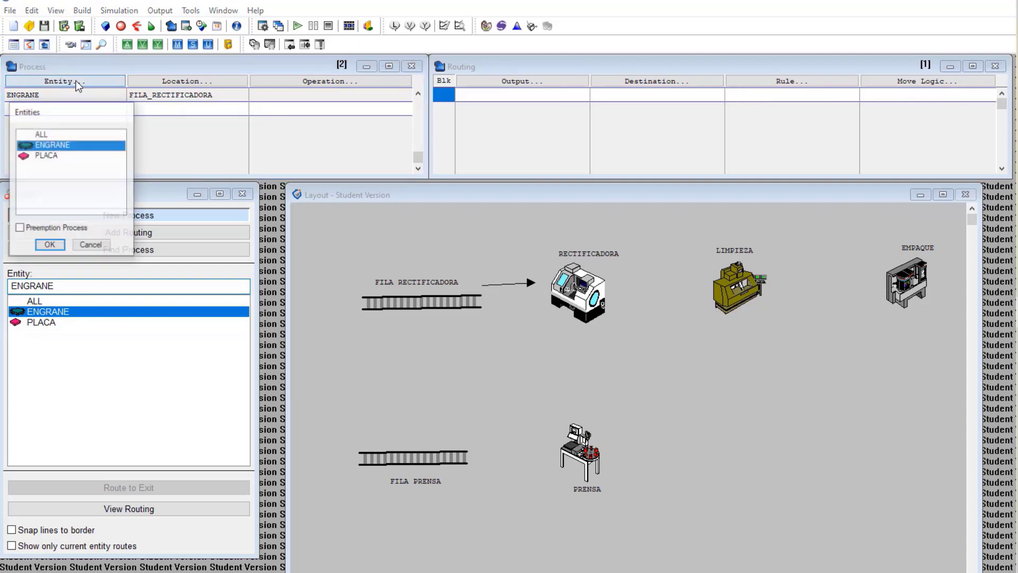
{"action": "double_click", "coordinate": [61, 143]}
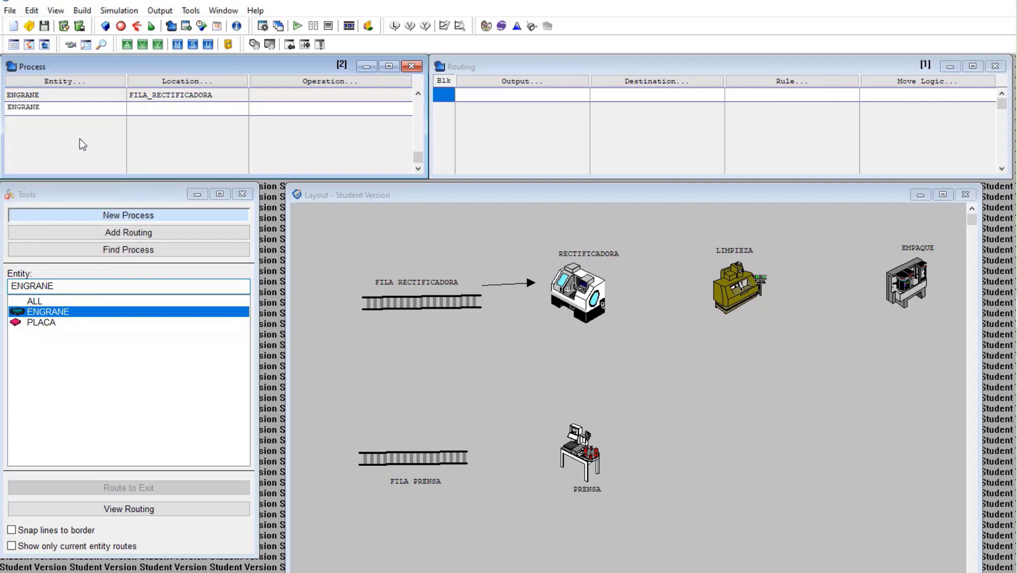
{"action": "left_click", "coordinate": [177, 83]}
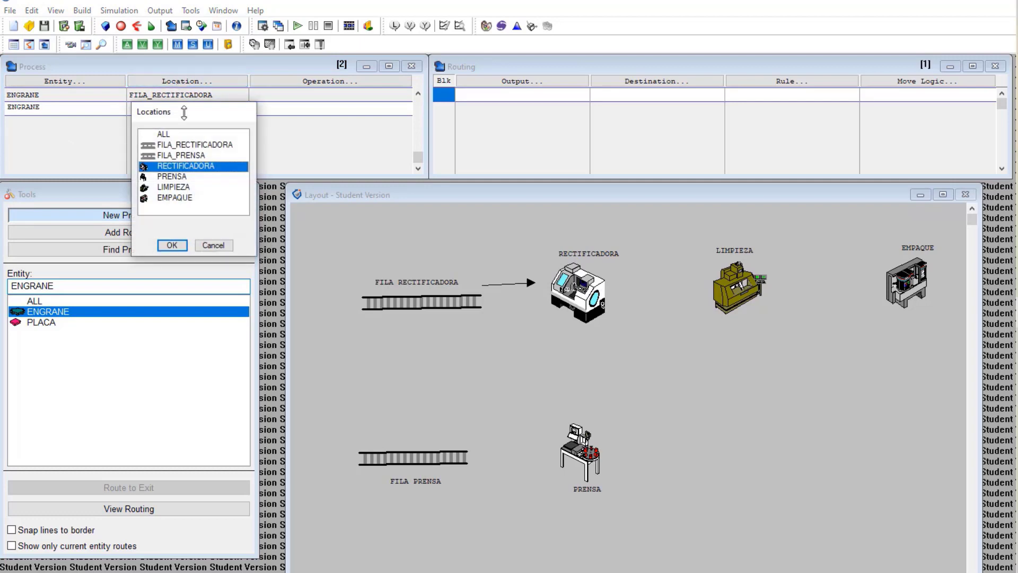
{"action": "double_click", "coordinate": [194, 167]}
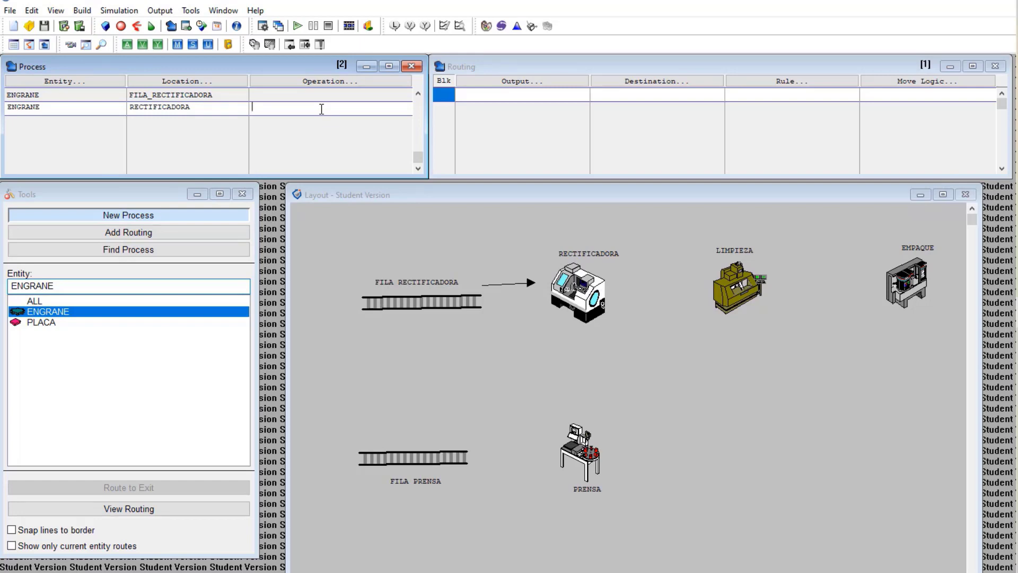
Enter the operation WAIT U(3,1) MIN for the RECTIFICADORA process
{"action": "type", "text": "WAIT"}
{"action": "type", "text": "U"}
{"action": "type", "text": "("}
{"action": "type", "text": ",1"}
{"action": "key", "text": "BackSpace"}
{"action": "key", "text": "BackSpace"}
{"action": "type", "text": "3,1"}
Route ENGRANE from RECTIFICADORA to LIMPIEZA, keeping the default routing rule
{"action": "left_click", "coordinate": [533, 82]}
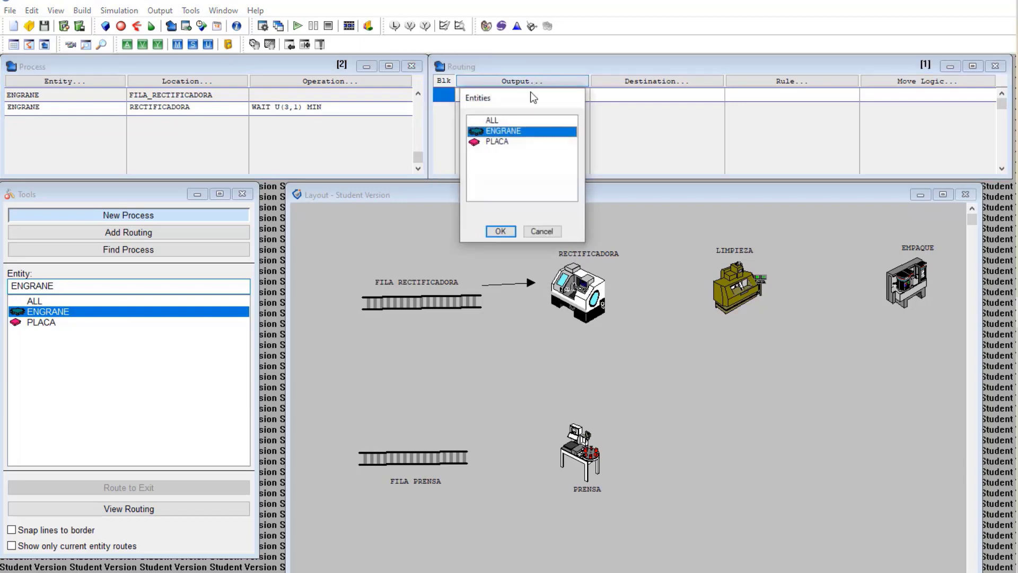
{"action": "double_click", "coordinate": [514, 130]}
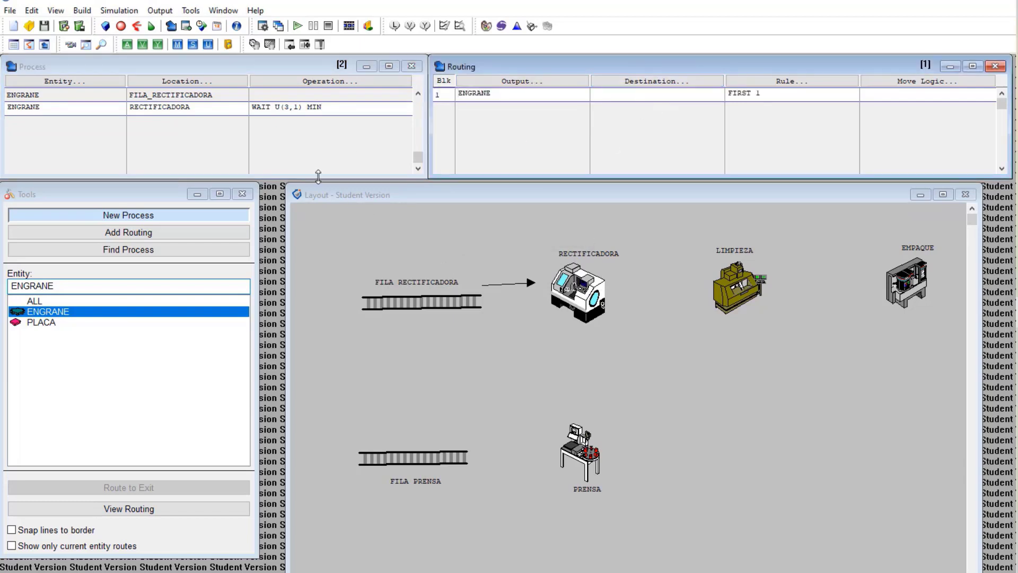
{"action": "left_click", "coordinate": [637, 84]}
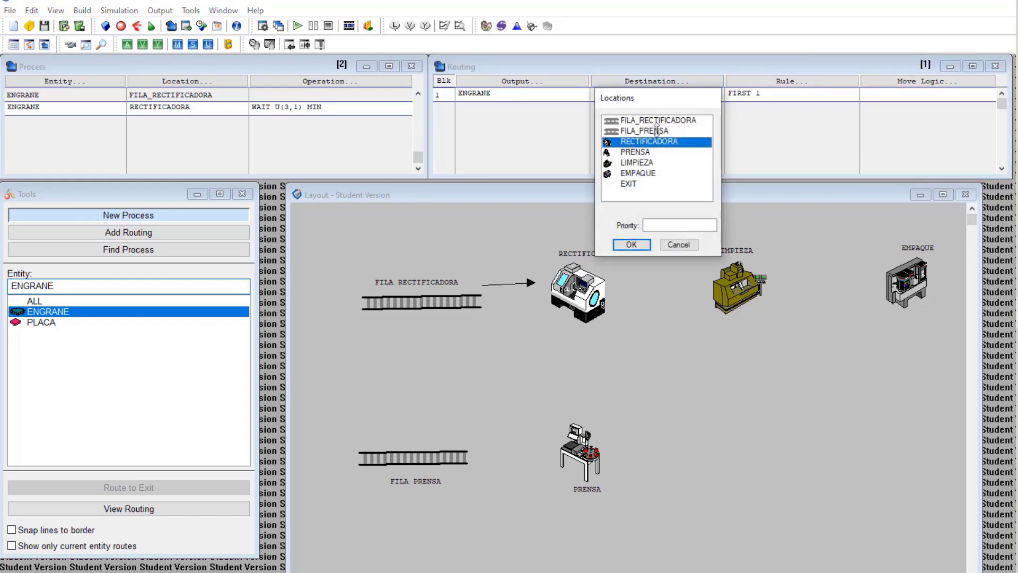
{"action": "double_click", "coordinate": [636, 164]}
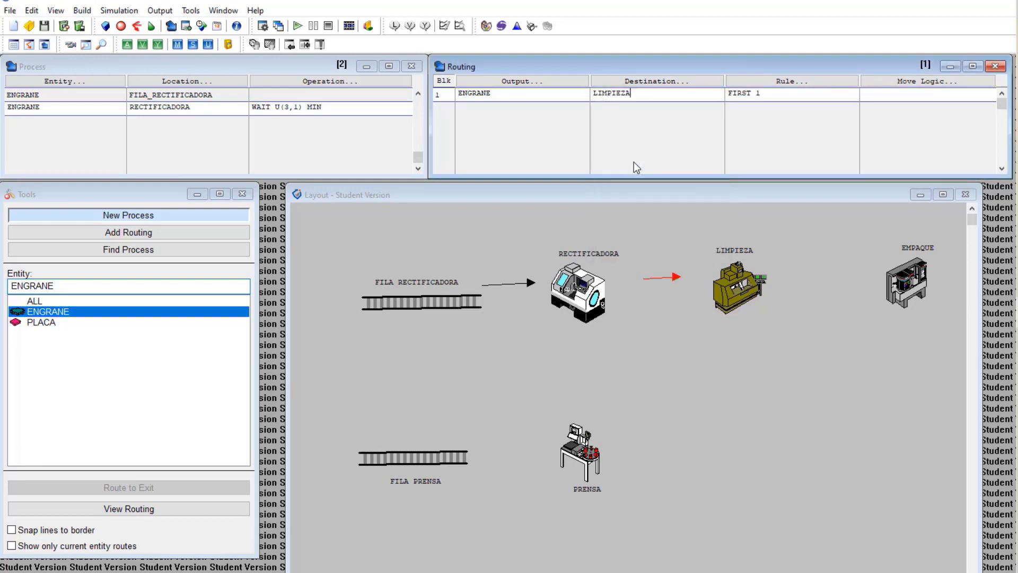
{"action": "left_click", "coordinate": [786, 83]}
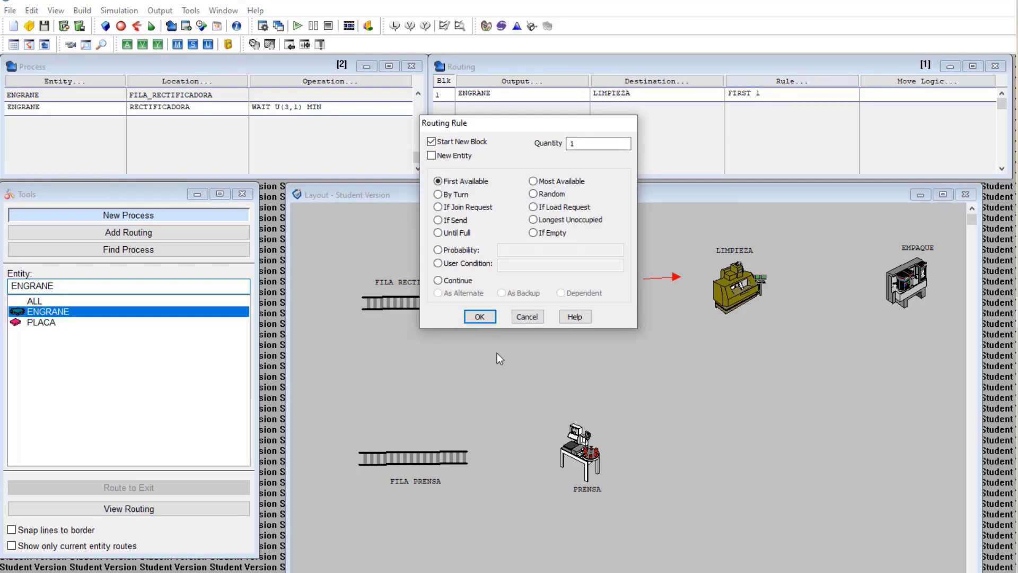
{"action": "left_click", "coordinate": [527, 317]}
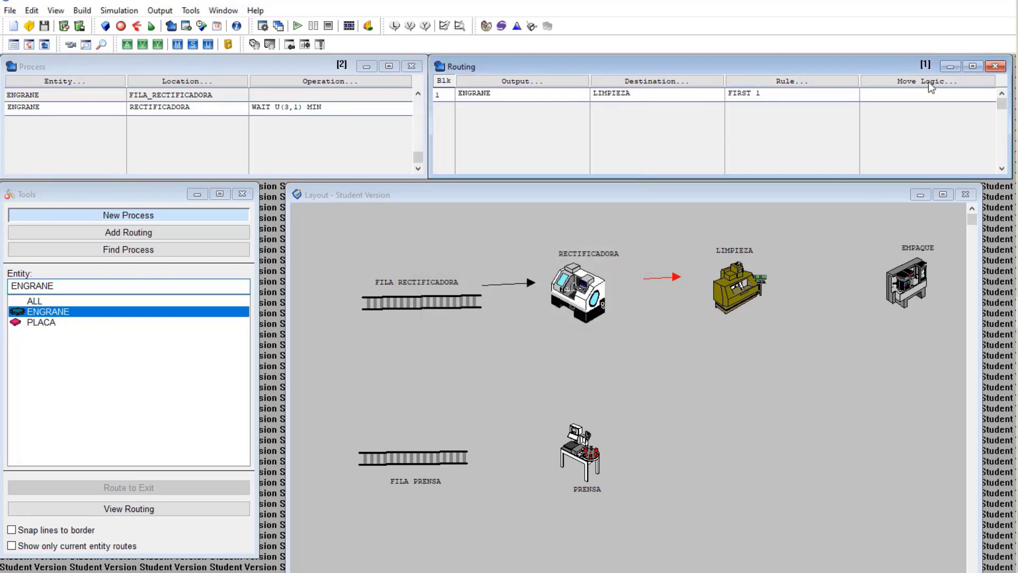
Give the LIMPIEZA route the move logic MOVE FOR E (3) MIN
{"action": "left_click", "coordinate": [899, 80]}
{"action": "type", "text": "MOVE"}
{"action": "type", "text": " FOR"}
{"action": "type", "text": "e"}
{"action": "type", "text": "E"}
{"action": "type", "text": " ("}
{"action": "type", "text": "3"}
{"action": "type", "text": ") MIN"}
Add a process record for ENGRANE at LIMPIEZA with operation WAIT 10 MIN
{"action": "left_click", "coordinate": [45, 126]}
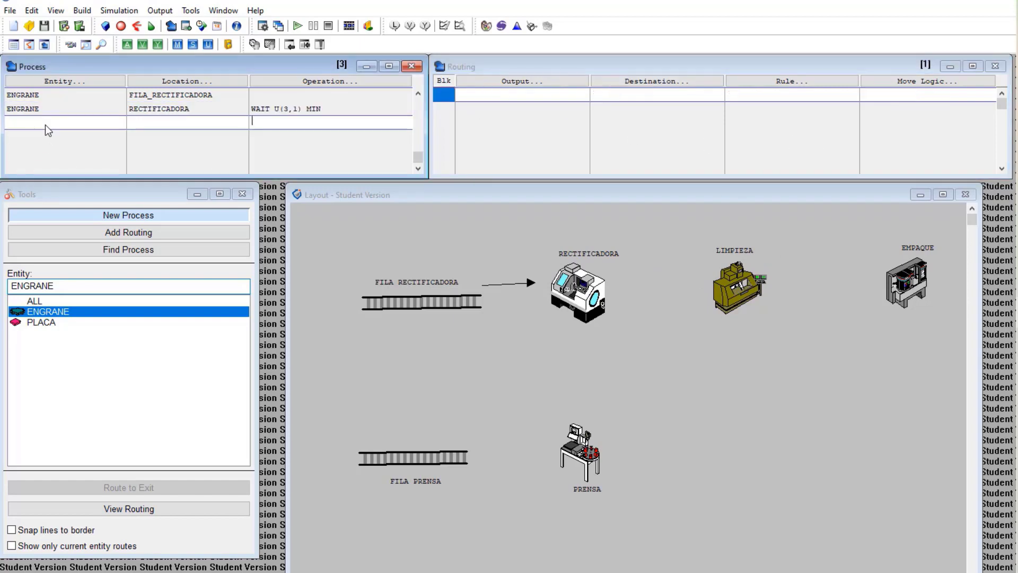
{"action": "left_click", "coordinate": [65, 79]}
{"action": "double_click", "coordinate": [61, 159]}
{"action": "left_click", "coordinate": [186, 81]}
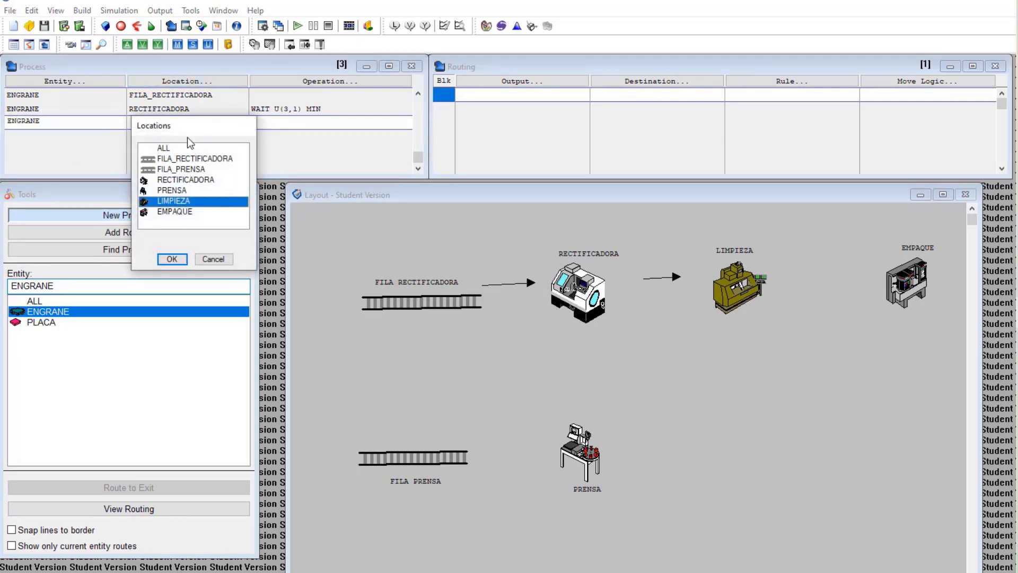
{"action": "double_click", "coordinate": [171, 200]}
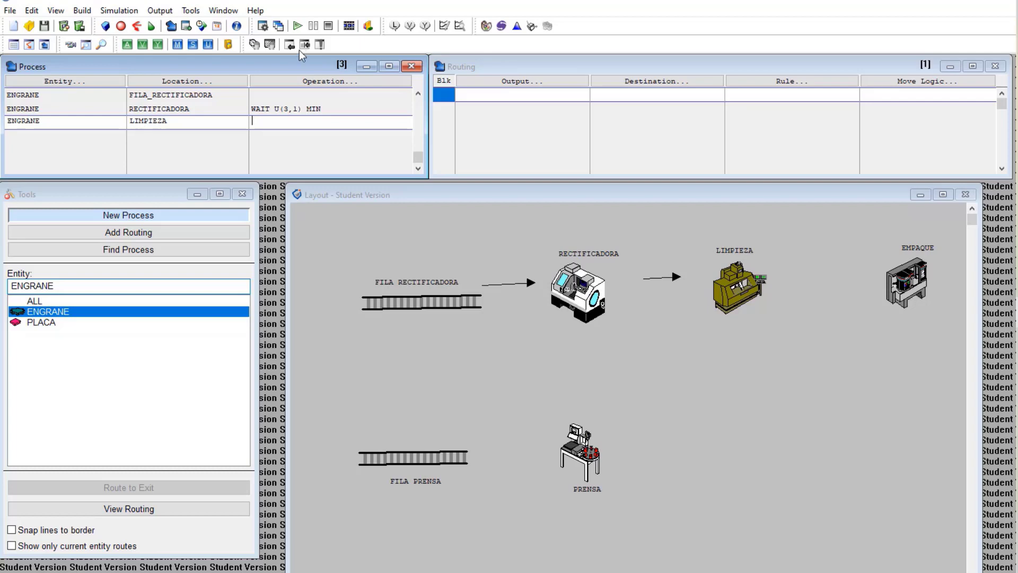
{"action": "left_click", "coordinate": [262, 118]}
{"action": "type", "text": "WAIT 10 MIN"}
Route ENGRANE from LIMPIEZA to EMPAQUE with move logic MOVE FOR E(3)MIN
{"action": "left_click", "coordinate": [505, 78]}
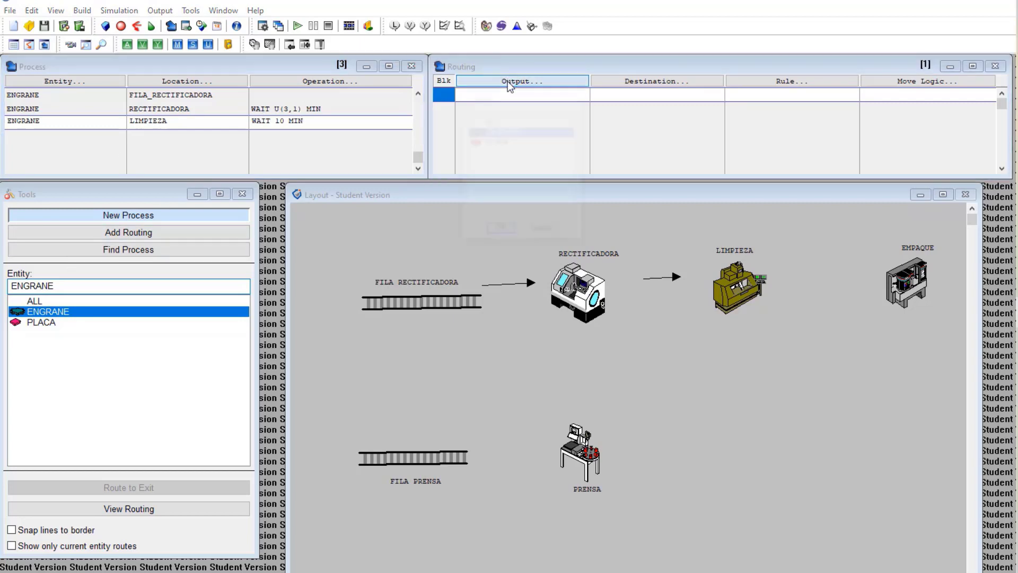
{"action": "double_click", "coordinate": [511, 130]}
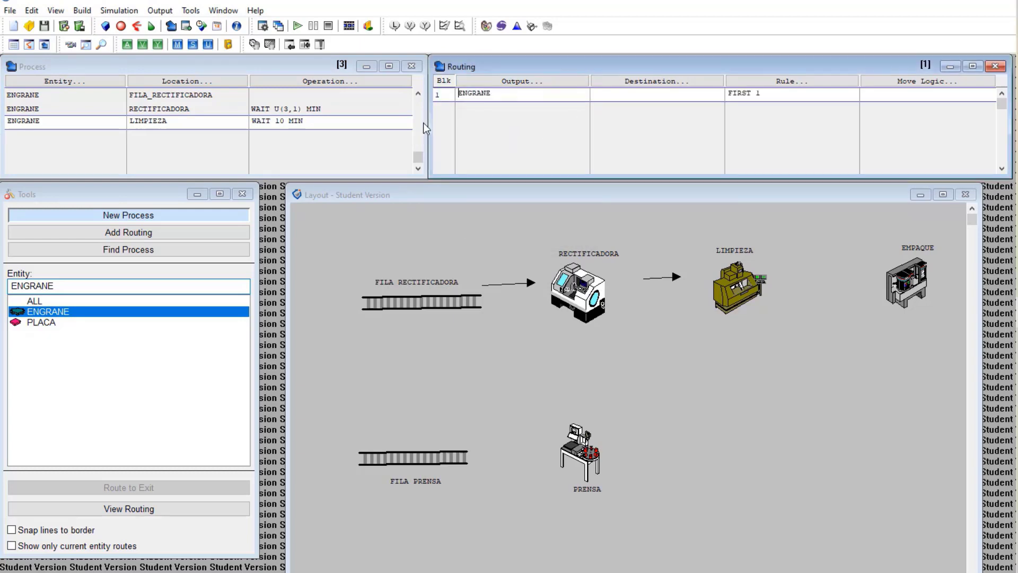
{"action": "left_click", "coordinate": [652, 81]}
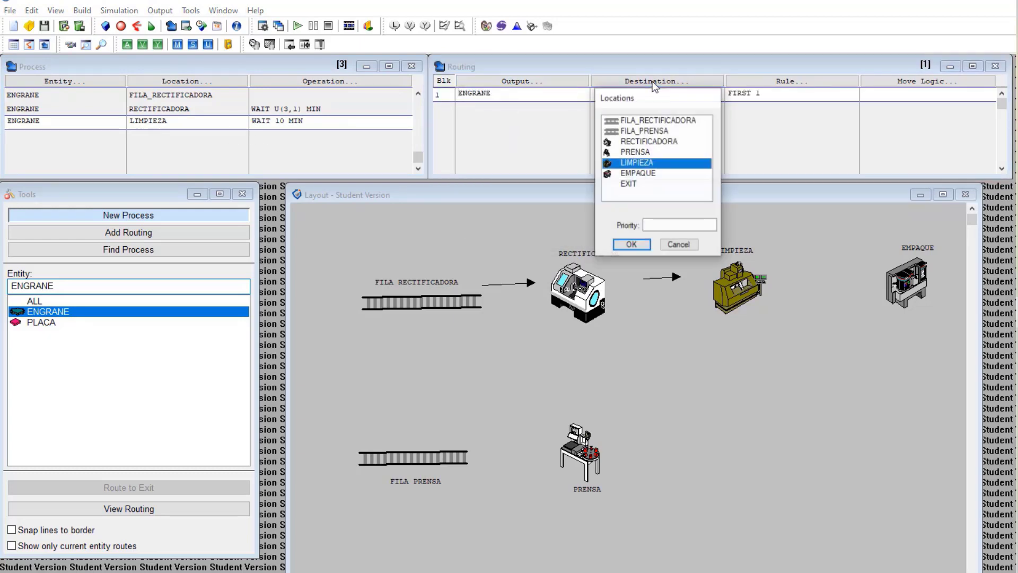
{"action": "double_click", "coordinate": [644, 174]}
{"action": "left_click", "coordinate": [901, 82]}
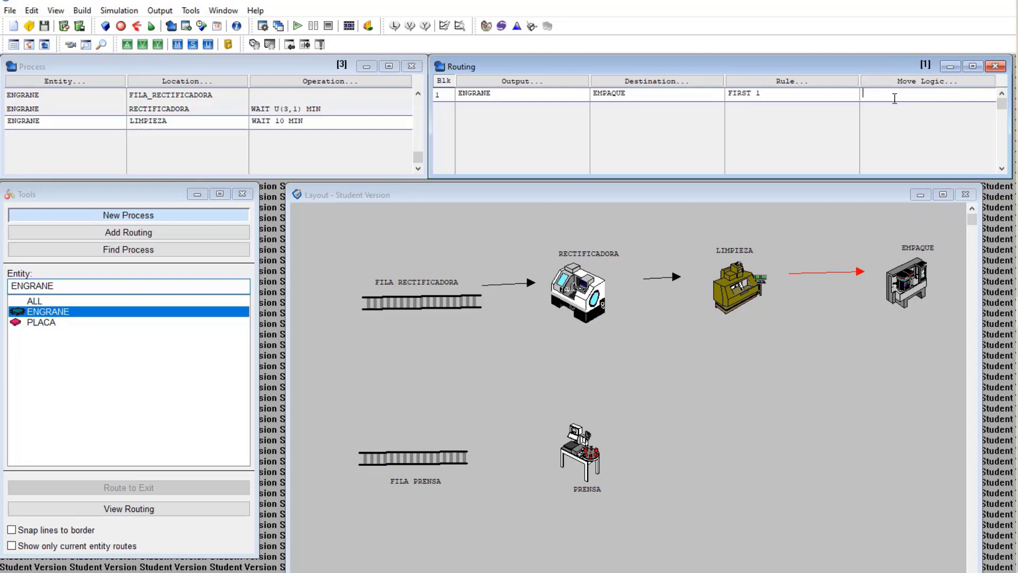
{"action": "type", "text": "MOVE FOR"}
{"action": "type", "text": "E(3)MIN"}
Add a process record for ENGRANE at EMPAQUE with operation WAIT U (5,1) MIN
{"action": "left_click", "coordinate": [25, 138]}
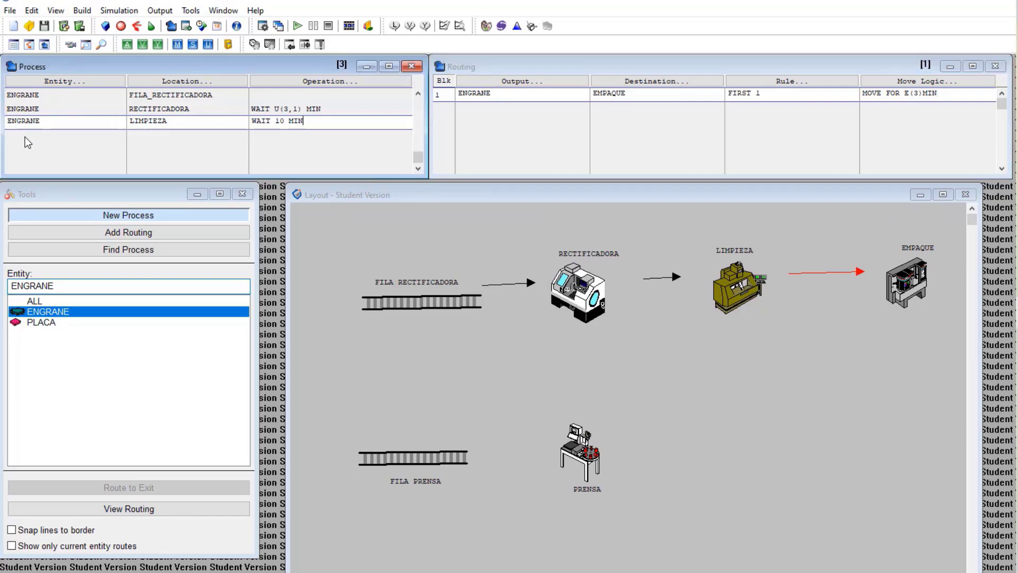
{"action": "left_click", "coordinate": [66, 85]}
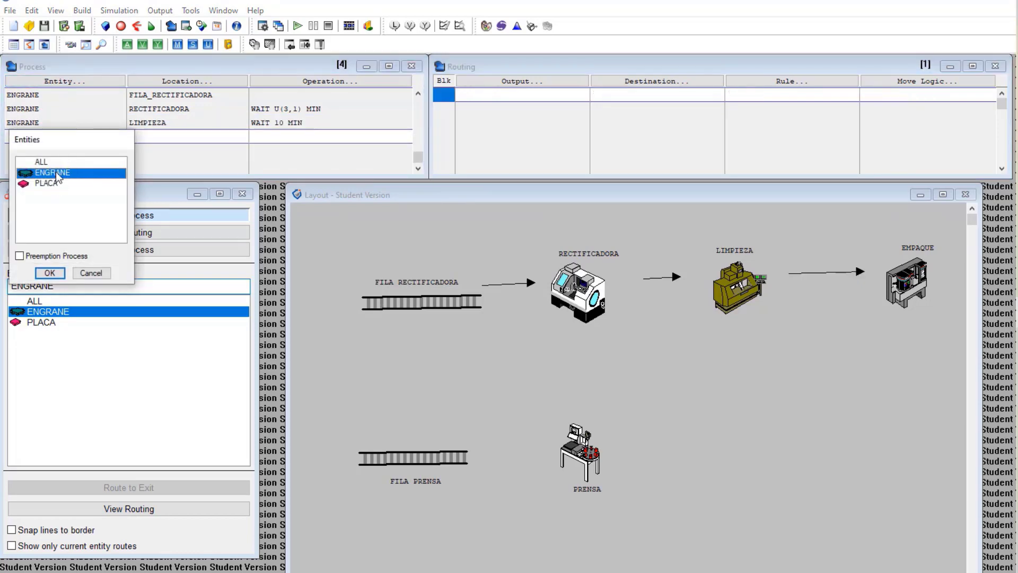
{"action": "double_click", "coordinate": [56, 172]}
{"action": "left_click", "coordinate": [193, 78]}
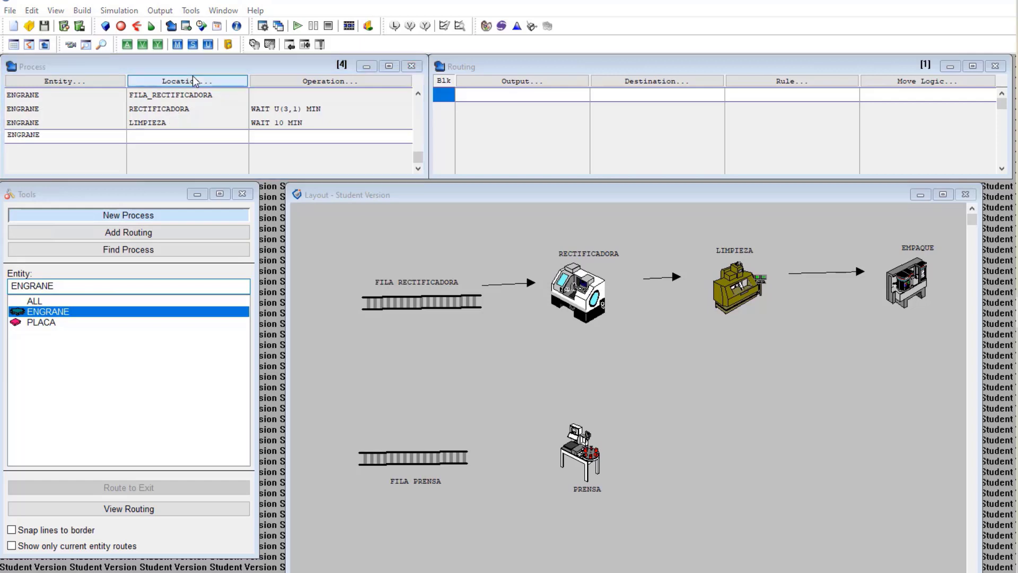
{"action": "double_click", "coordinate": [176, 226]}
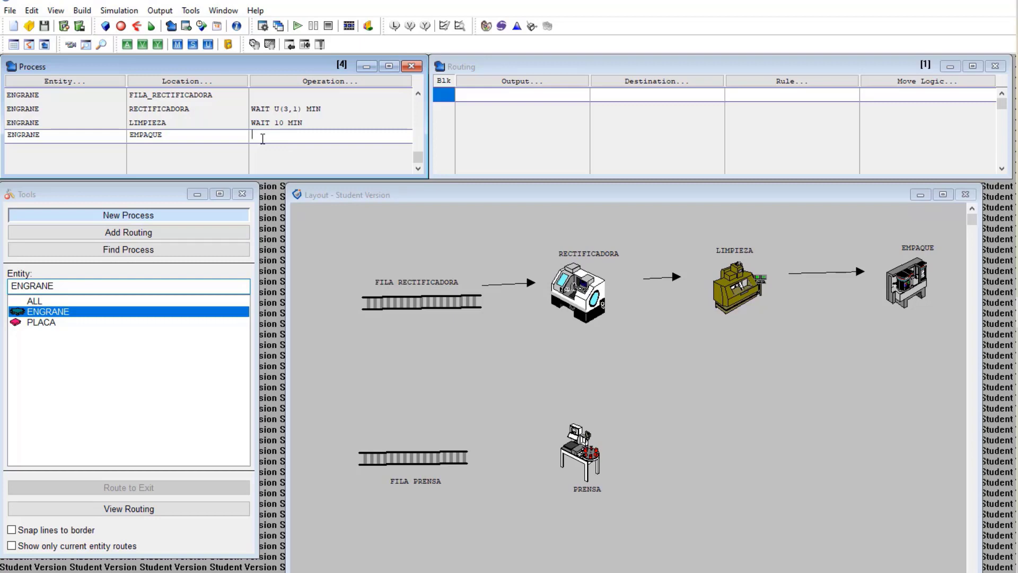
{"action": "type", "text": "WAIT U (5)"}
{"action": "key", "text": "BackSpace"}
{"action": "type", "text": ",1) MIN"}
Set the EMPAQUE routing output to ENGRANE with destination EXIT
{"action": "left_click", "coordinate": [519, 84]}
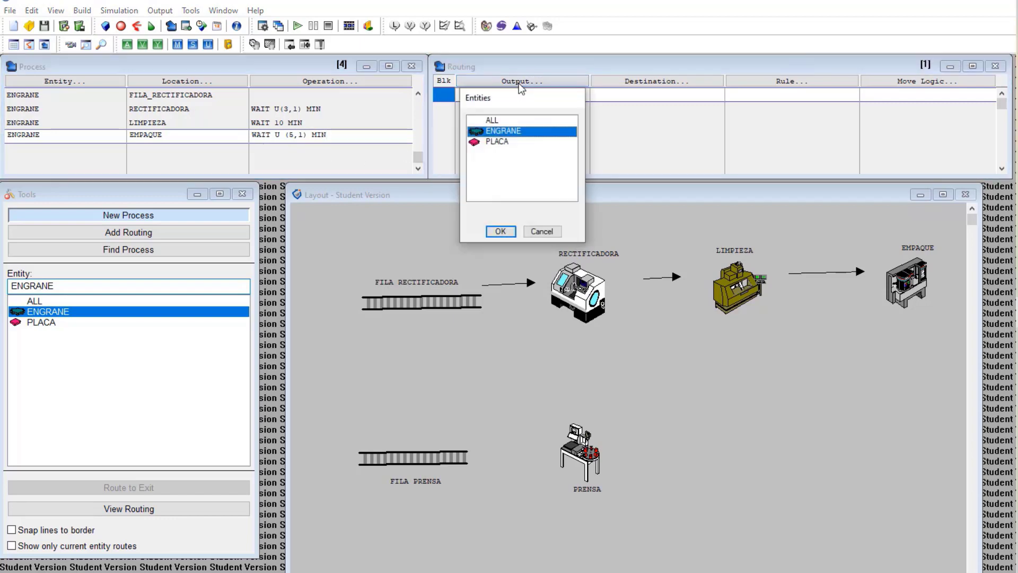
{"action": "double_click", "coordinate": [503, 132]}
{"action": "left_click", "coordinate": [661, 79]}
{"action": "left_click", "coordinate": [639, 173]}
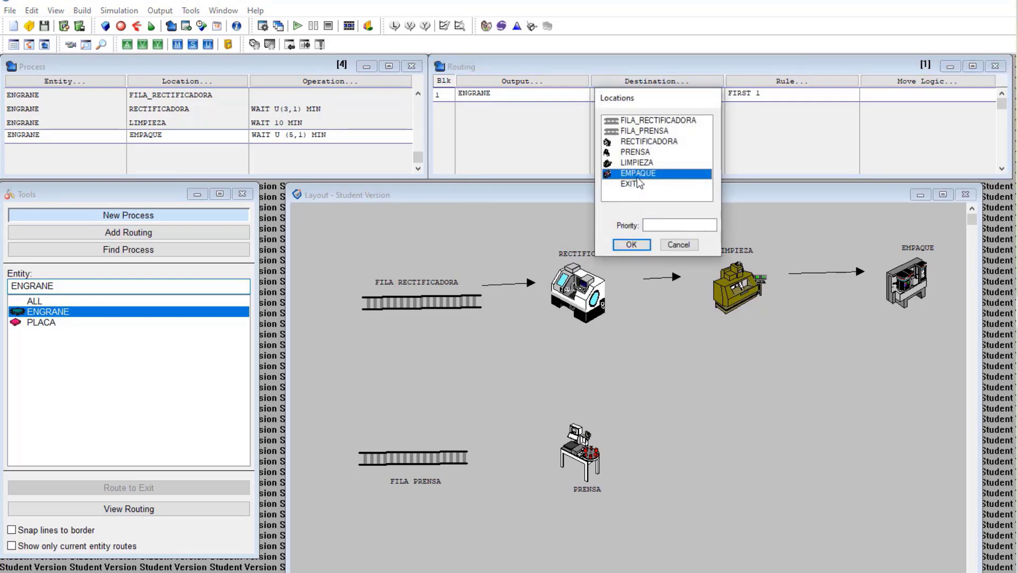
{"action": "double_click", "coordinate": [640, 184]}
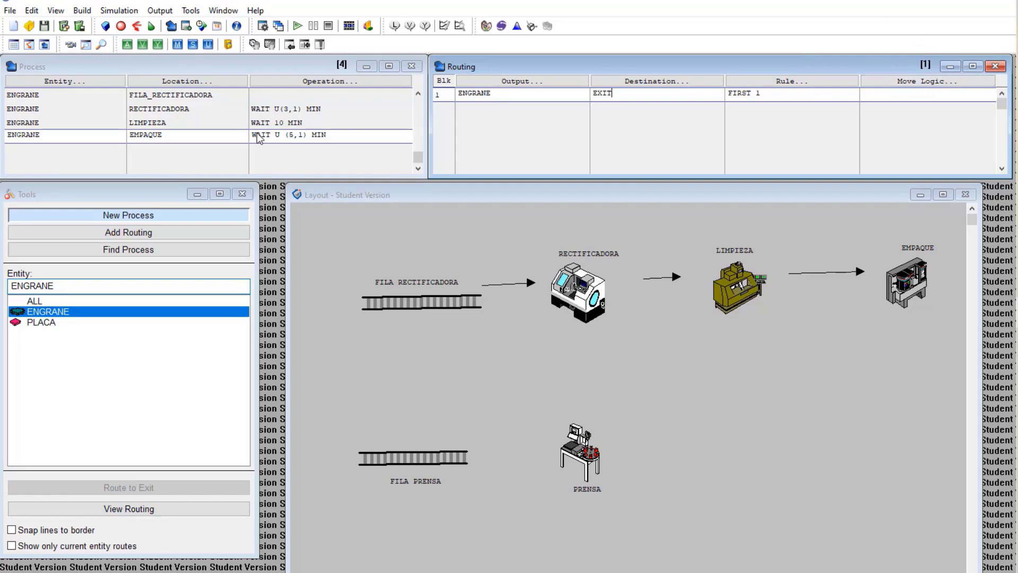
Add a process record for entity PLACA at location FILA_PRENSA
{"action": "left_click", "coordinate": [34, 151]}
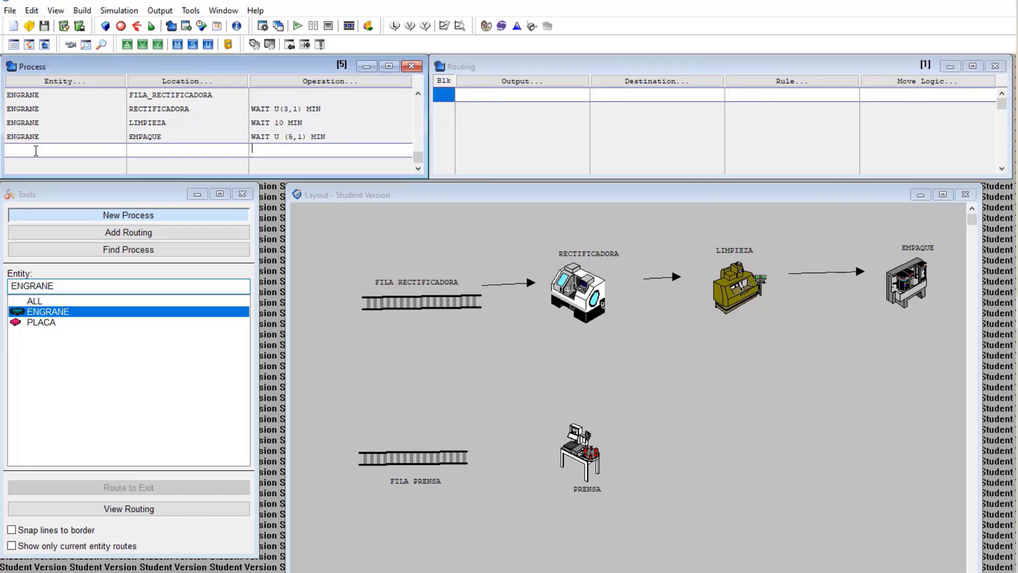
{"action": "left_click", "coordinate": [66, 84]}
{"action": "double_click", "coordinate": [50, 196]}
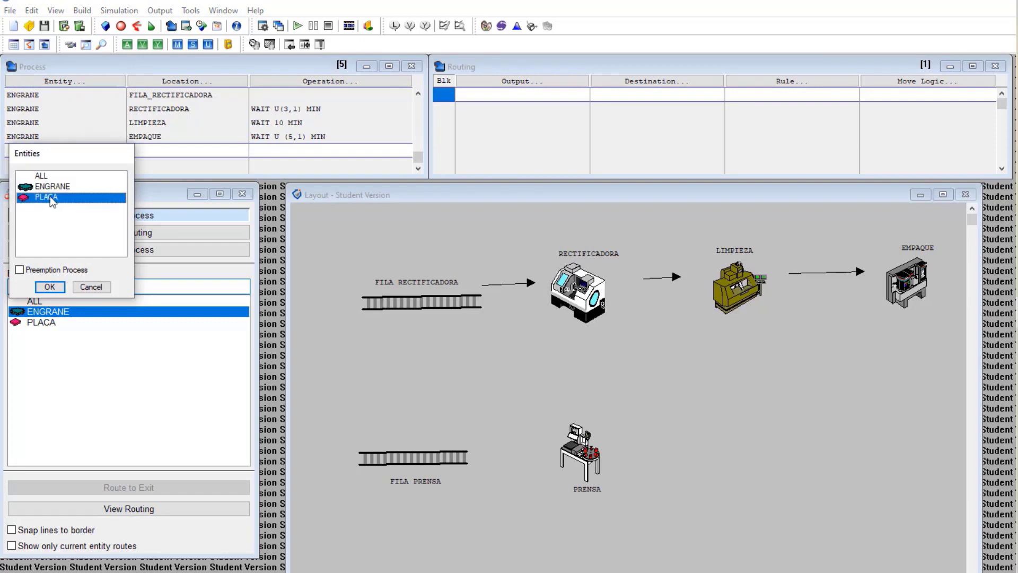
{"action": "left_click", "coordinate": [175, 81]}
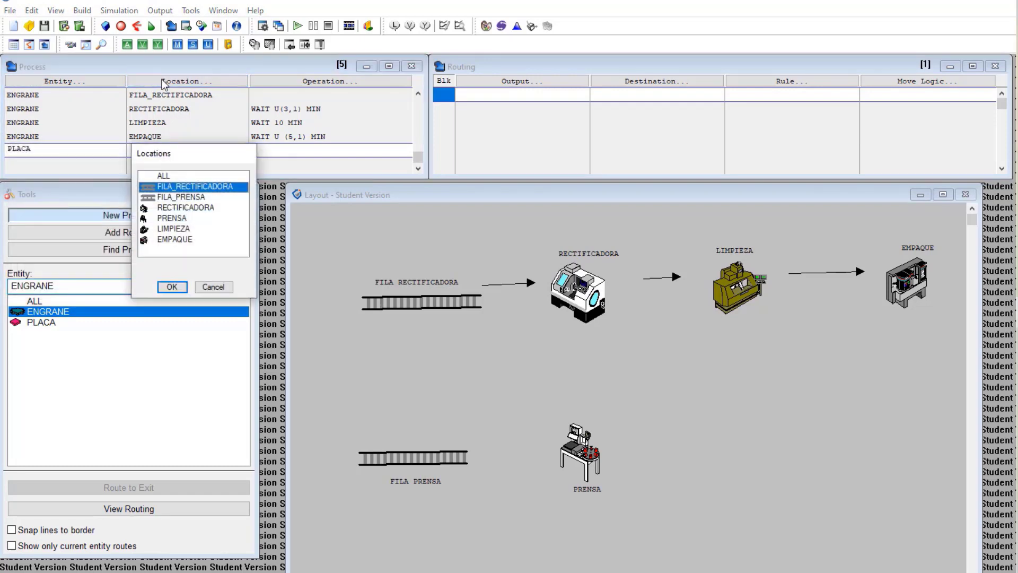
{"action": "left_click", "coordinate": [180, 198]}
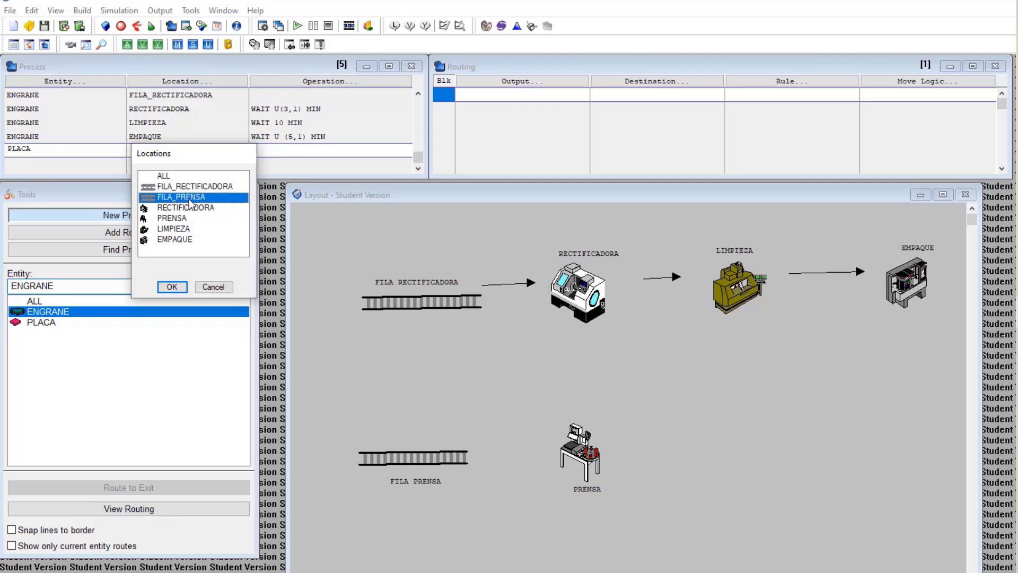
{"action": "double_click", "coordinate": [190, 200]}
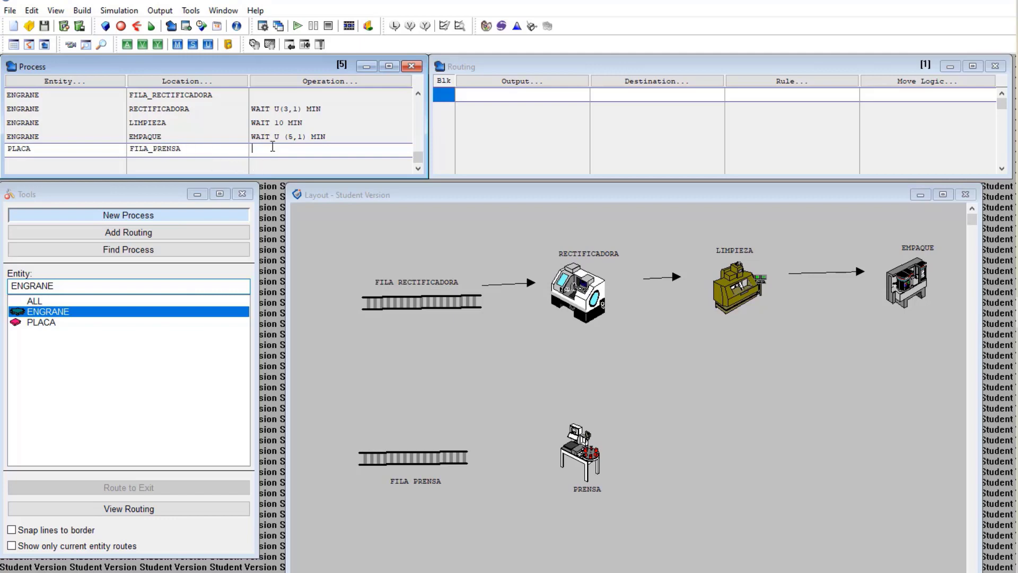
Route PLACA output from FILA_PRENSA to destination PRENSA
{"action": "left_click", "coordinate": [497, 80]}
{"action": "left_click", "coordinate": [482, 140]}
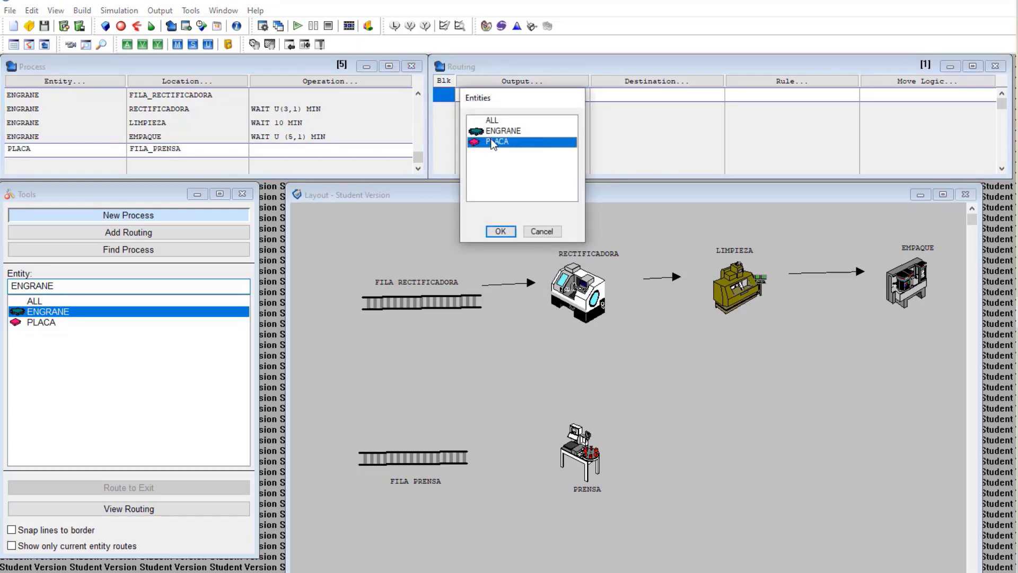
{"action": "double_click", "coordinate": [494, 143]}
{"action": "left_click", "coordinate": [638, 81]}
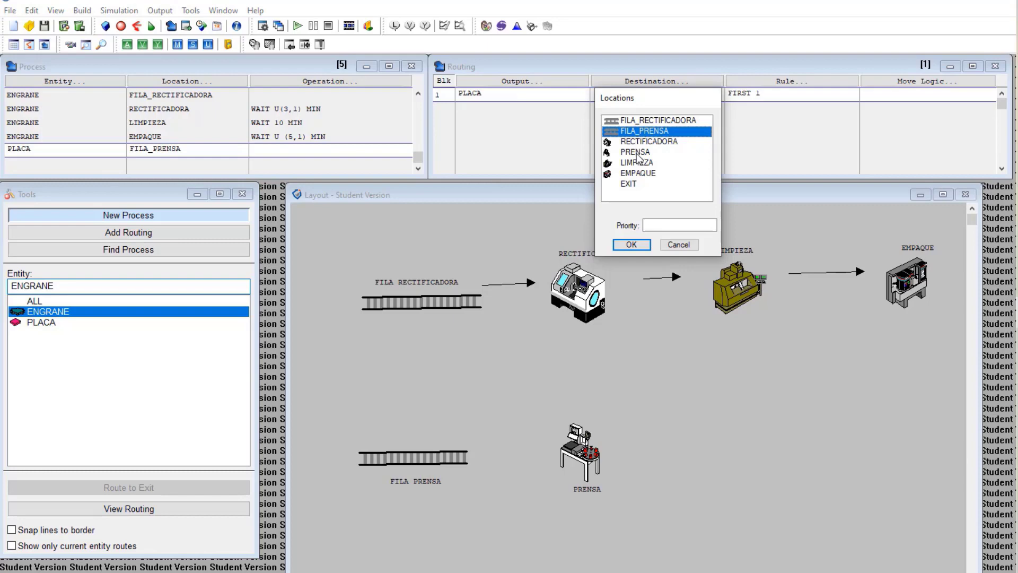
{"action": "double_click", "coordinate": [636, 152]}
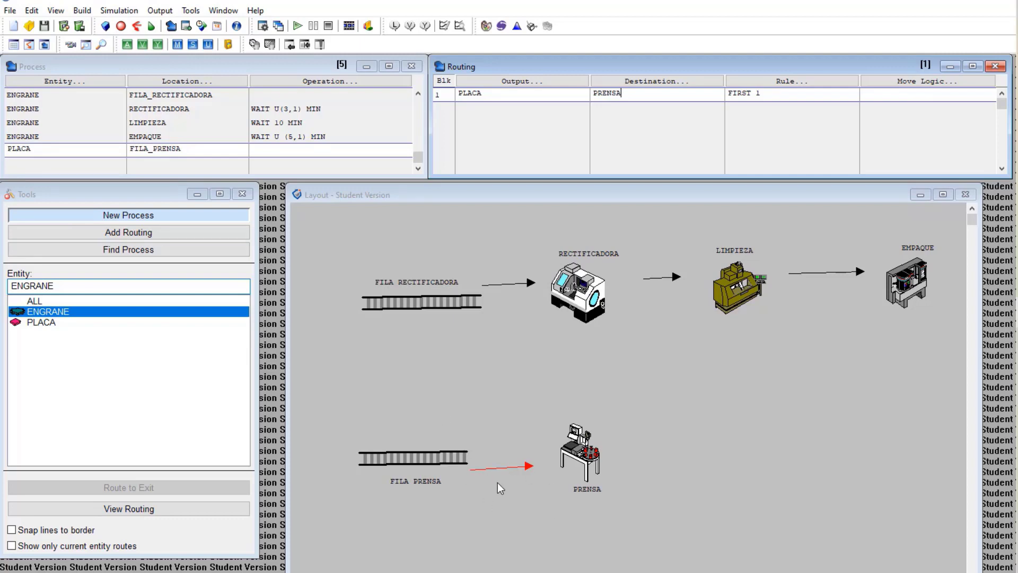
Create a new process record for PLACA at PRENSA with operation WAIT E (3)MIN
{"action": "left_click", "coordinate": [93, 162]}
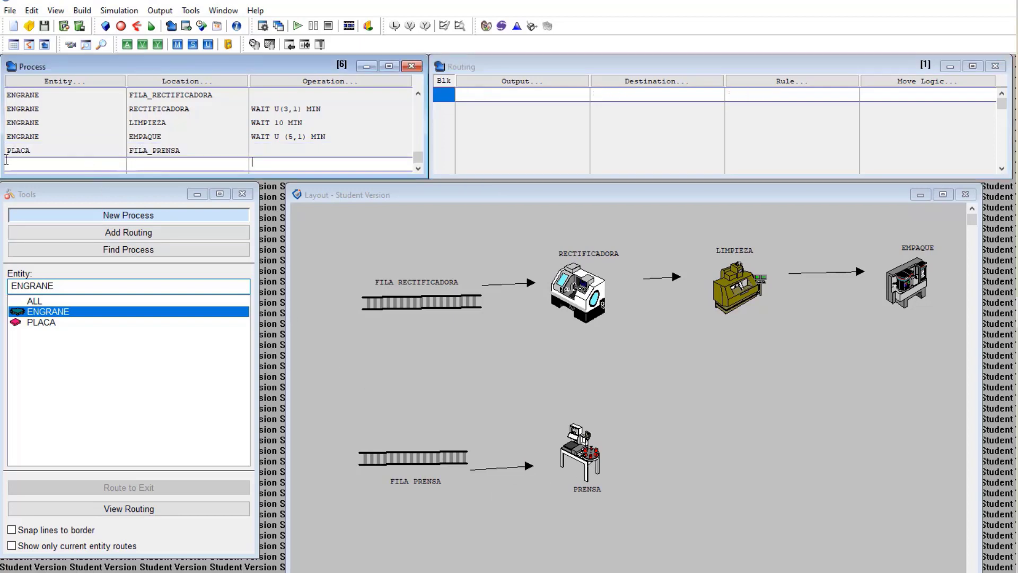
{"action": "left_click", "coordinate": [101, 82]}
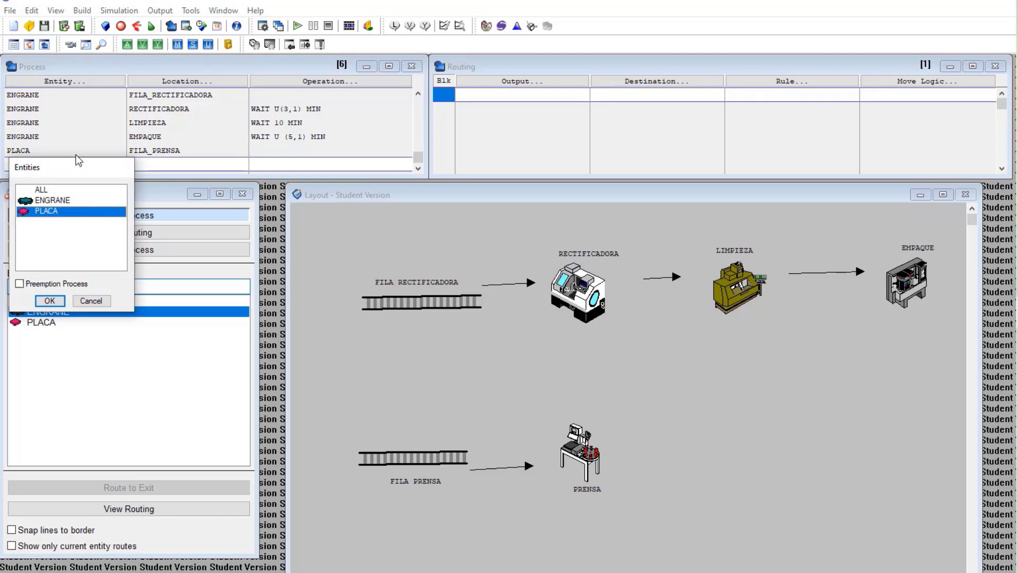
{"action": "double_click", "coordinate": [60, 211]}
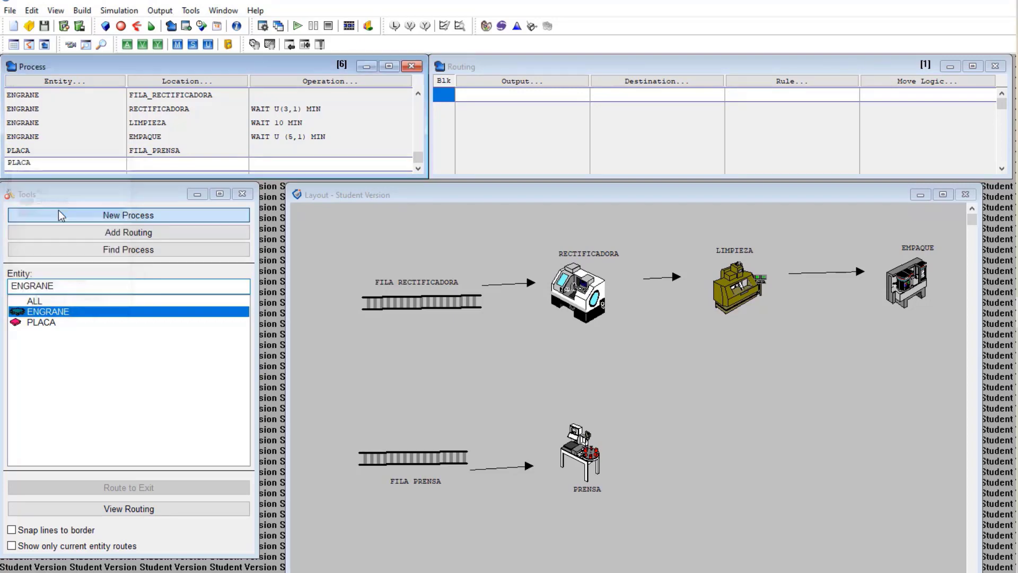
{"action": "left_click", "coordinate": [203, 82]}
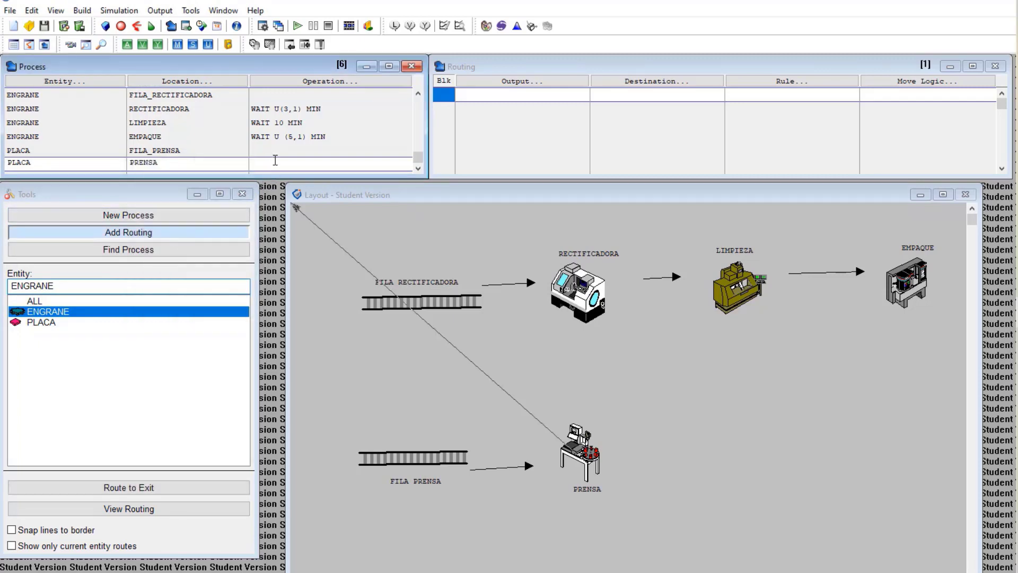
{"action": "left_click", "coordinate": [251, 164]}
{"action": "type", "text": "WAIT E (3)MIN"}
Route PLACA to LIMPIEZA with move logic MOVE FOR E(3)MIN, then enlarge the process table
{"action": "left_click", "coordinate": [515, 78]}
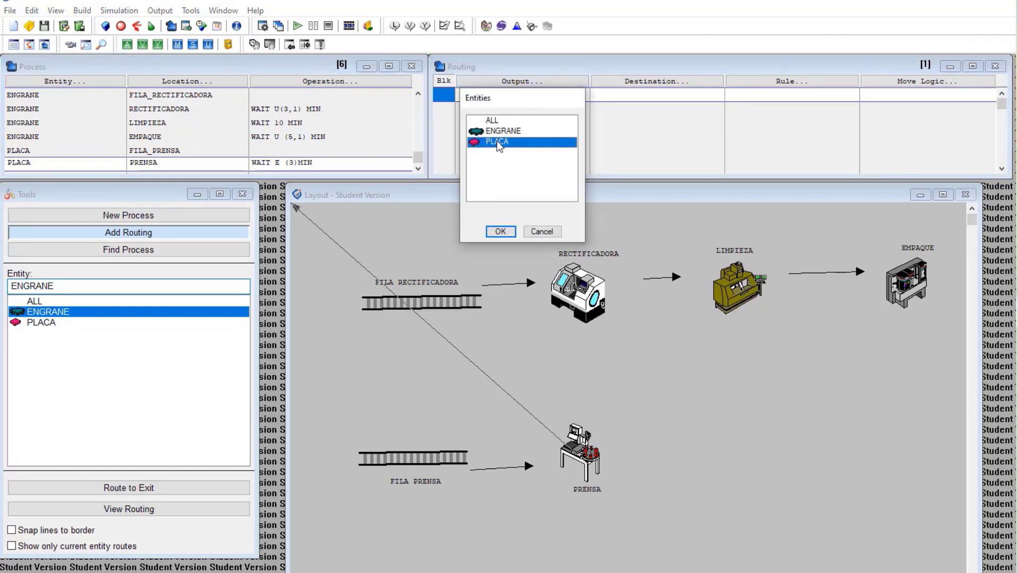
{"action": "double_click", "coordinate": [497, 141]}
{"action": "left_click", "coordinate": [651, 89]}
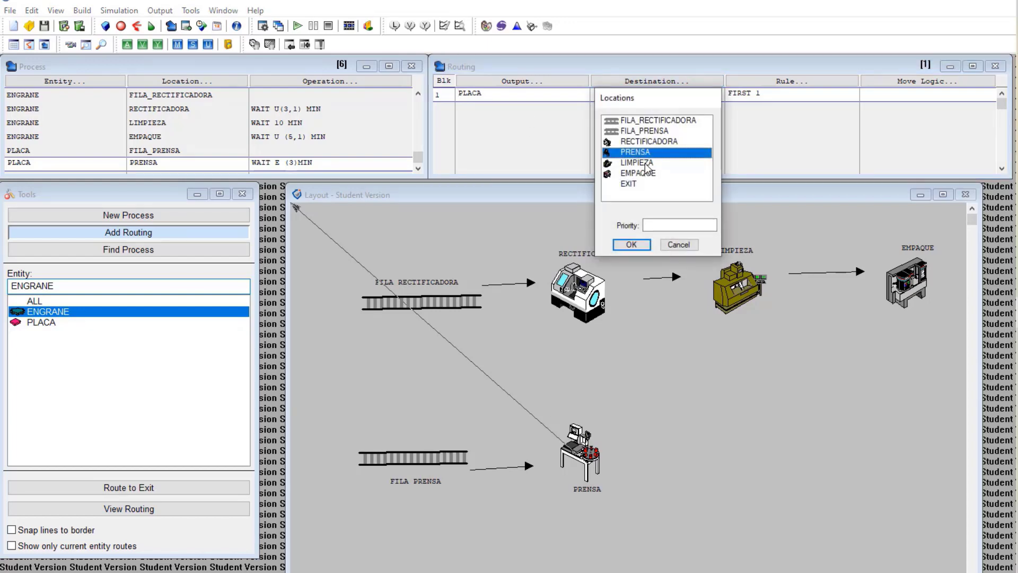
{"action": "double_click", "coordinate": [645, 163]}
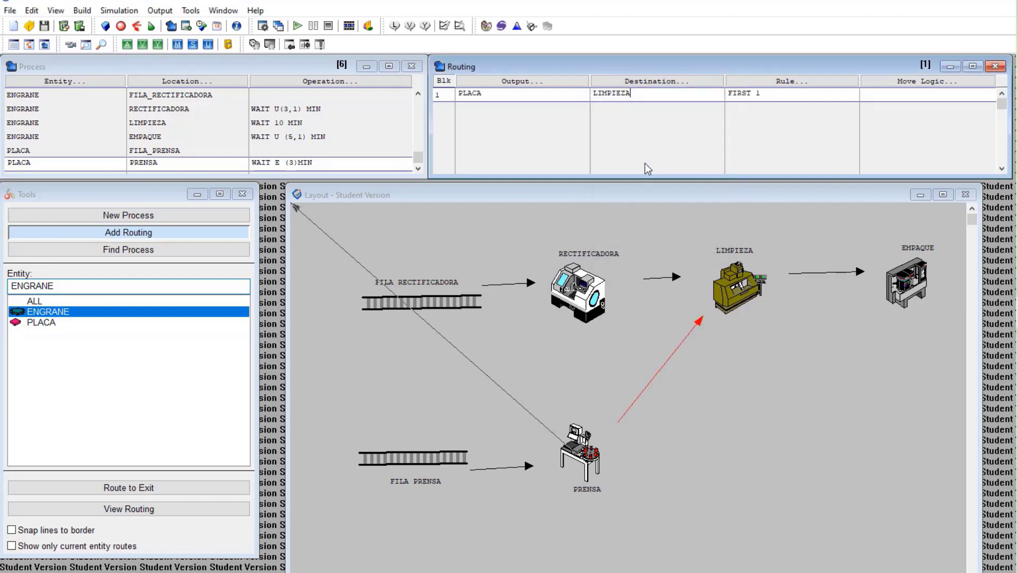
{"action": "left_click", "coordinate": [704, 298]}
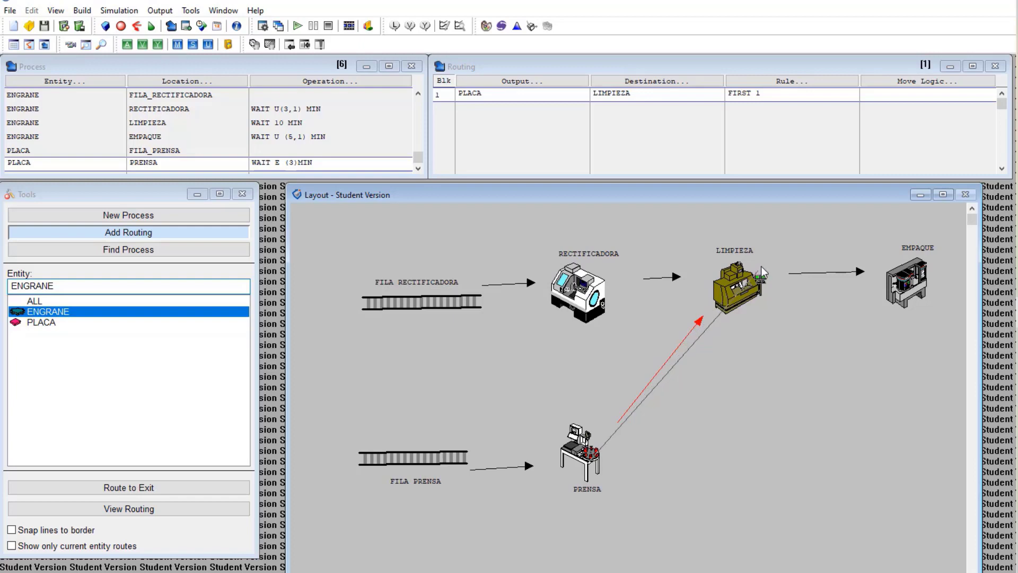
{"action": "left_click", "coordinate": [882, 96]}
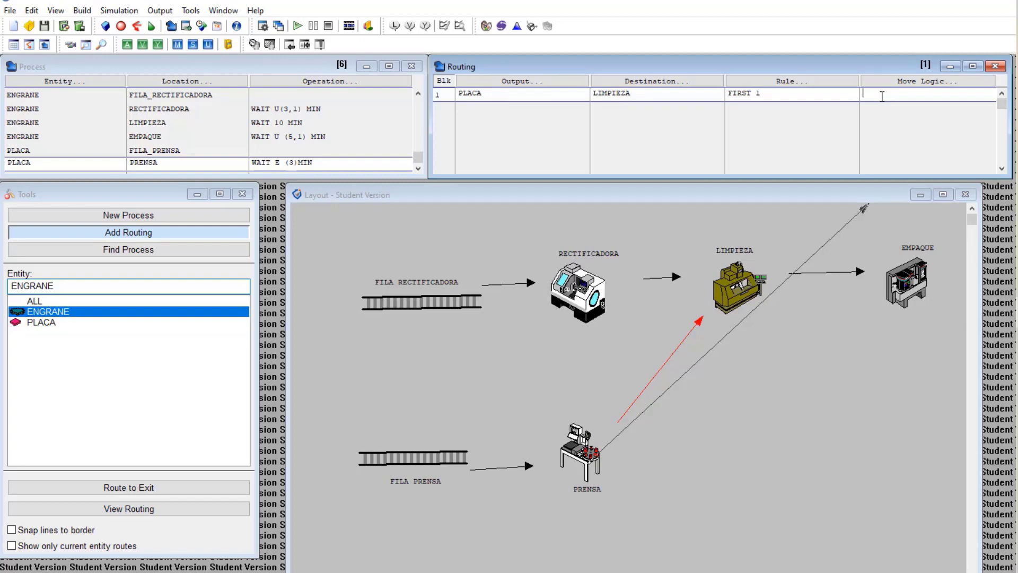
{"action": "type", "text": "MOVE FOR E(3)MIN"}
{"action": "left_click", "coordinate": [419, 169]}
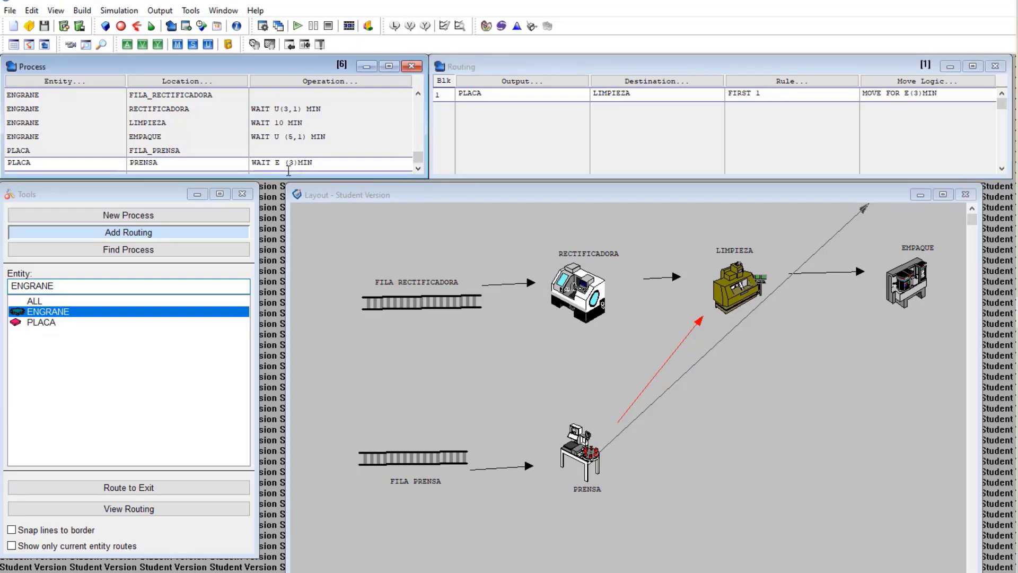
{"action": "left_click_drag", "start_coordinate": [287, 173], "coordinate": [260, 208]}
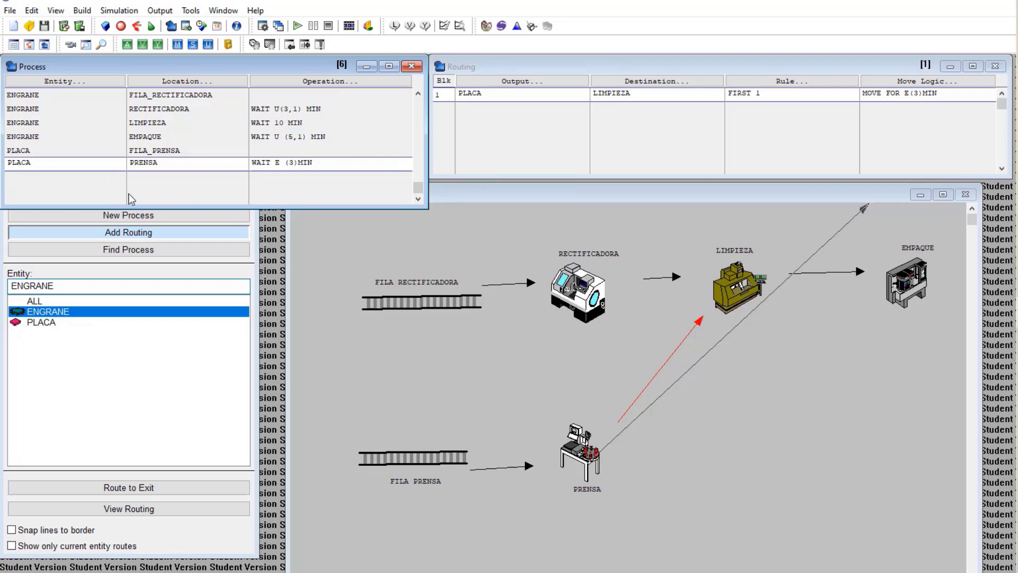
Create a seventh process record placing PLACA at LIMPIEZA with operation WAIT 10
{"action": "left_click", "coordinate": [40, 180]}
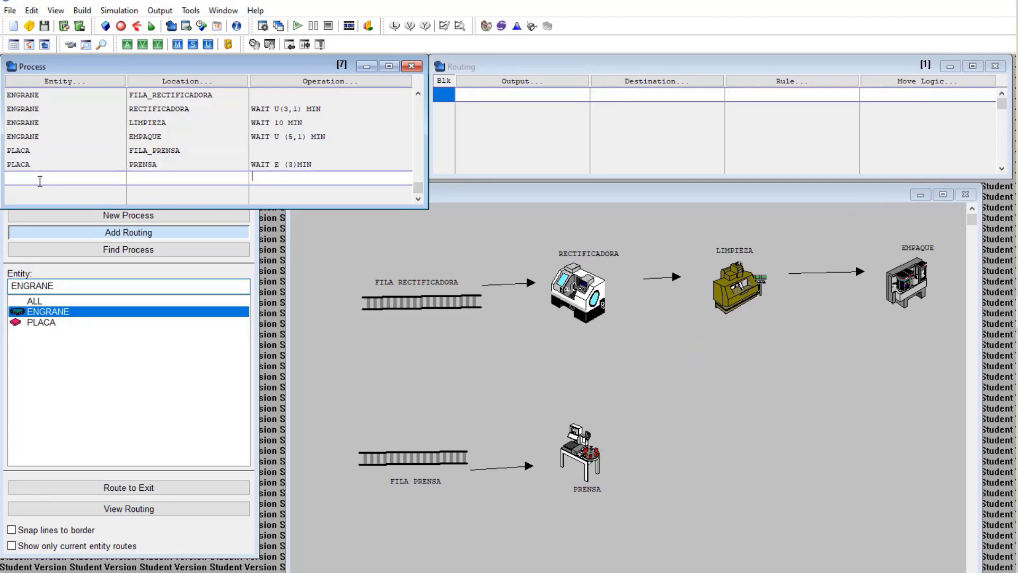
{"action": "left_click", "coordinate": [108, 84]}
{"action": "double_click", "coordinate": [74, 224]}
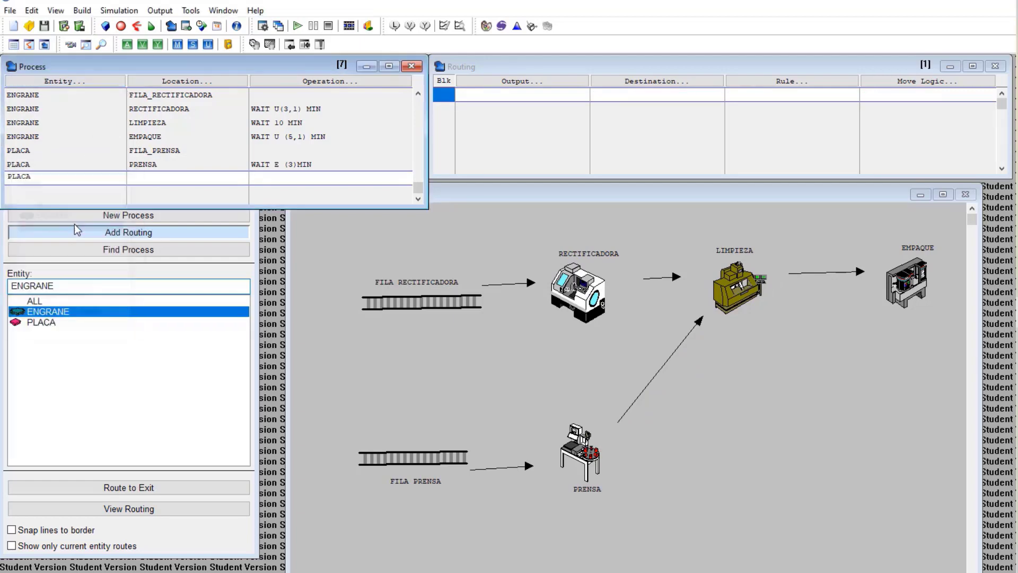
{"action": "left_click", "coordinate": [214, 81]}
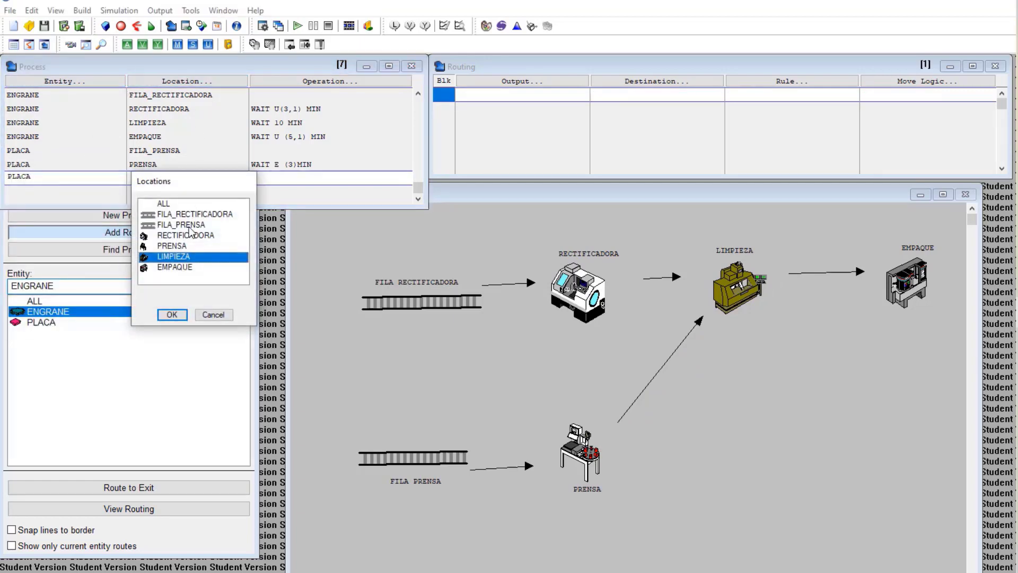
{"action": "double_click", "coordinate": [187, 259]}
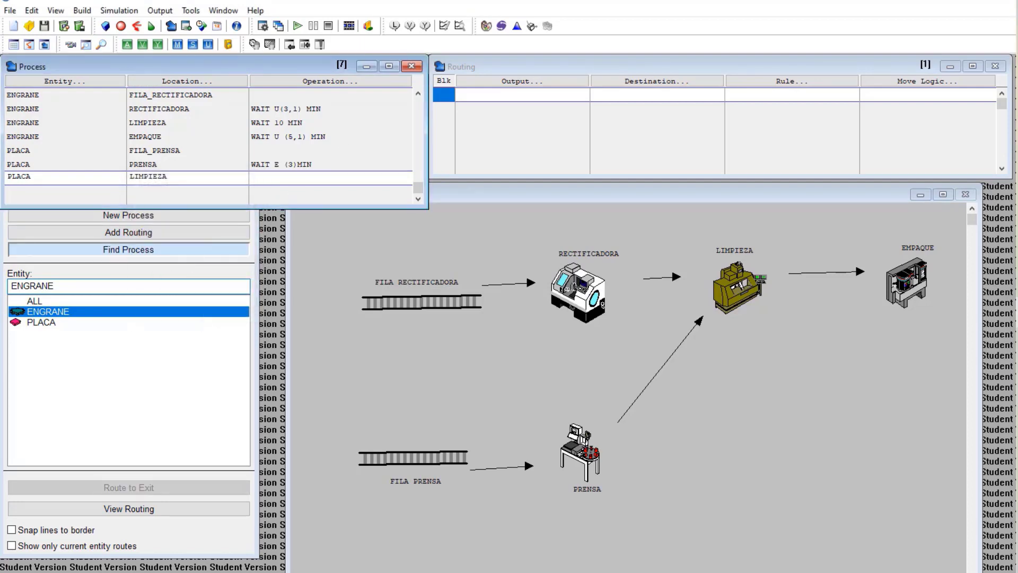
{"action": "key", "text": "alt+Tab"}
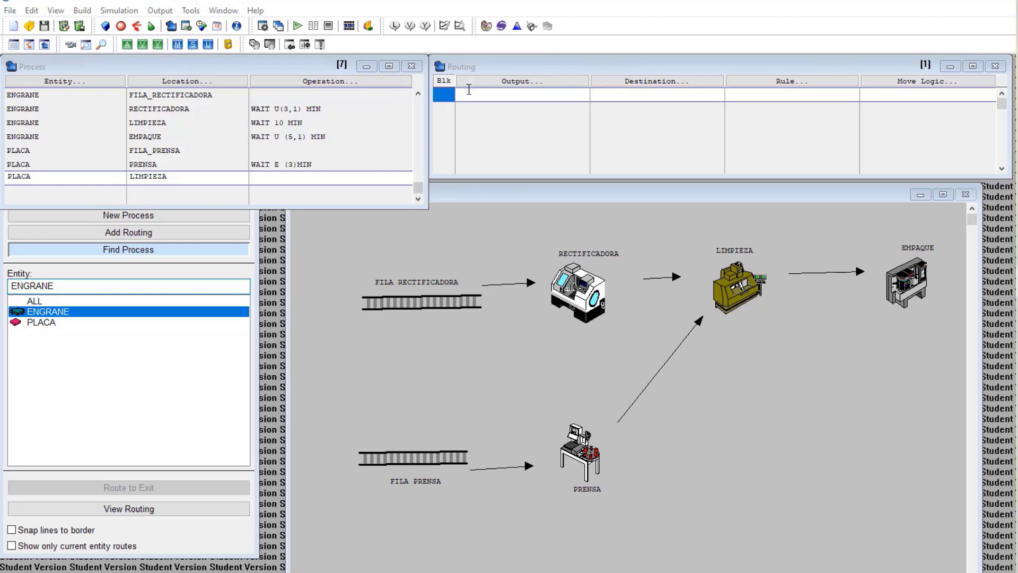
{"action": "left_click", "coordinate": [276, 181]}
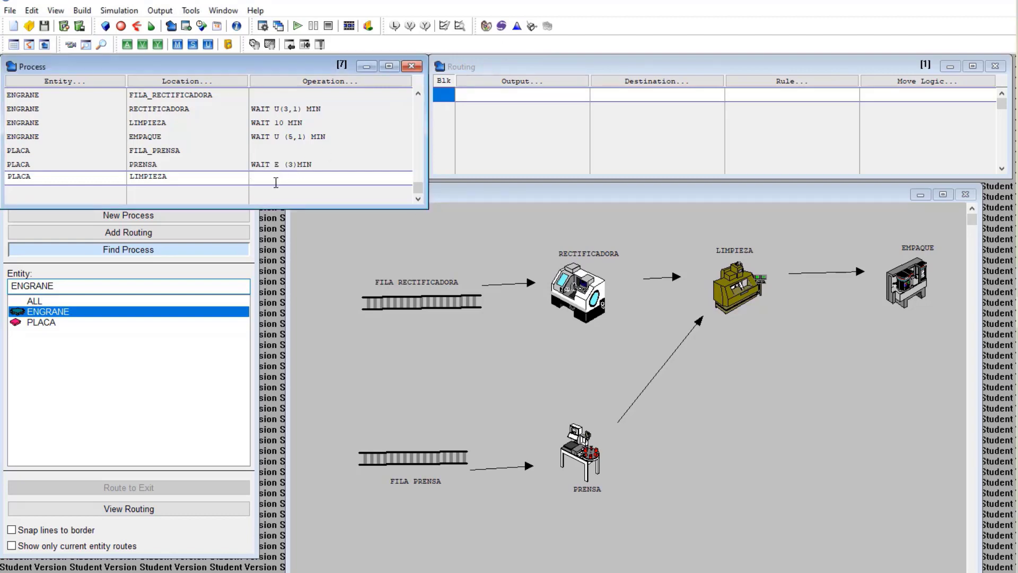
{"action": "type", "text": "WAIT 10"}
Set the LIMPIEZA routing to output PLACA to EMPAQUE with move logic MOVE FOR E(3)MIN
{"action": "left_click", "coordinate": [518, 93]}
{"action": "left_click", "coordinate": [500, 141]}
{"action": "double_click", "coordinate": [499, 137]}
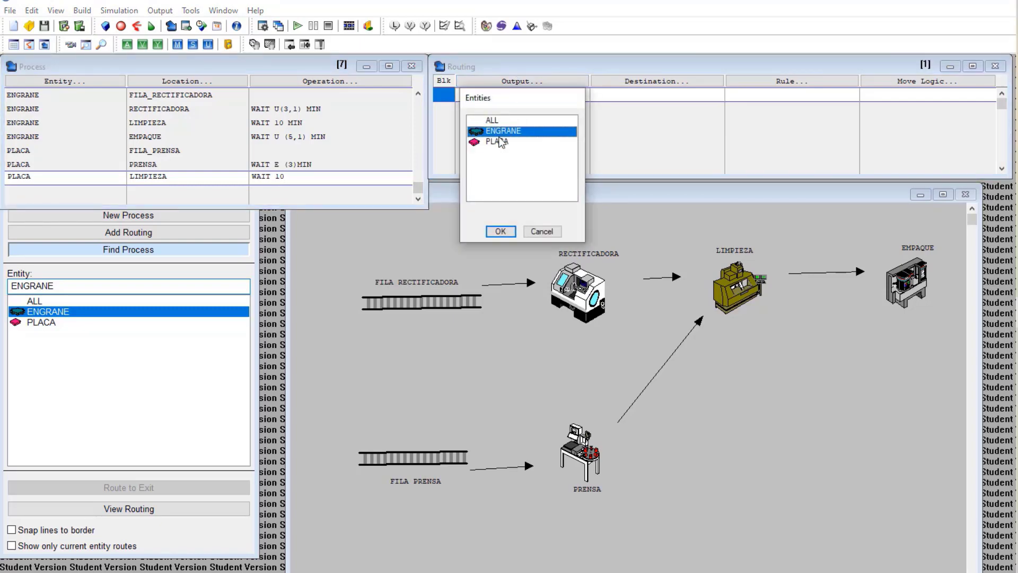
{"action": "left_click", "coordinate": [514, 83]}
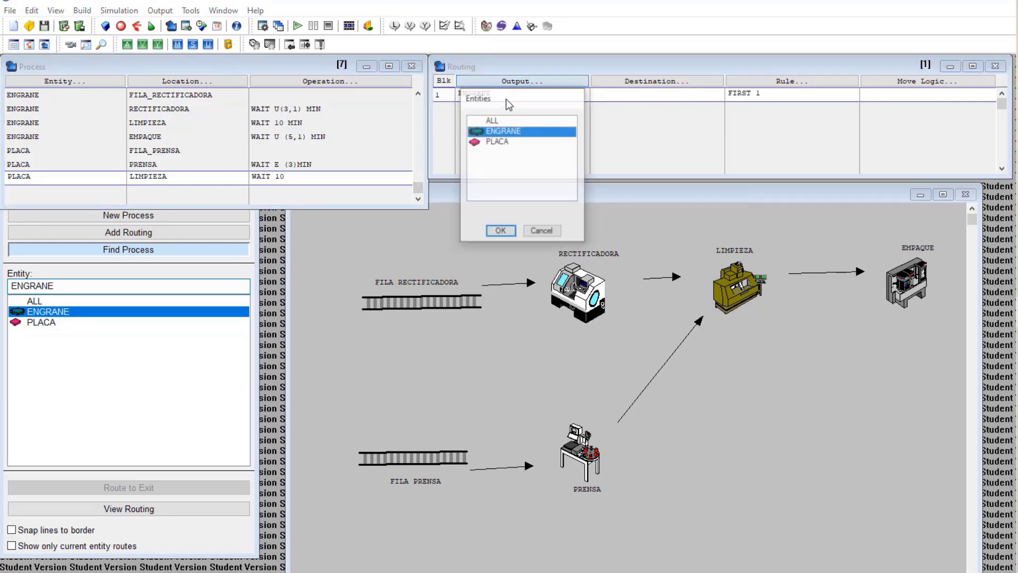
{"action": "double_click", "coordinate": [494, 141]}
{"action": "left_click", "coordinate": [622, 84]}
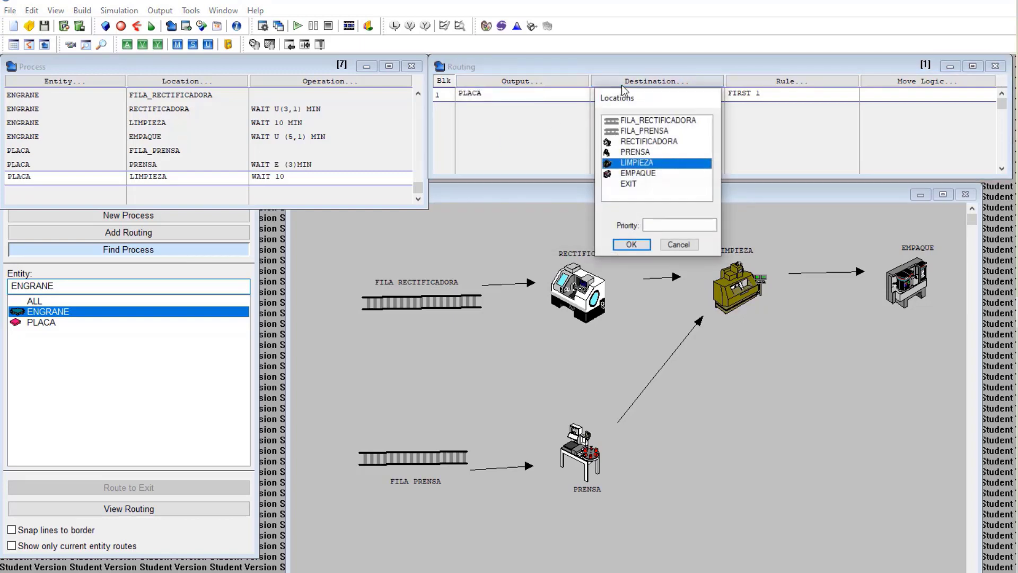
{"action": "double_click", "coordinate": [639, 173]}
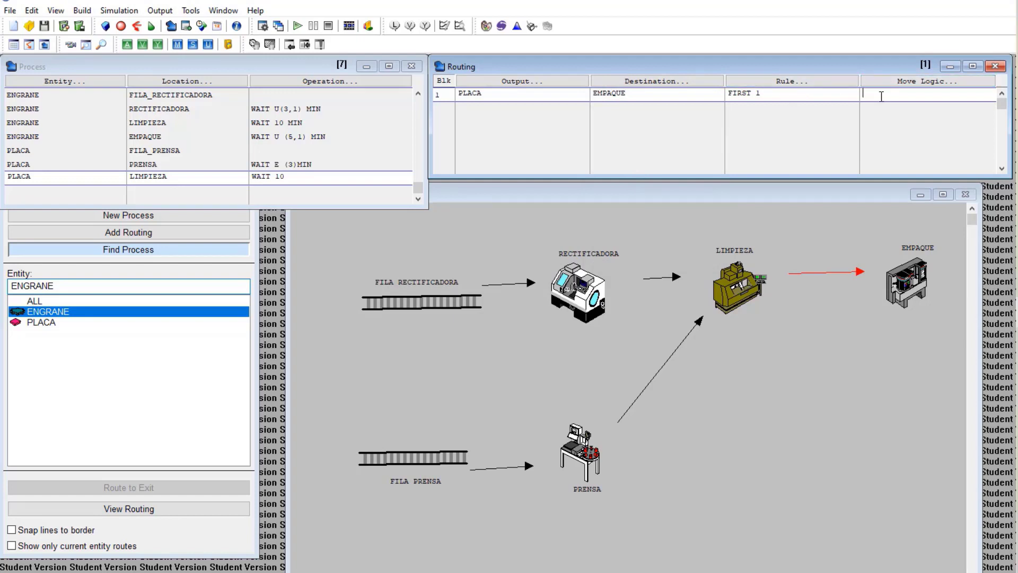
{"action": "type", "text": "MOVE FOR E(3)MIN"}
Add a PLACA process at EMPAQUE with WAIT U (7,2)MIN and set its routing output to PLACA
{"action": "left_click", "coordinate": [31, 192]}
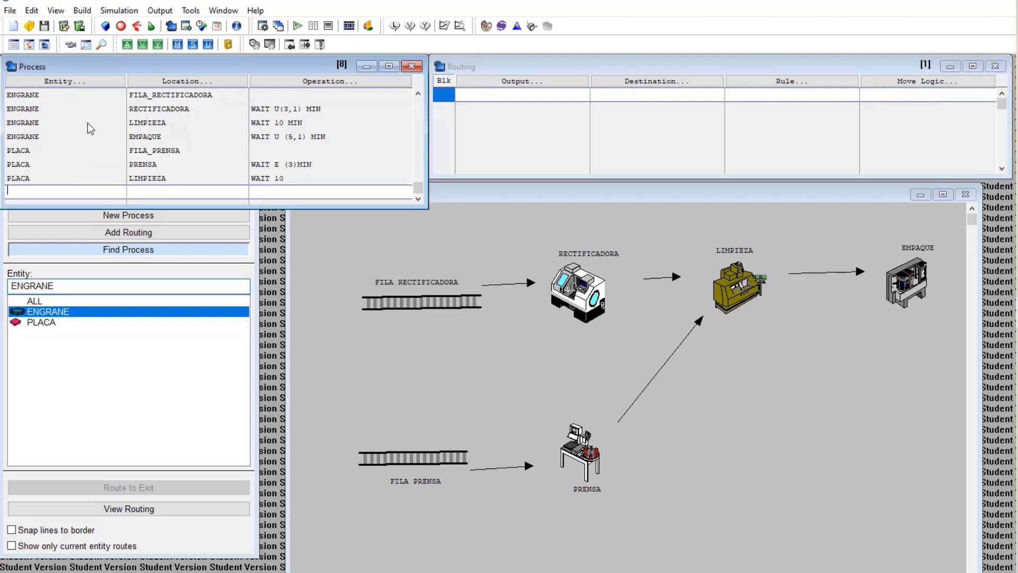
{"action": "left_click", "coordinate": [104, 77]}
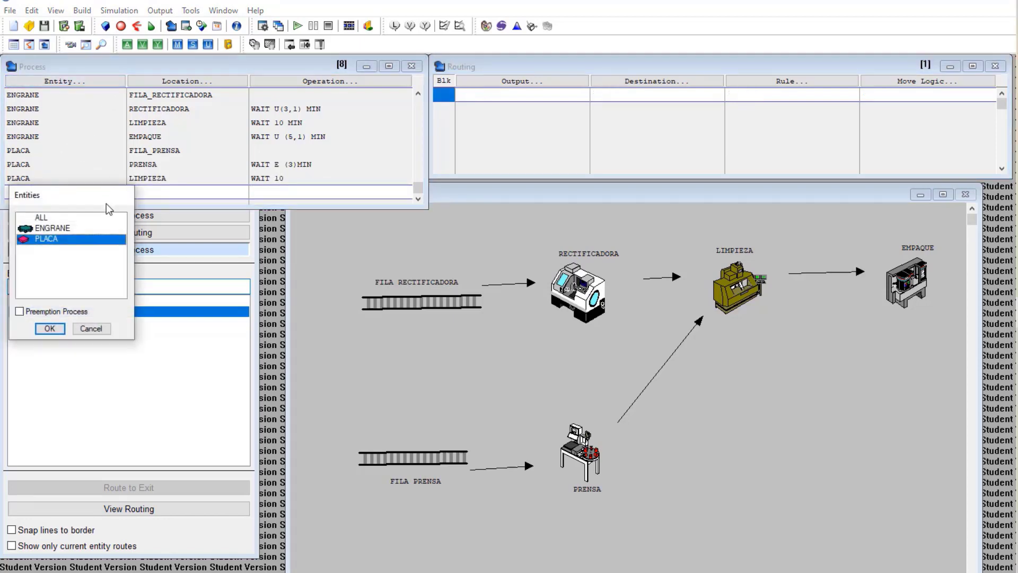
{"action": "left_click", "coordinate": [49, 328]}
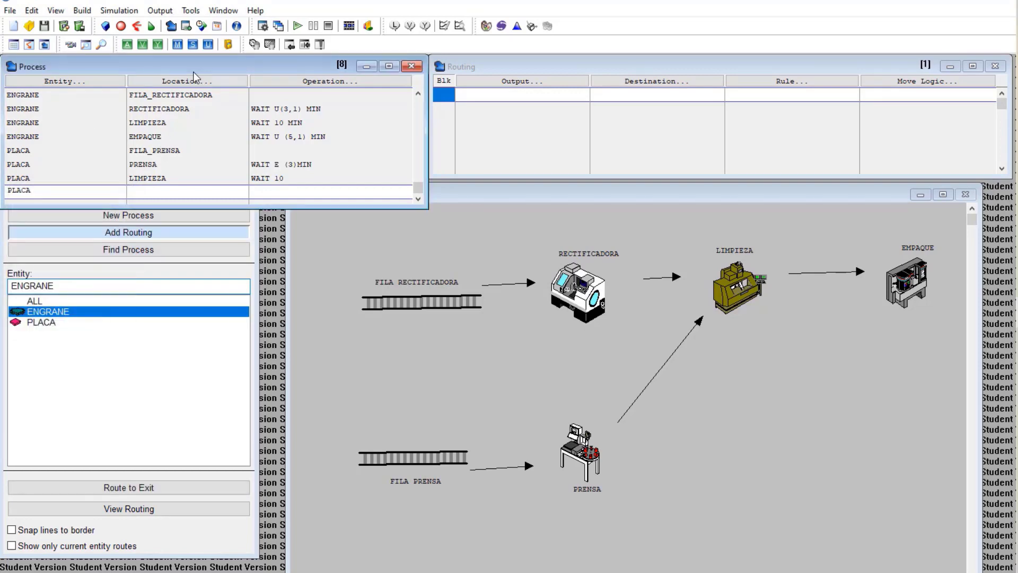
{"action": "left_click", "coordinate": [194, 85]}
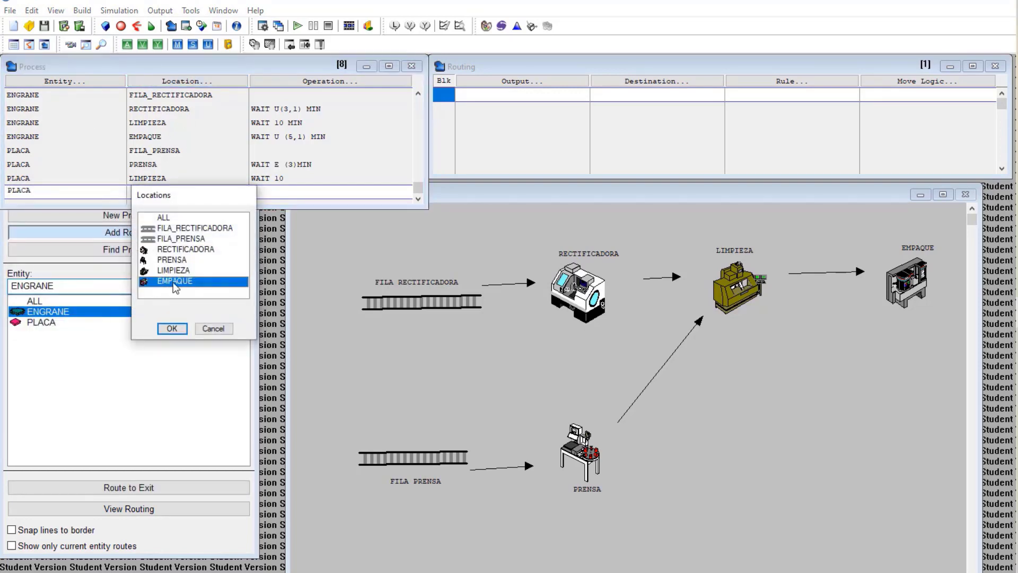
{"action": "double_click", "coordinate": [173, 283]}
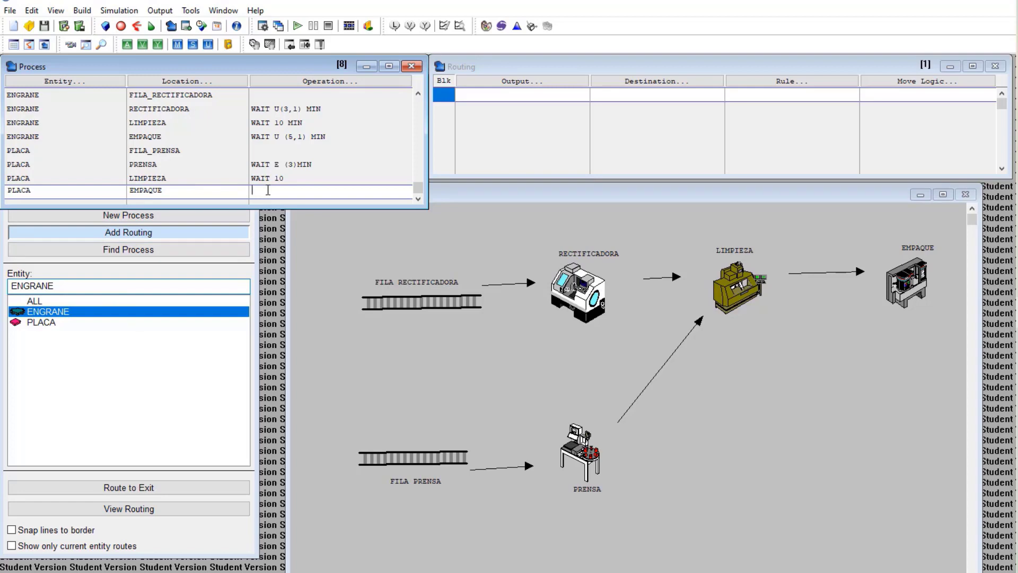
{"action": "type", "text": "WAIT U (7,2)MIN"}
{"action": "left_click", "coordinate": [537, 84]}
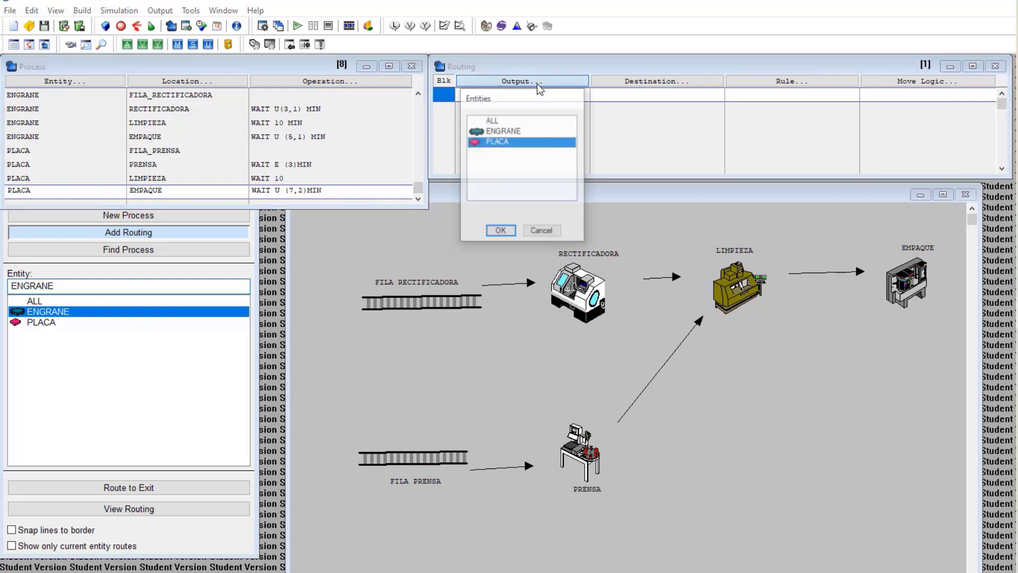
{"action": "double_click", "coordinate": [516, 144]}
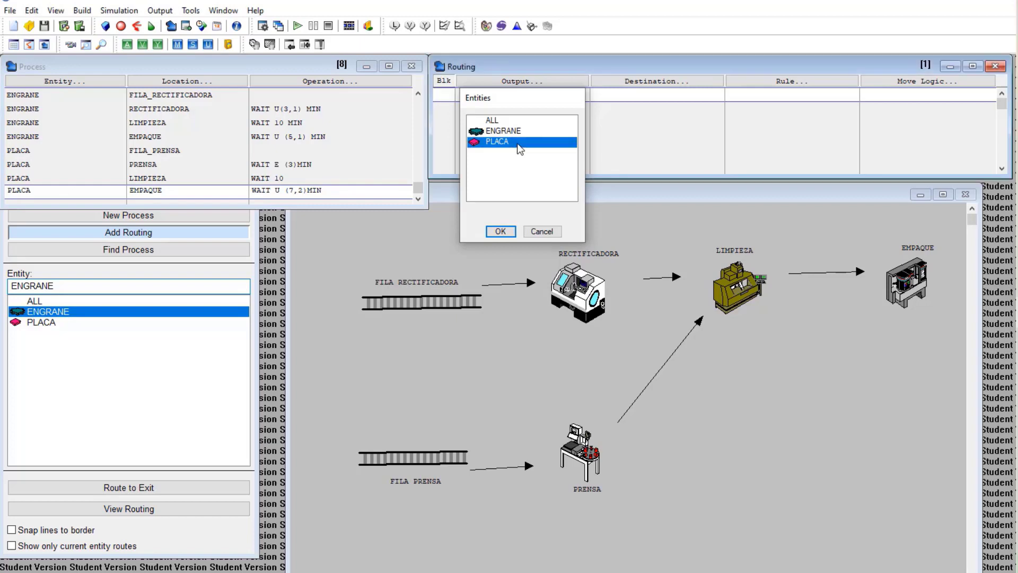
Set EXIT as the destination for PLACA leaving EMPAQUE
{"action": "left_click", "coordinate": [644, 81]}
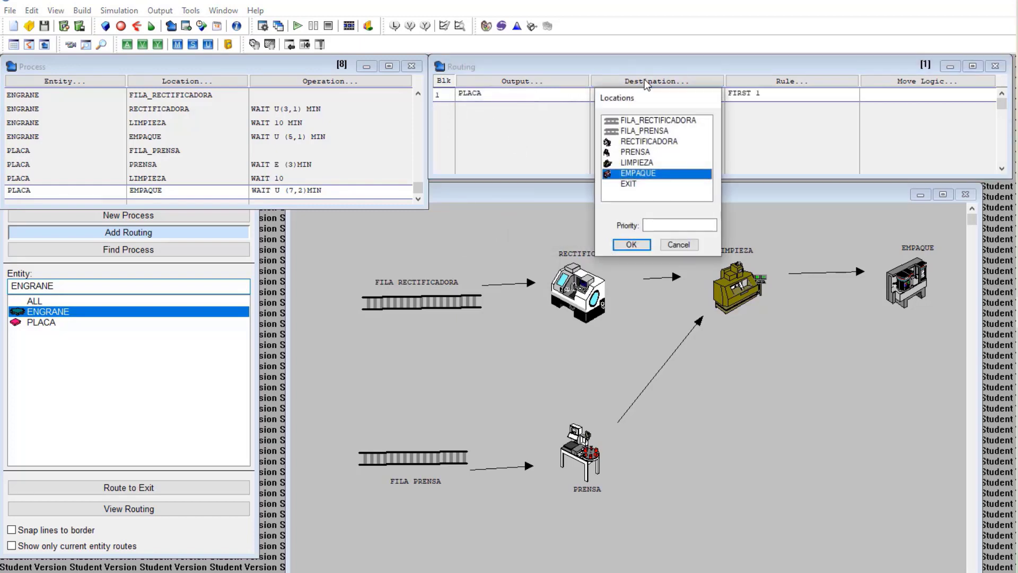
{"action": "double_click", "coordinate": [628, 185]}
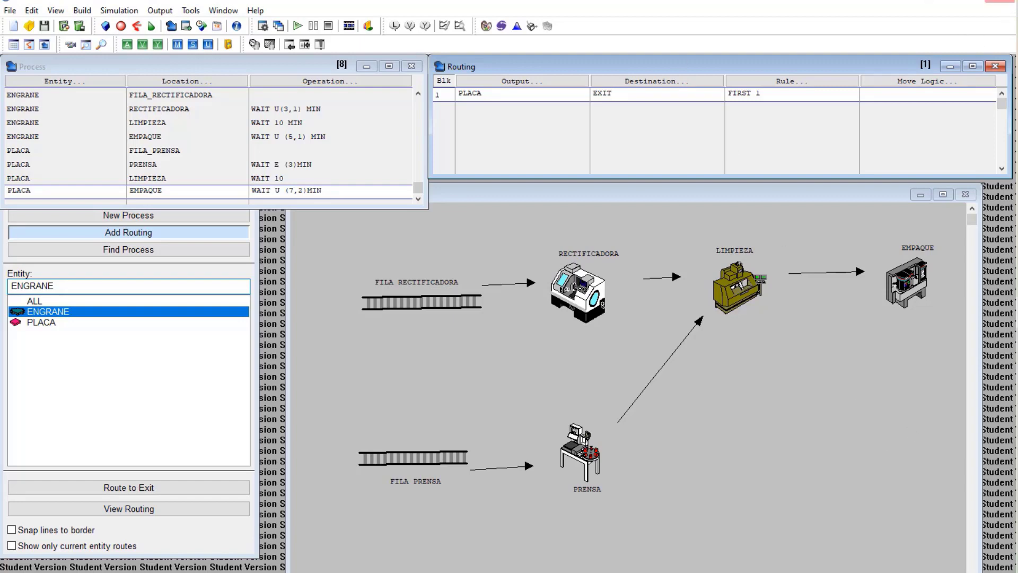
{"action": "key", "text": "alt+Tab"}
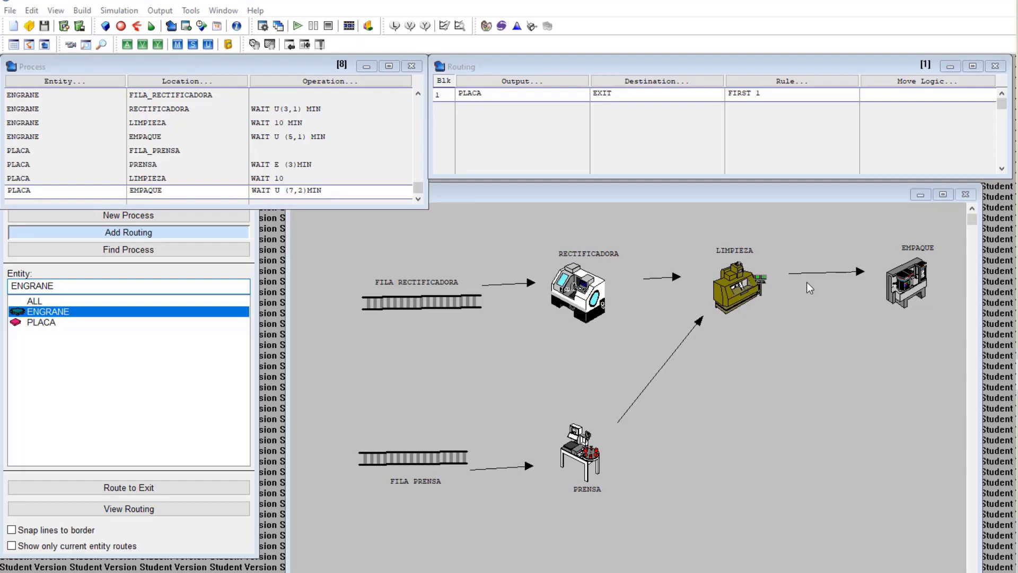
{"action": "mouse_move", "coordinate": [1017, 282]}
{"action": "left_click", "coordinate": [82, 10]}
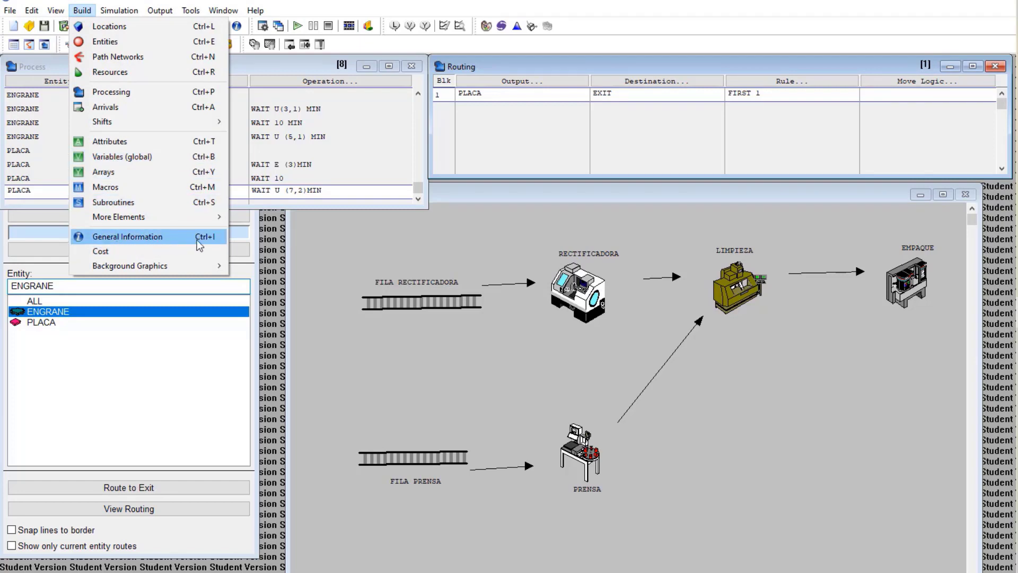
In General Information, enter initialization logic DISPLAY "INICIO DEL SHOW"
{"action": "left_click", "coordinate": [180, 240]}
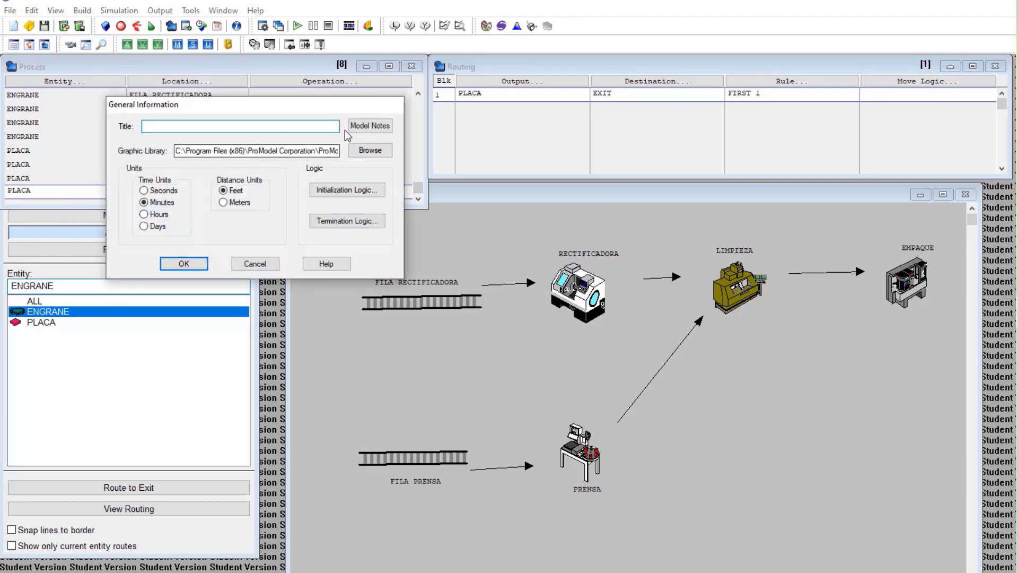
{"action": "left_click", "coordinate": [334, 190]}
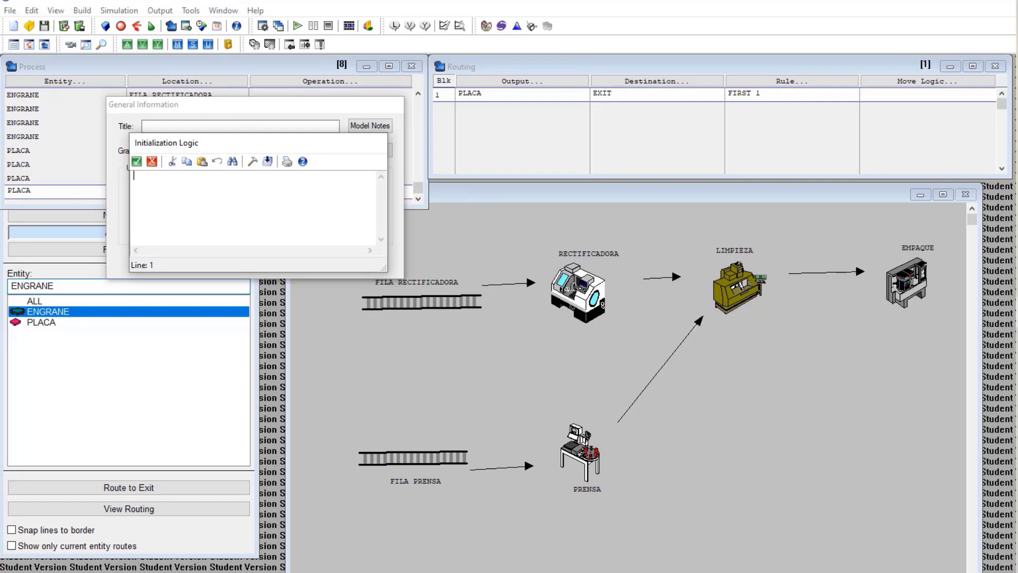
{"action": "type", "text": "DISPLAY \"INICIO DE L SHOW"}
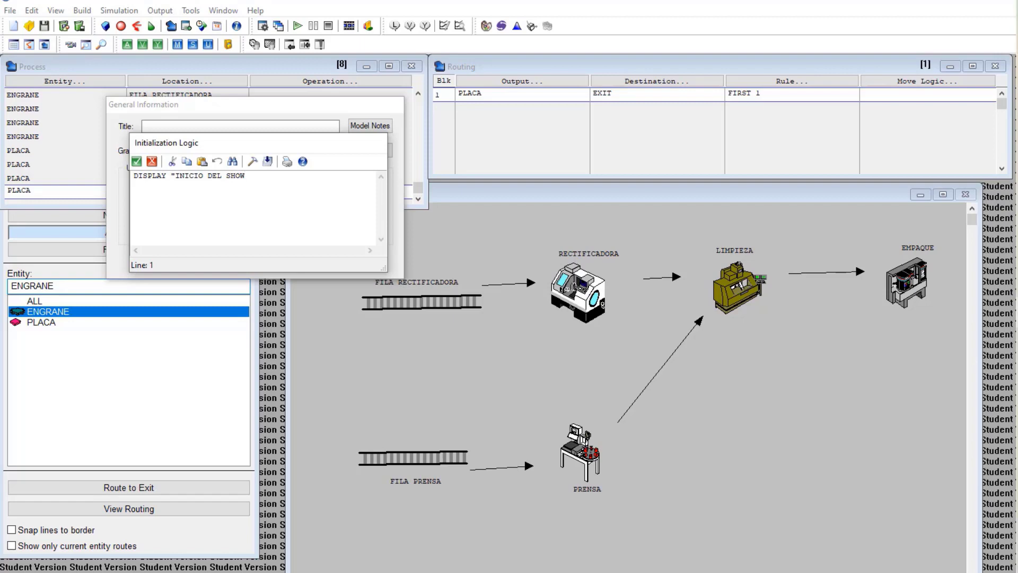
{"action": "type", "text": "\""}
{"action": "left_click", "coordinate": [136, 162]}
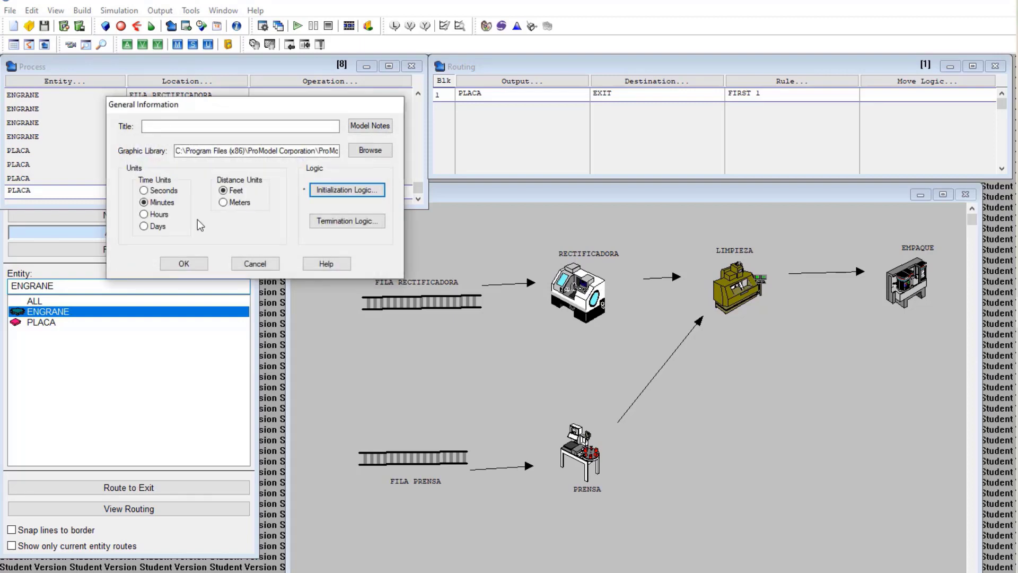
Add termination logic DISPLAY "FIN DEL SHOW", recheck the initialization logic, and close General Information
{"action": "left_click", "coordinate": [342, 224]}
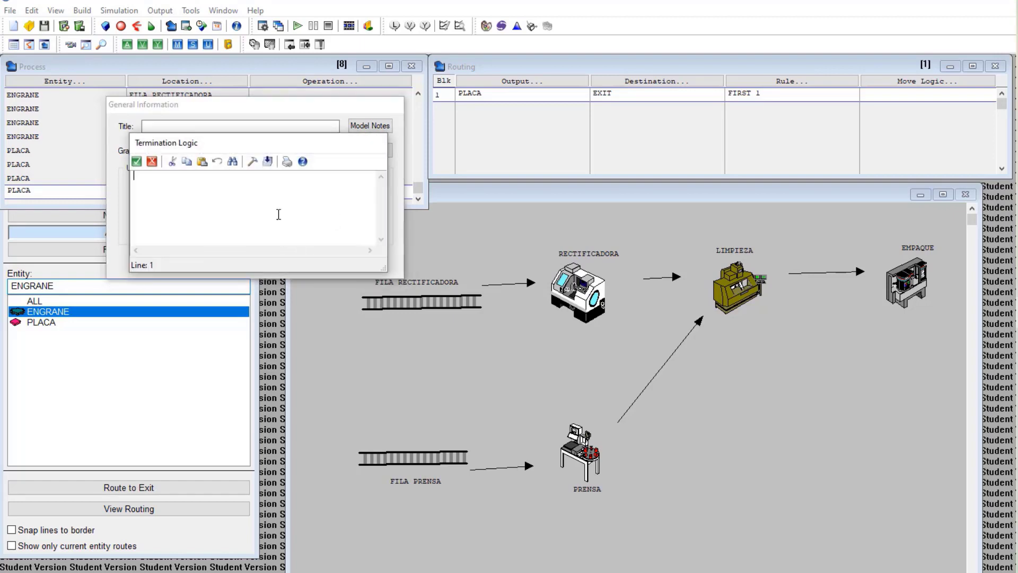
{"action": "type", "text": "DISPLAY \""}
{"action": "type", "text": "FIN DEL SHOW\""}
{"action": "left_click", "coordinate": [137, 161]}
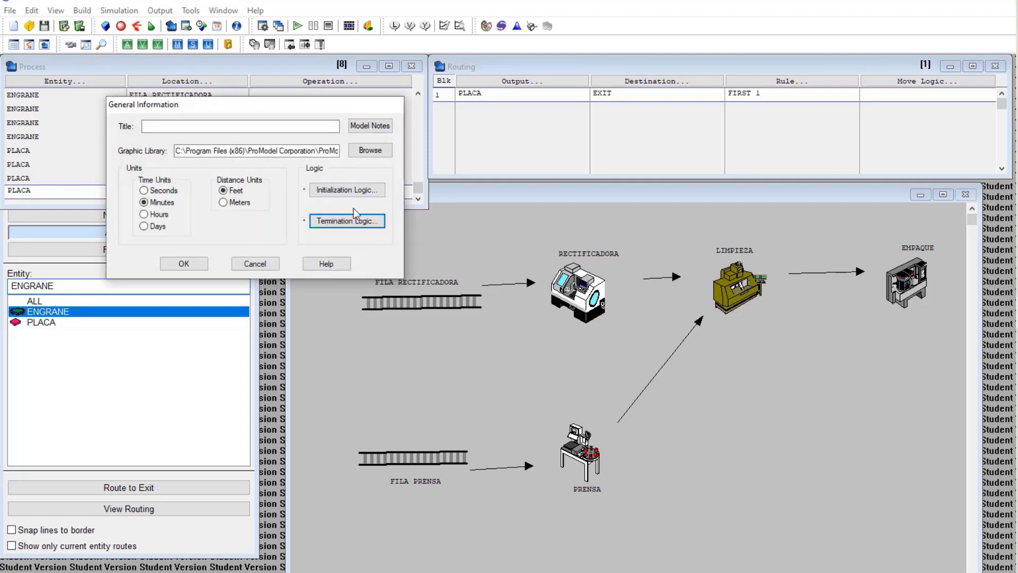
{"action": "left_click", "coordinate": [331, 191]}
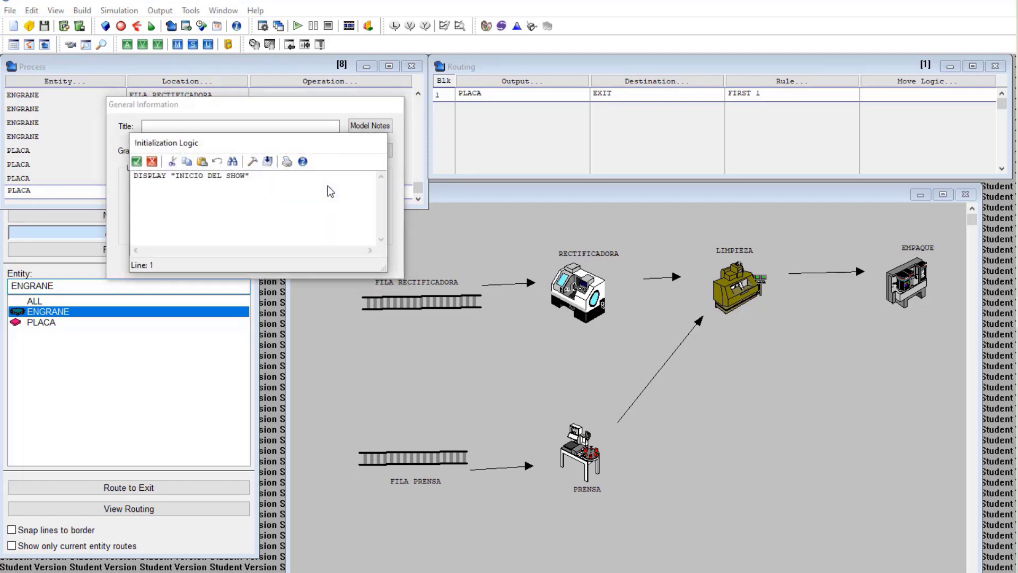
{"action": "left_click", "coordinate": [137, 162]}
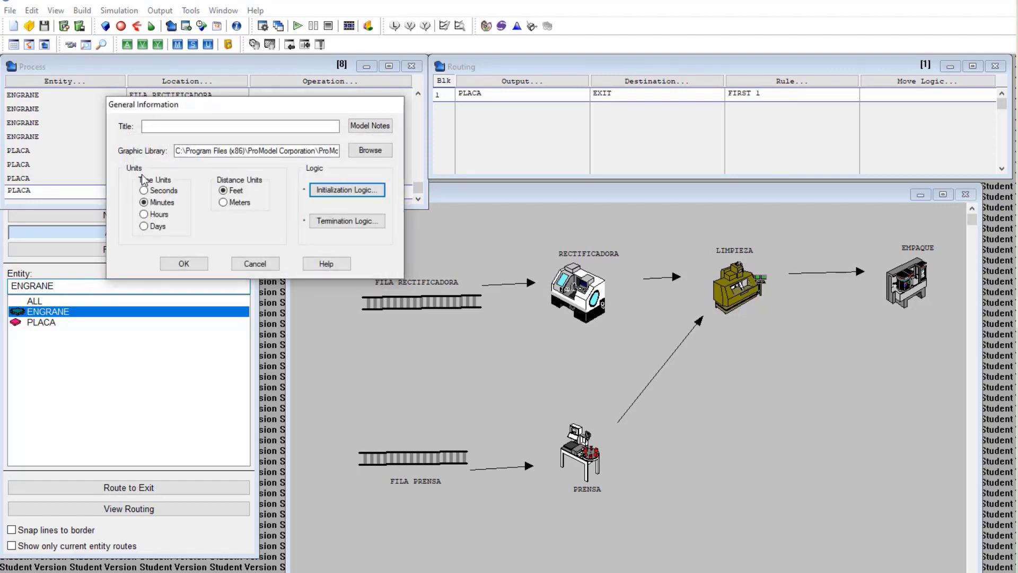
{"action": "left_click", "coordinate": [184, 264]}
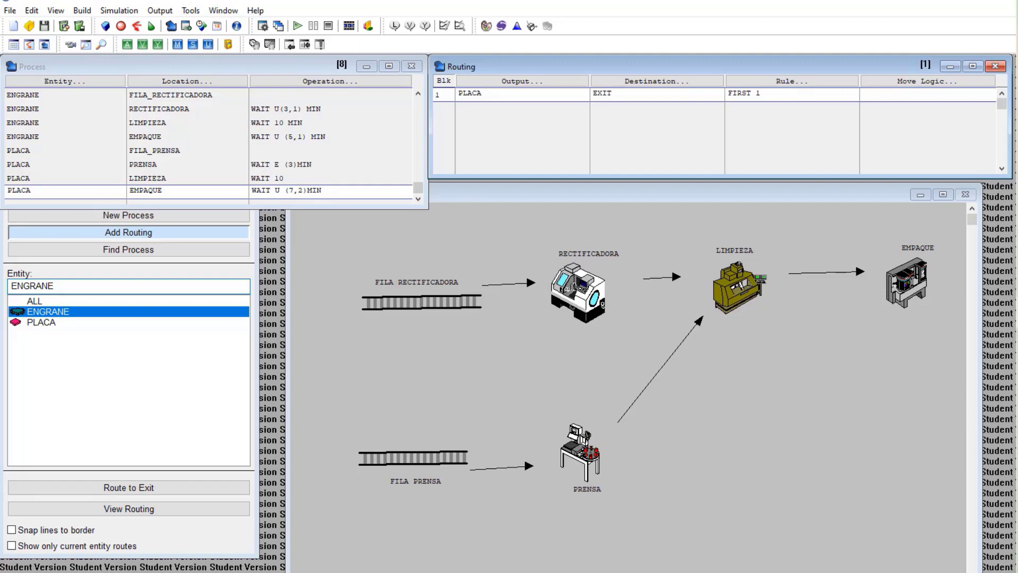
In Simulation Options, enter a run time of 320 HR
{"action": "left_click", "coordinate": [118, 11]}
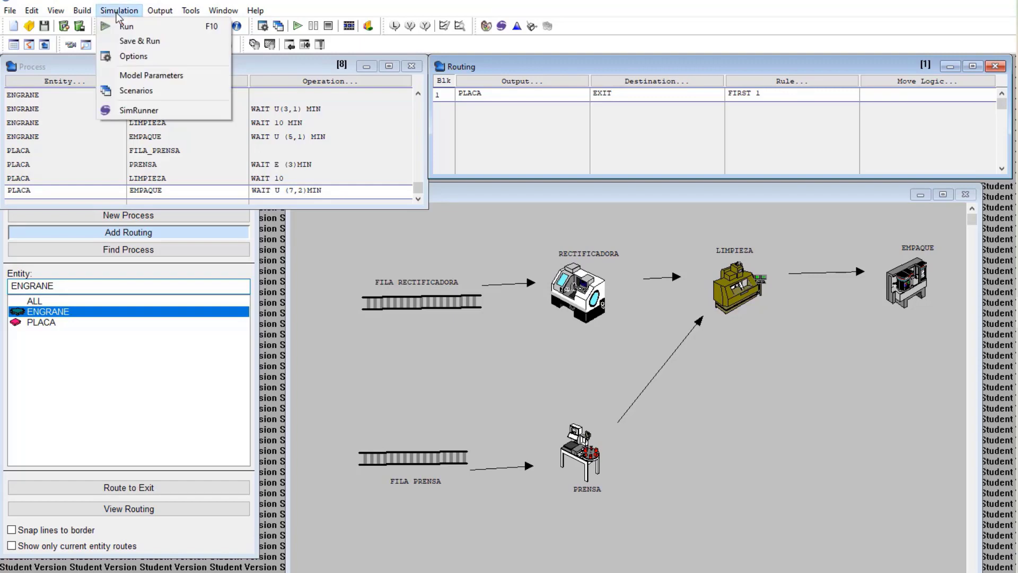
{"action": "left_click", "coordinate": [128, 56]}
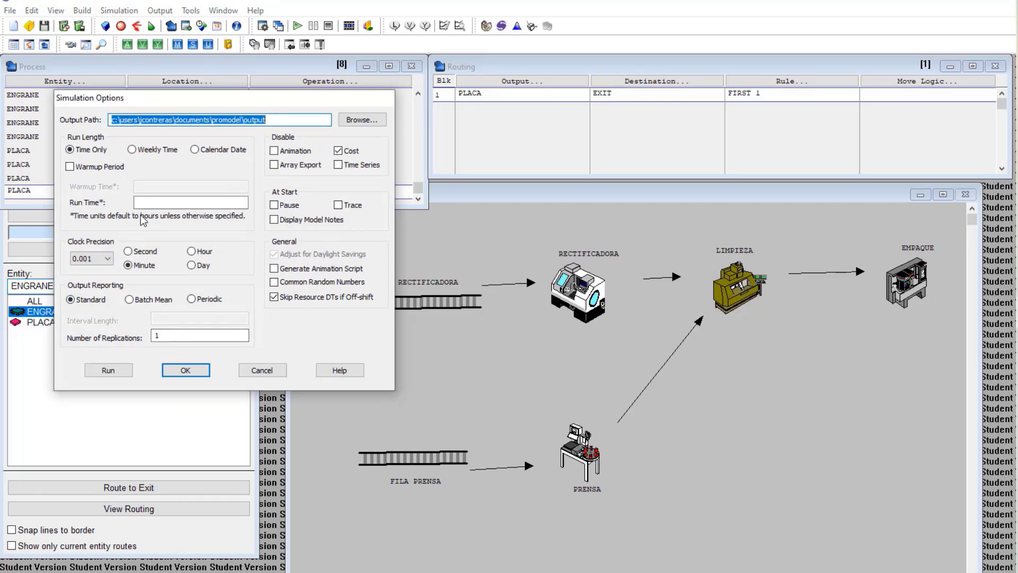
{"action": "left_click", "coordinate": [160, 202]}
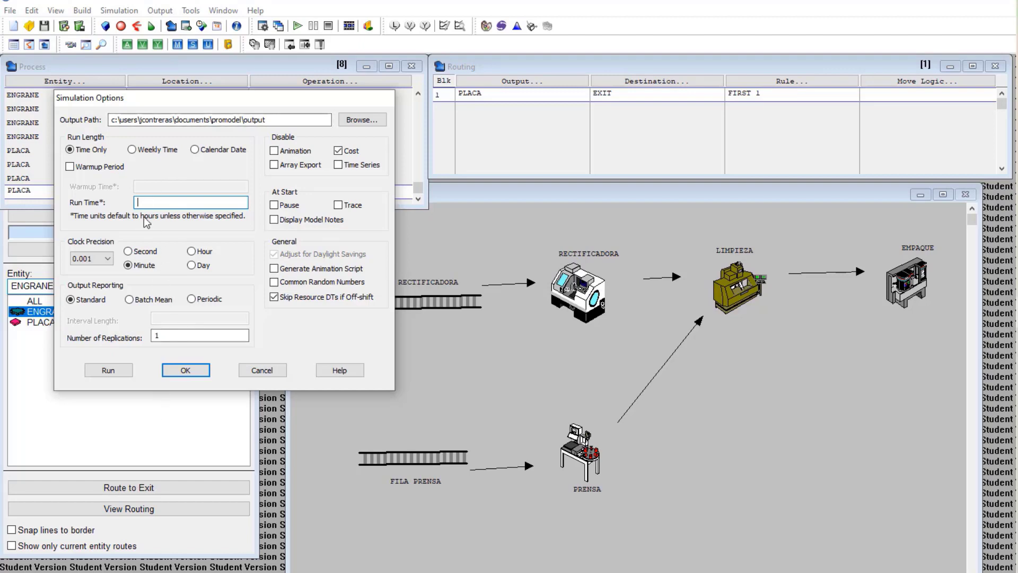
{"action": "type", "text": "20 HR"}
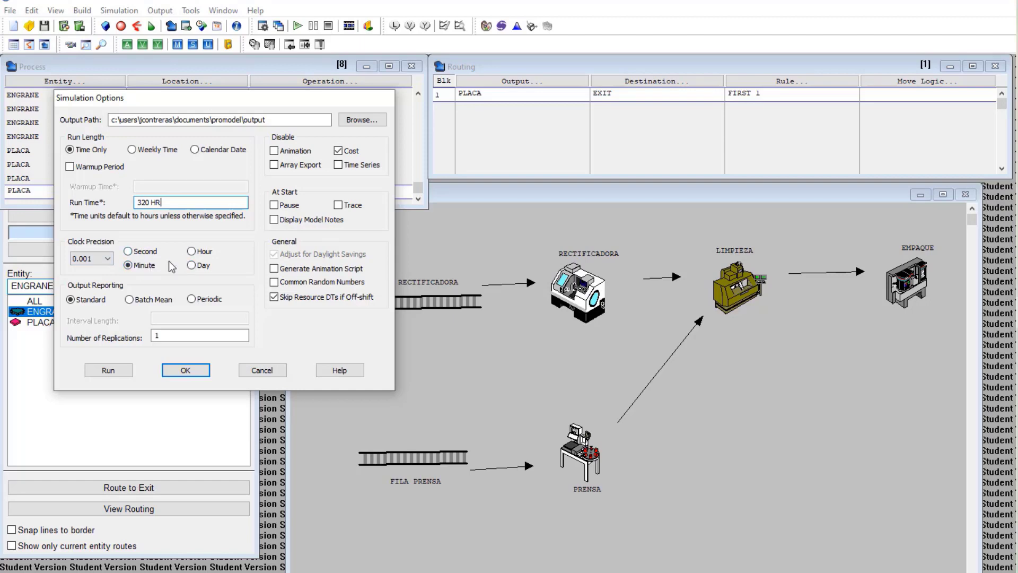
Confirm the run time and save the model as EJEMPLO 3 UNIDAD 3 in Models
{"action": "left_click", "coordinate": [186, 371]}
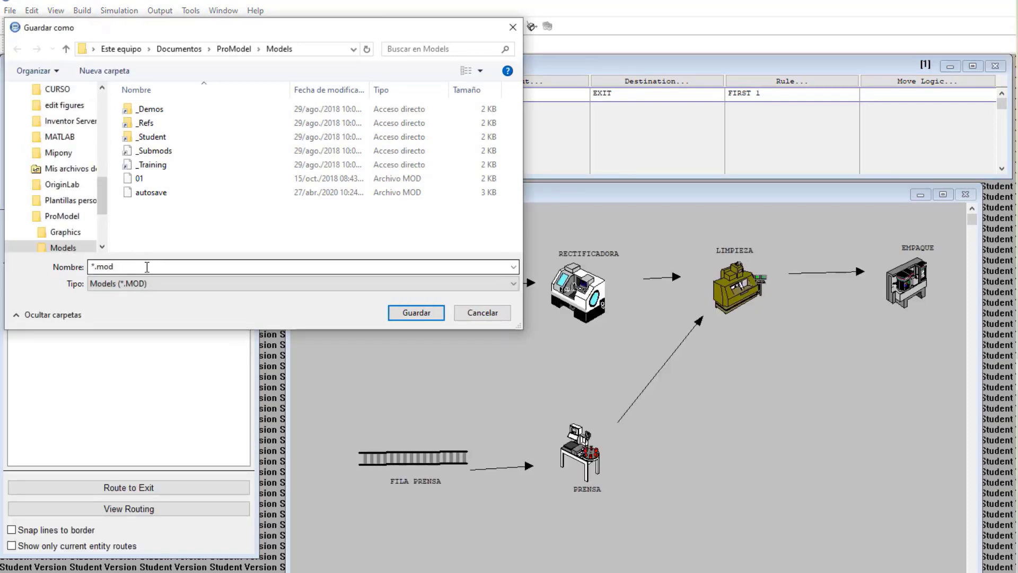
{"action": "type", "text": "EJEMPLO 3 UNIDAD 3"}
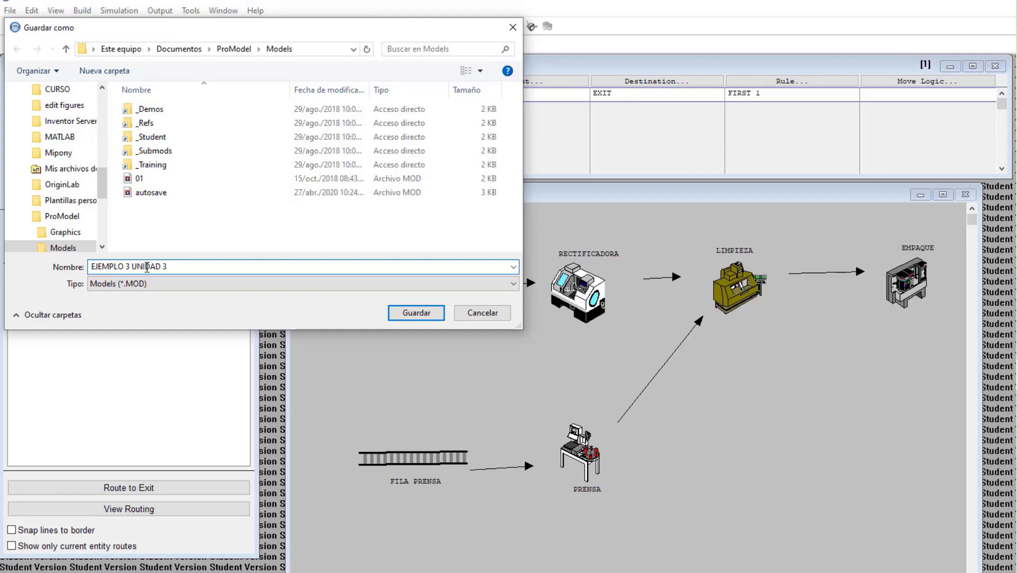
{"action": "left_click", "coordinate": [433, 314]}
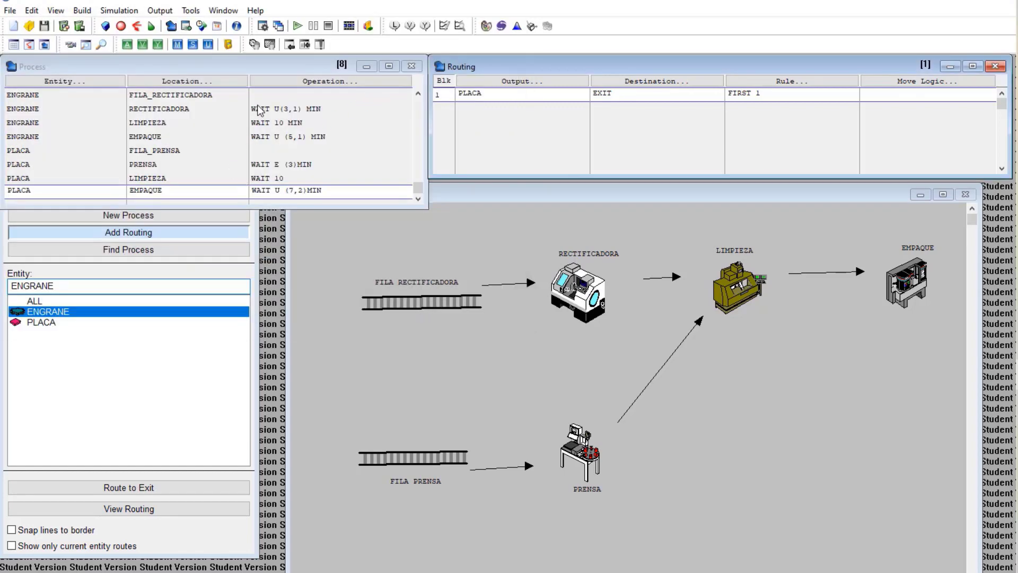
Run the simulation, accept the INICIO DEL SHOW message, and raise the animation speed to near maximum
{"action": "left_click", "coordinate": [298, 26]}
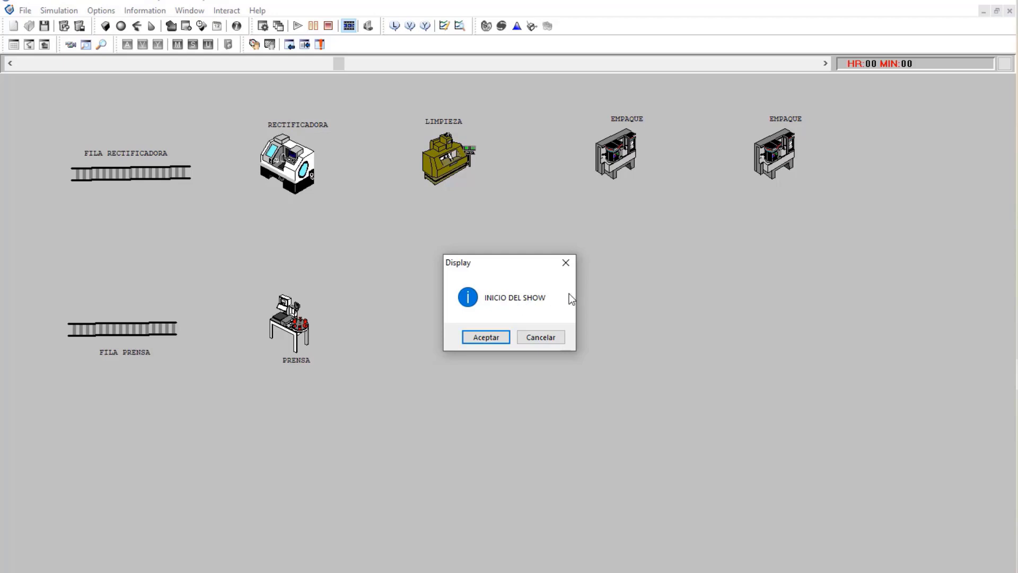
{"action": "left_click", "coordinate": [489, 336]}
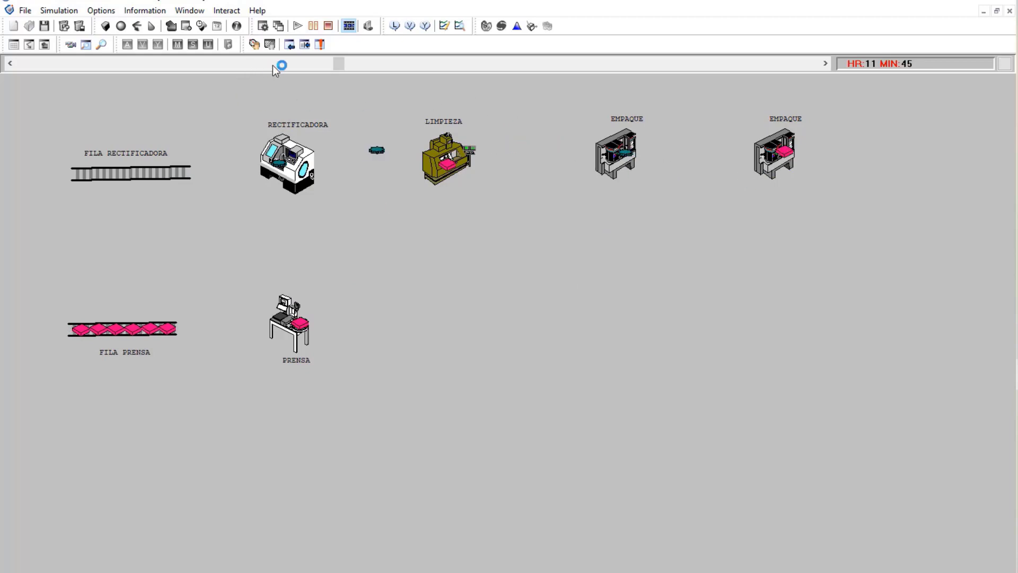
{"action": "left_click_drag", "start_coordinate": [340, 64], "coordinate": [823, 73]}
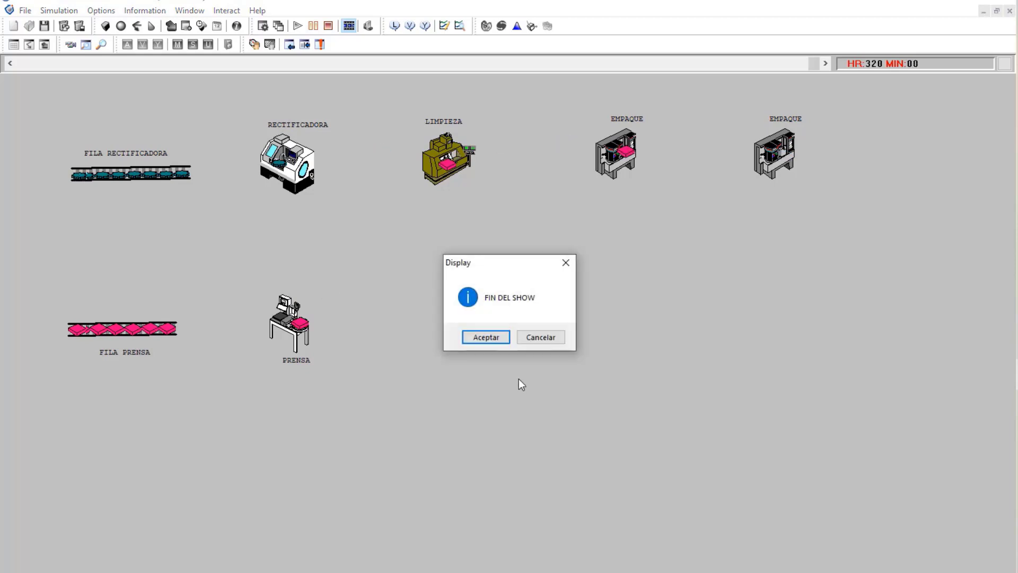
After the clock reaches HR:320, accept the FIN DEL SHOW message
{"action": "left_click", "coordinate": [486, 338]}
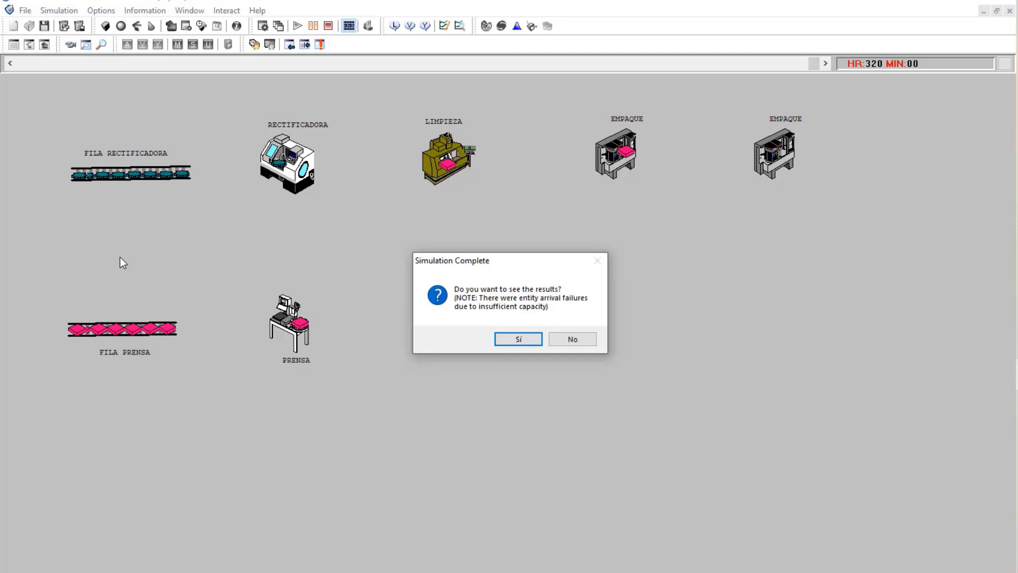
Answer Sí to view the results of the 320-hour simulation
{"action": "left_click", "coordinate": [515, 343]}
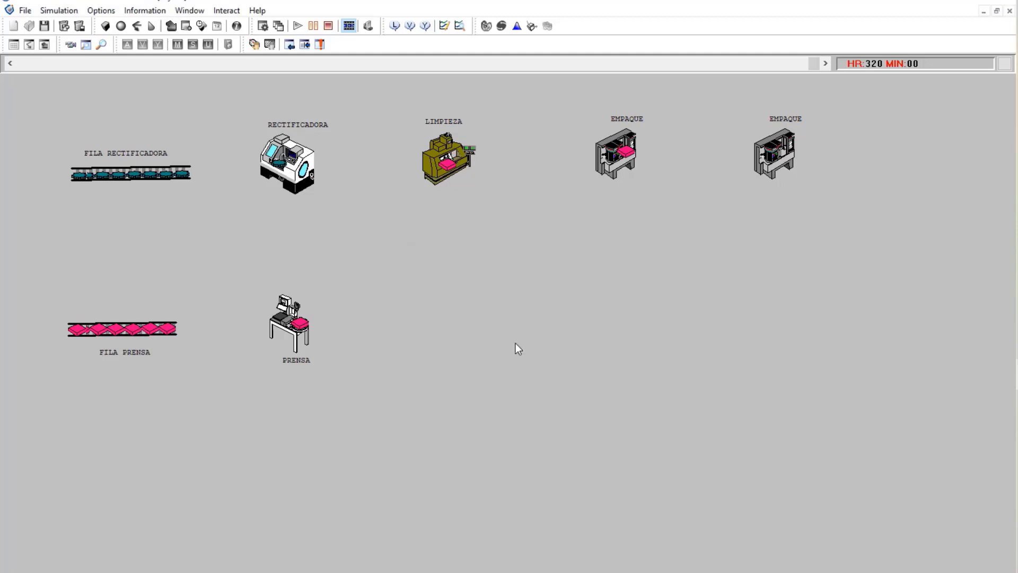